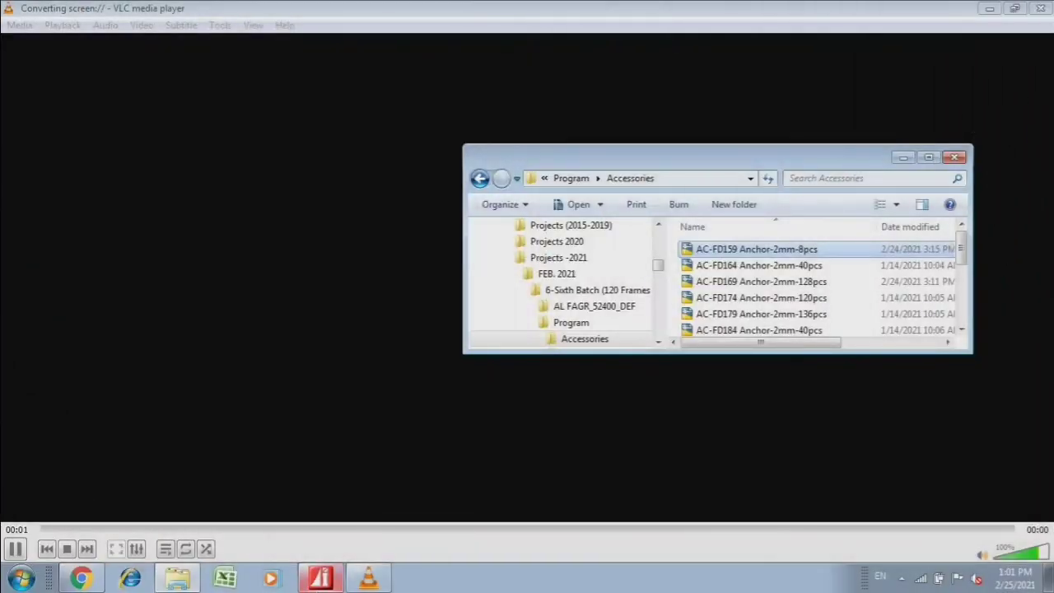
Drag the first .dwg from Program > Frame-1.5mm into Dr.ABE's nesting schedule.
click(321, 578)
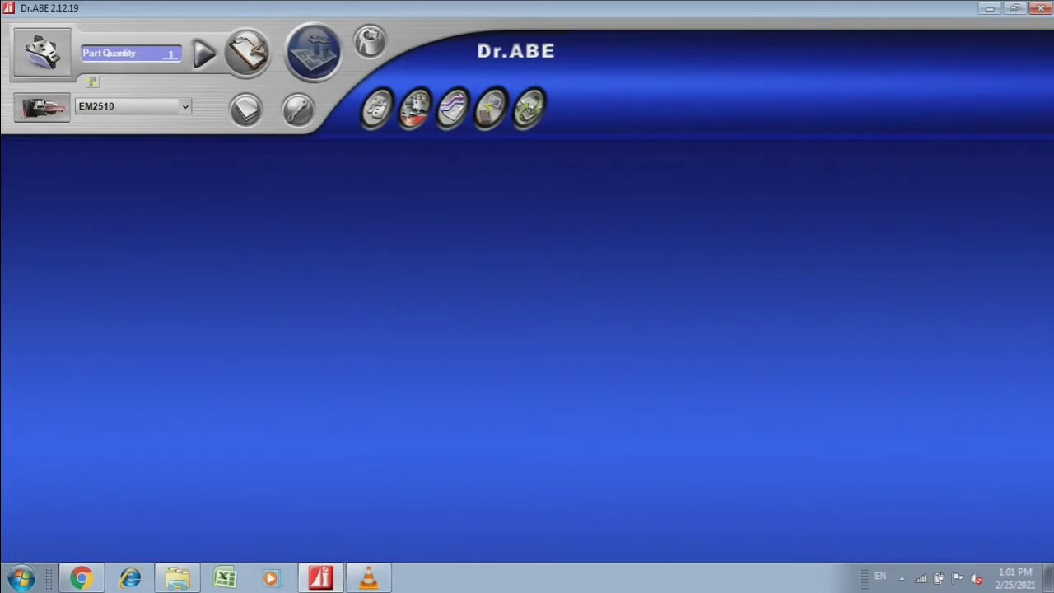
click(177, 578)
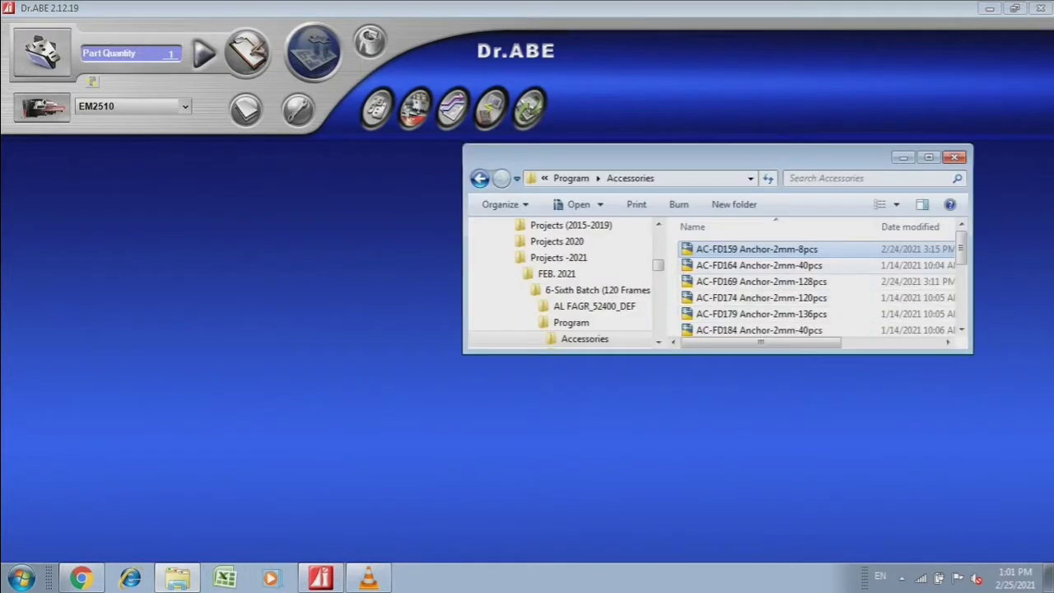
click(479, 178)
double_click(724, 265)
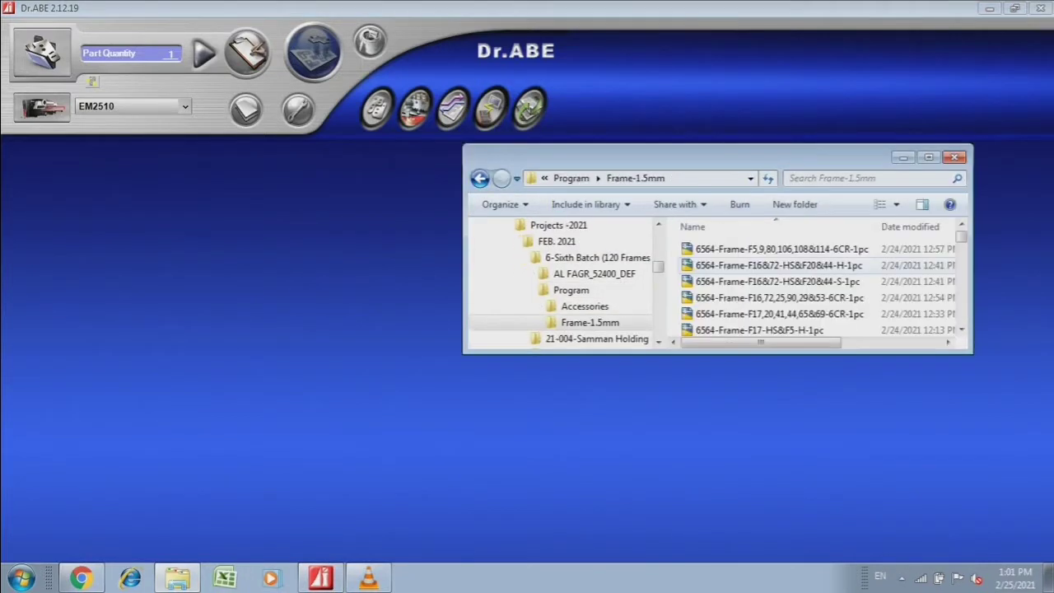
drag(741, 249, 577, 230)
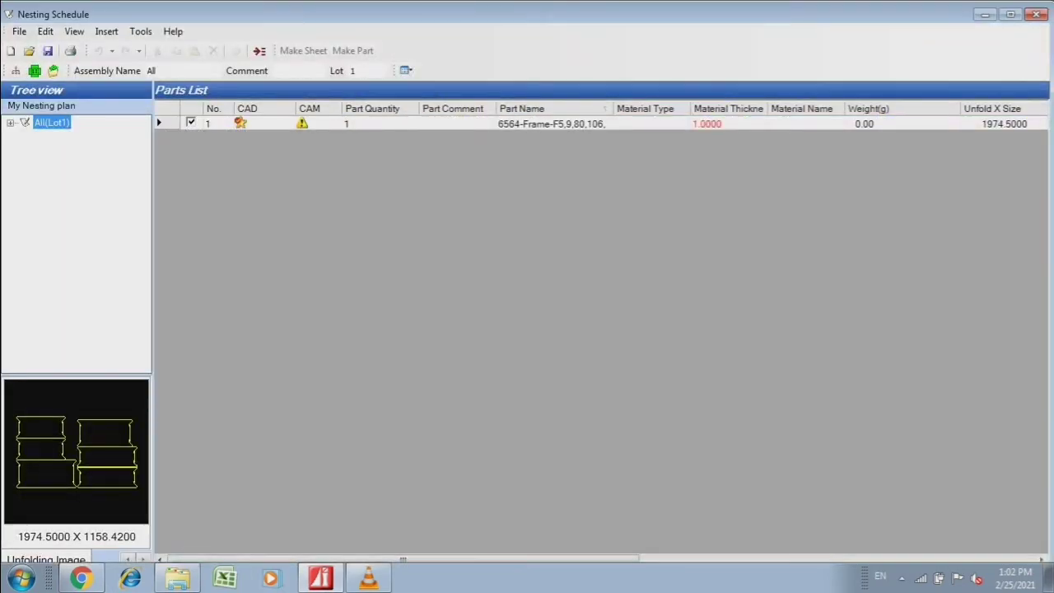
Set the frame part's thickness to 1.5000 (CRS1.5) and close the schedule to load nesting data.
double_click(543, 123)
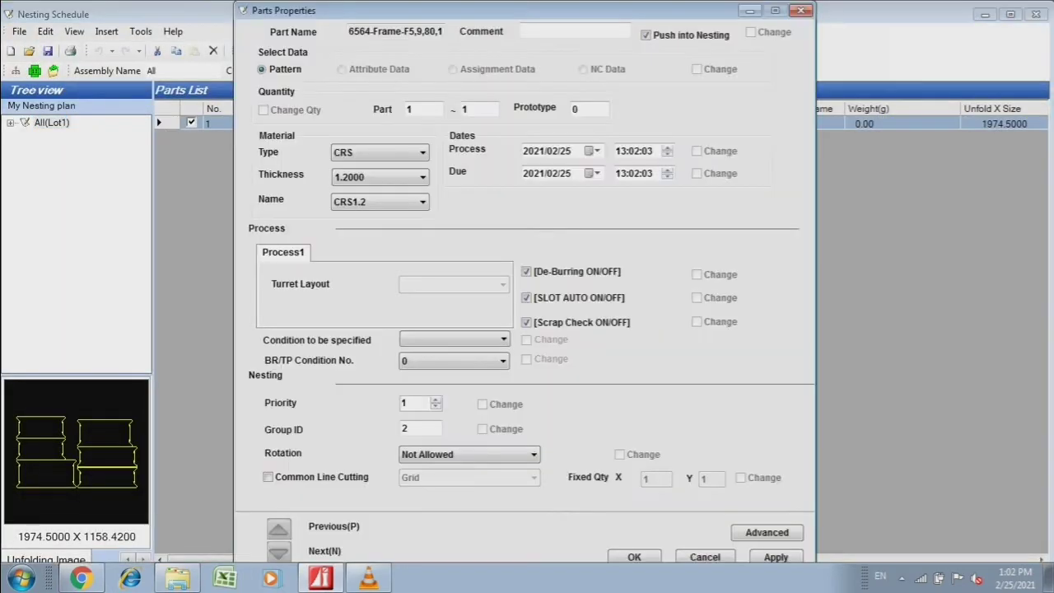
click(380, 177)
click(354, 203)
key(Return)
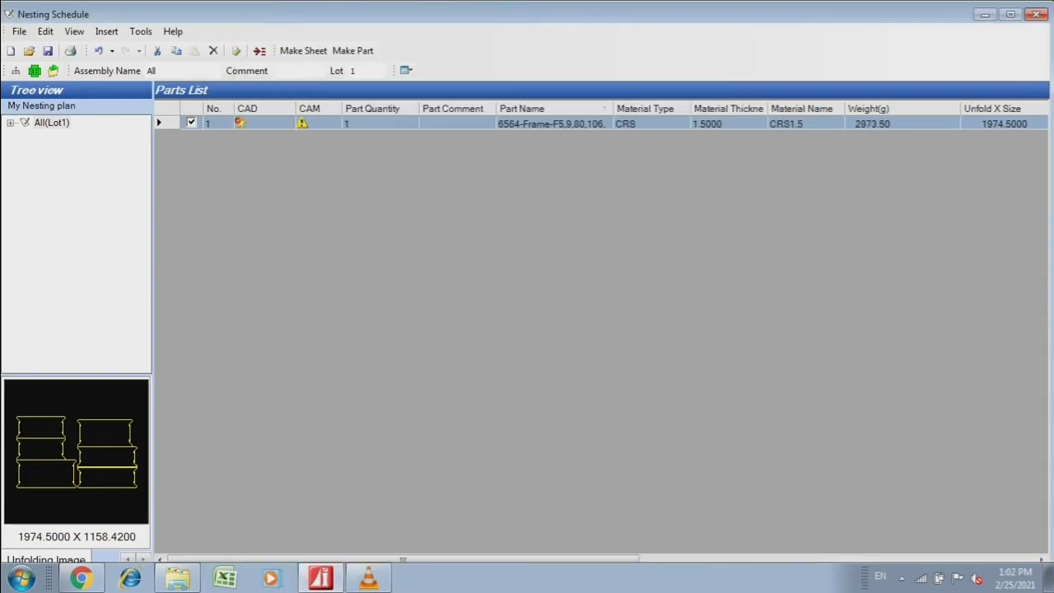
key(alt+F4)
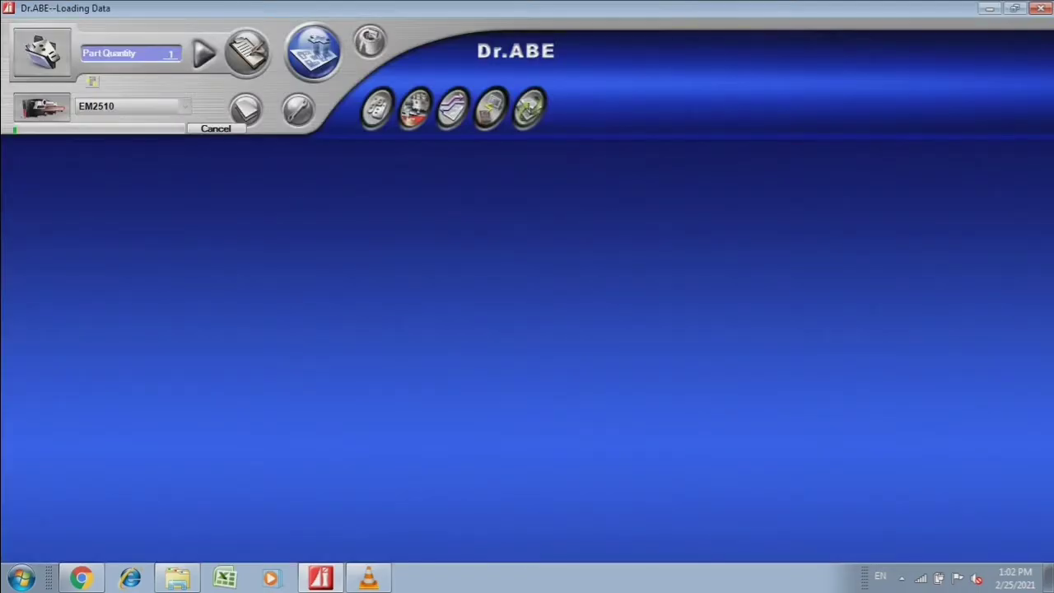
Accept the sheet name and dismiss the 'no suitable sheet' and 'Nesting fail' messages.
key(Return)
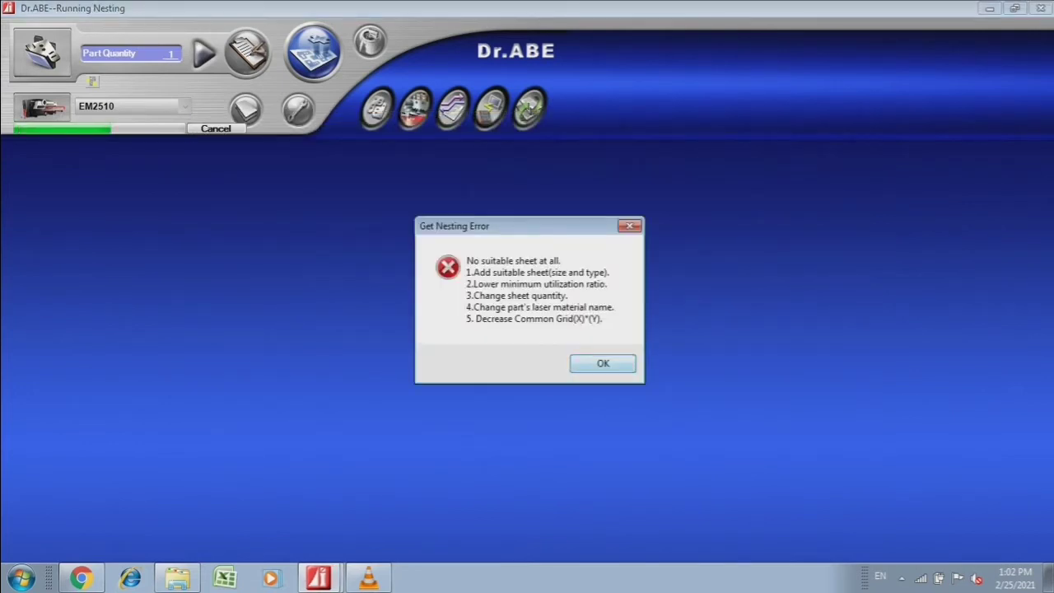
key(Return)
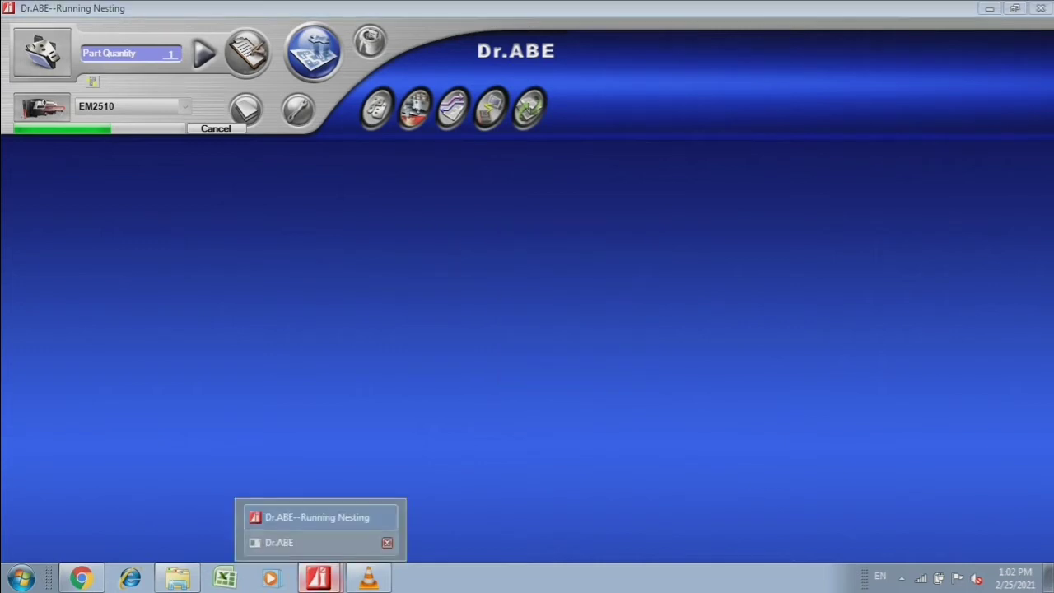
click(296, 541)
key(Return)
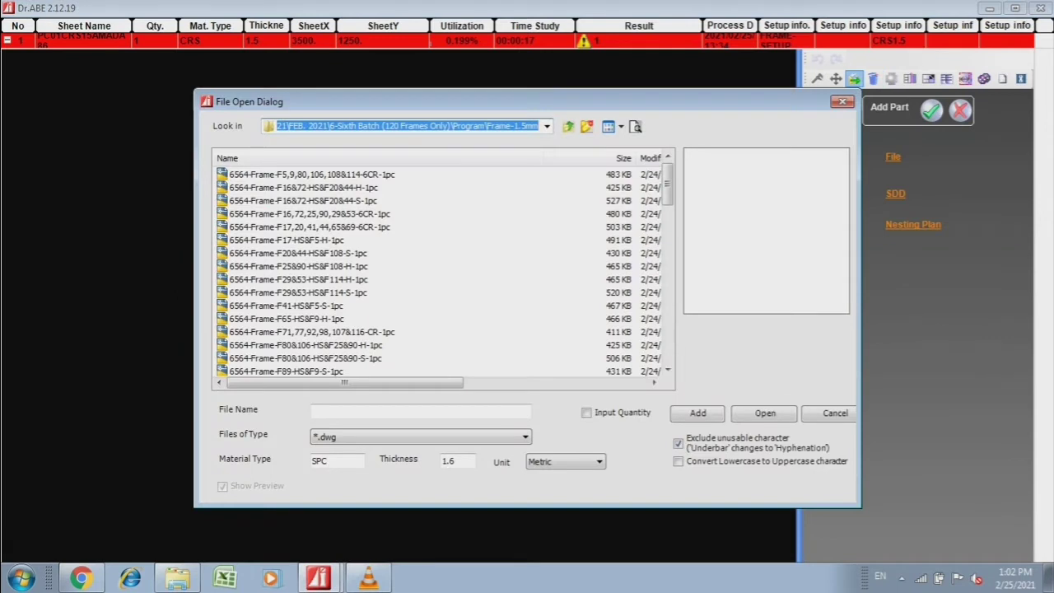
Add the first drawing from FEB. 2021 > 6-Sixth Batch > Program > Frame-1.5mm, accepting the SPC 1.6 mismatch.
double_click(248, 174)
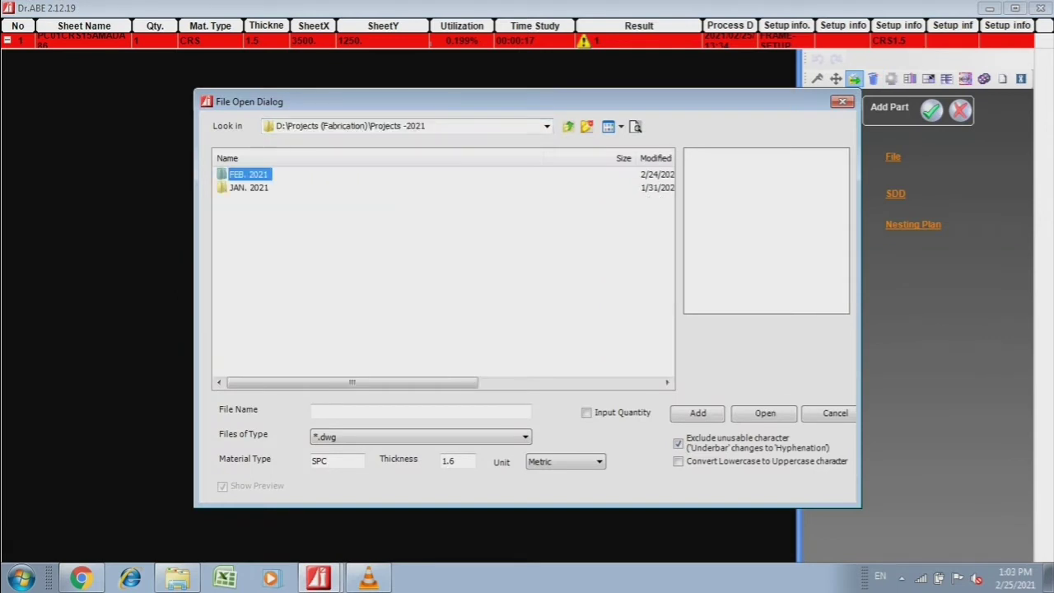
double_click(263, 174)
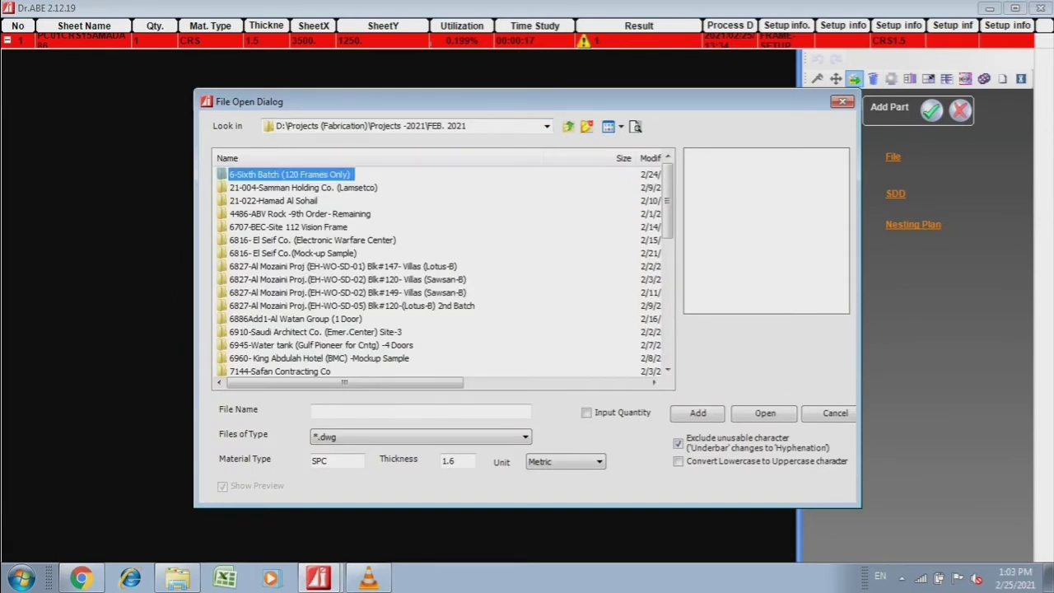
double_click(244, 187)
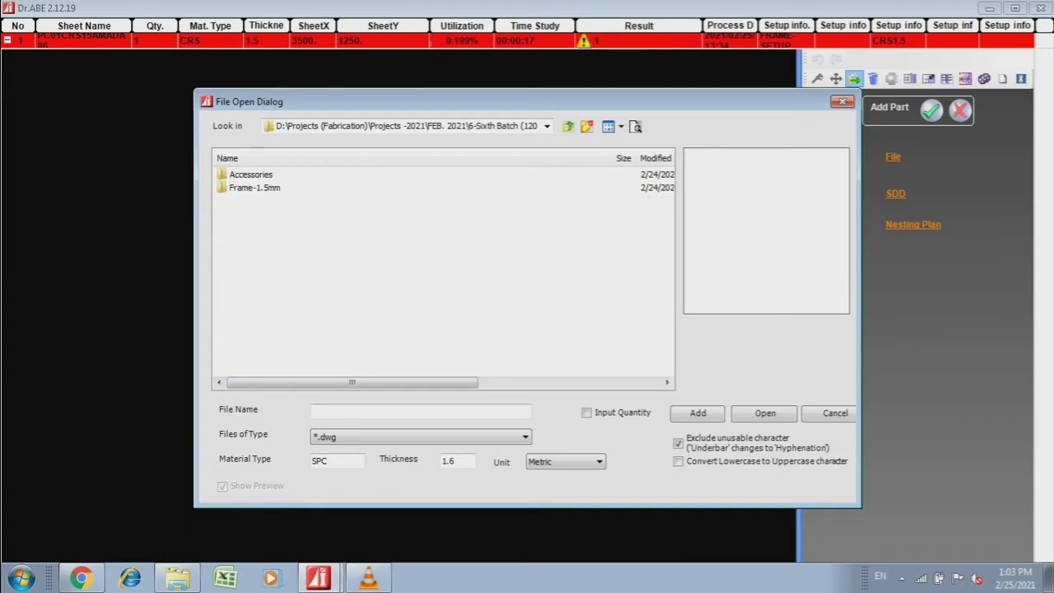
double_click(254, 187)
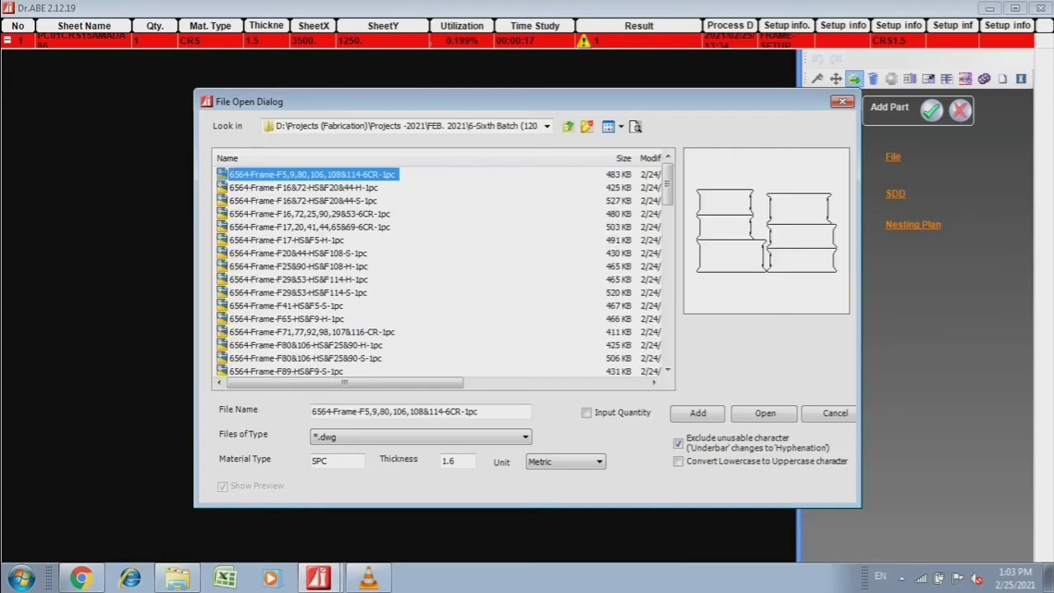
key(Return)
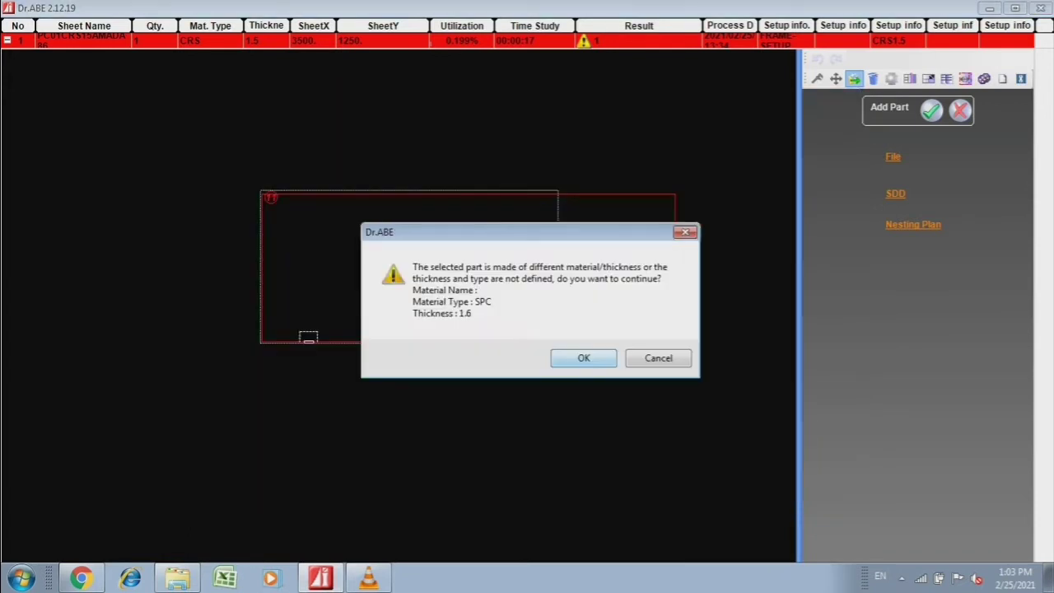
key(Return)
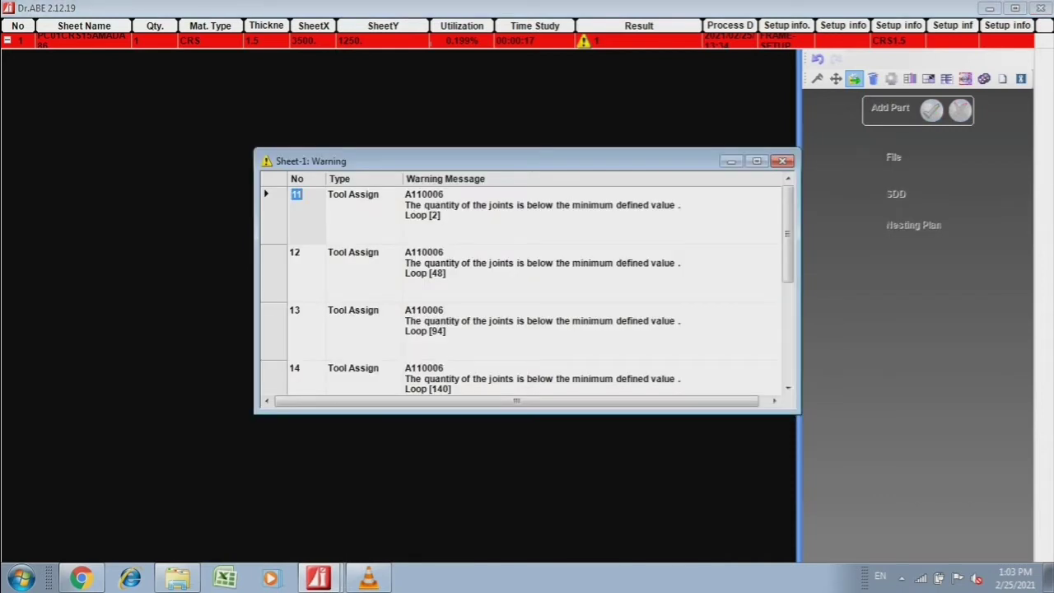
Close the tooling warnings, change the sheet height to 1220 for a 1999 × 1220 sheet, and accept the placement.
click(782, 161)
click(931, 111)
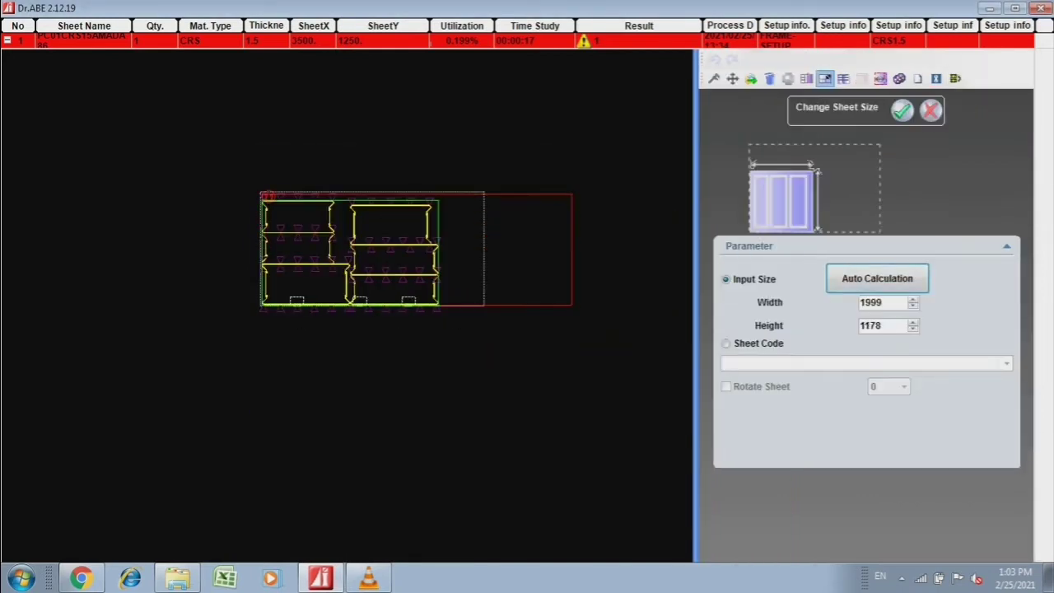
double_click(870, 325)
key(Return)
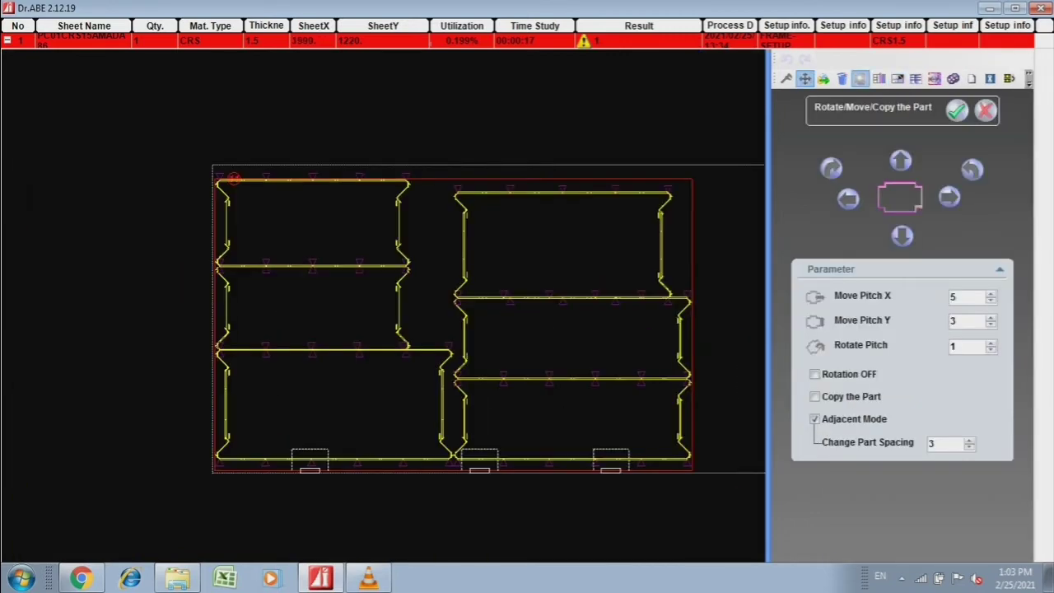
key(Return)
click(776, 98)
Delete the tooling trace on the frame's horizontal bar.
scroll(451, 326, up, 2)
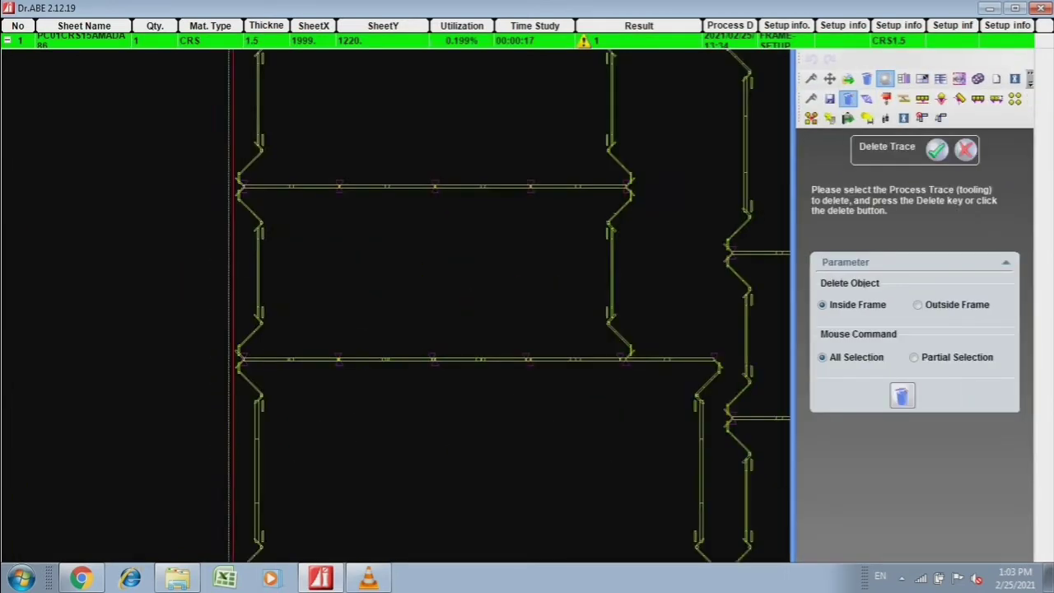
scroll(452, 326, up, 2)
scroll(451, 326, up, 2)
scroll(452, 328, down, 2)
scroll(376, 329, down, 2)
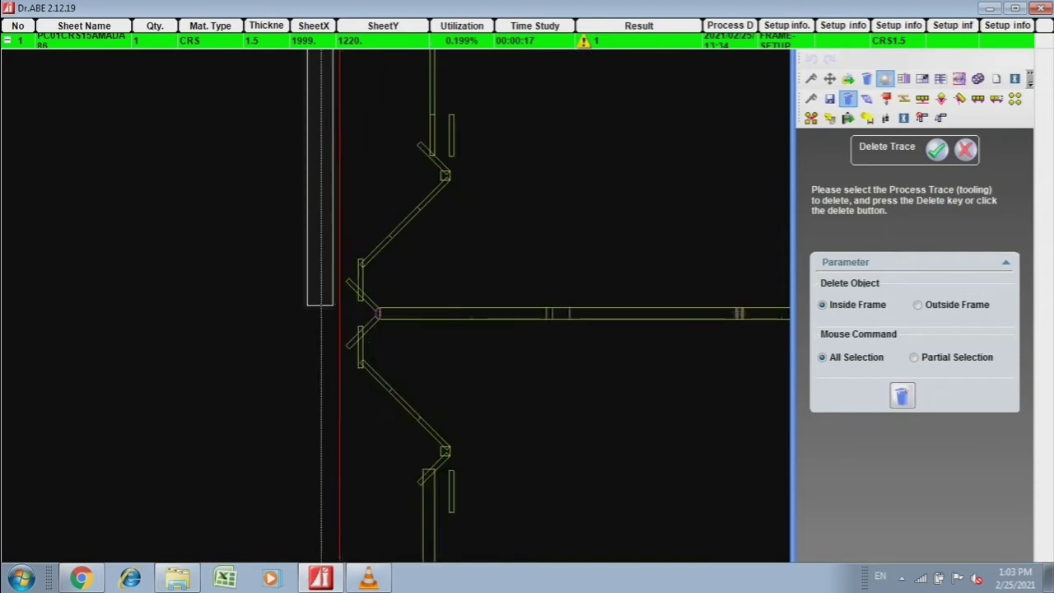
scroll(306, 305, down, 2)
scroll(679, 293, up, 2)
click(669, 285)
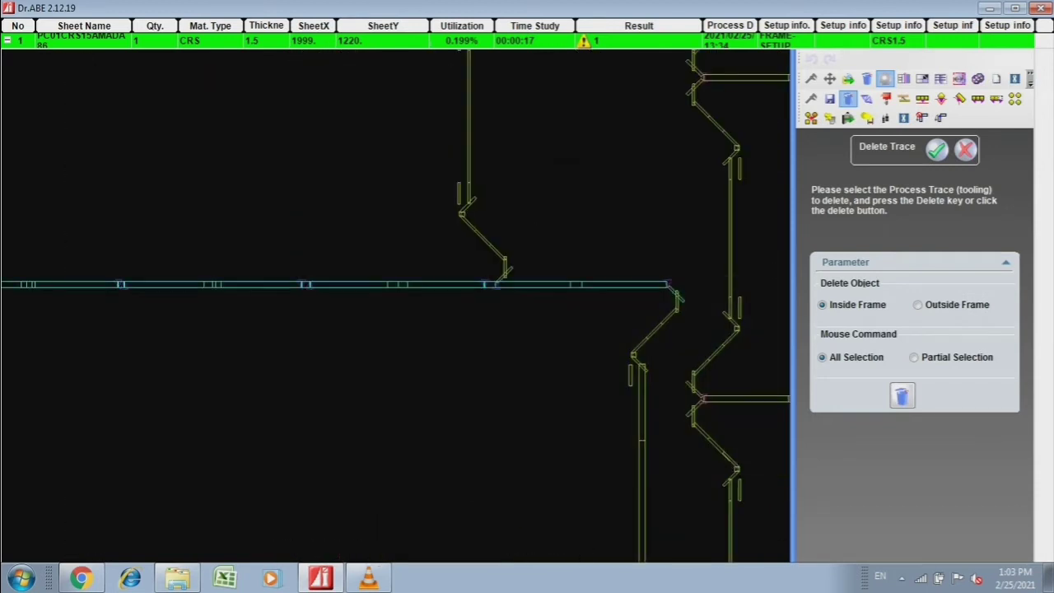
scroll(741, 399, up, 1)
scroll(658, 353, up, 2)
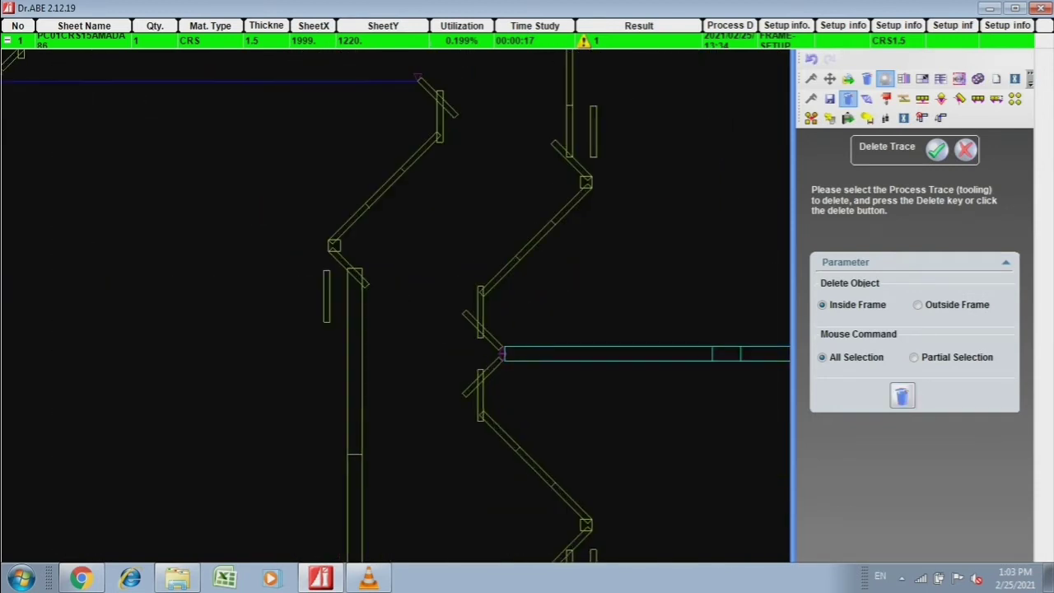
scroll(317, 301, down, 2)
scroll(317, 301, down, 2)
scroll(577, 305, up, 2)
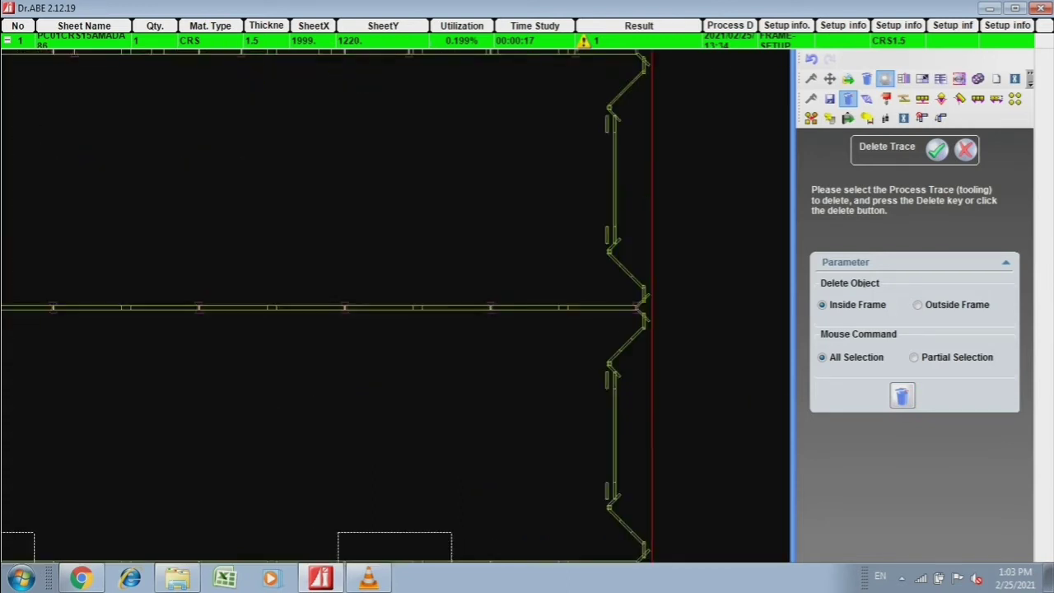
scroll(631, 307, up, 2)
click(642, 308)
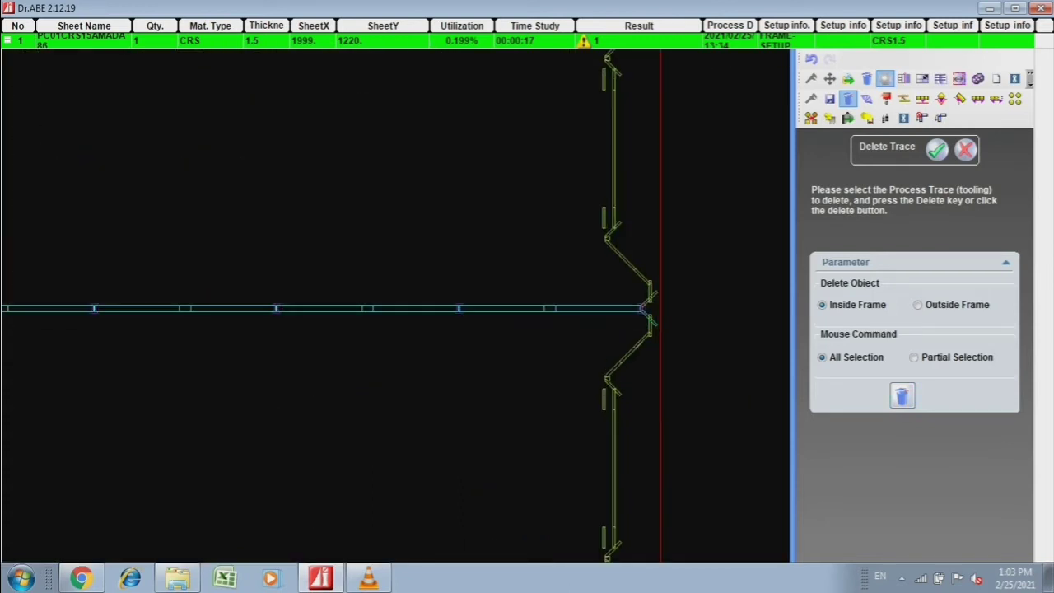
key(Delete)
Box-select every remaining tooling trace in the nest and delete them all.
scroll(642, 308, down, 3)
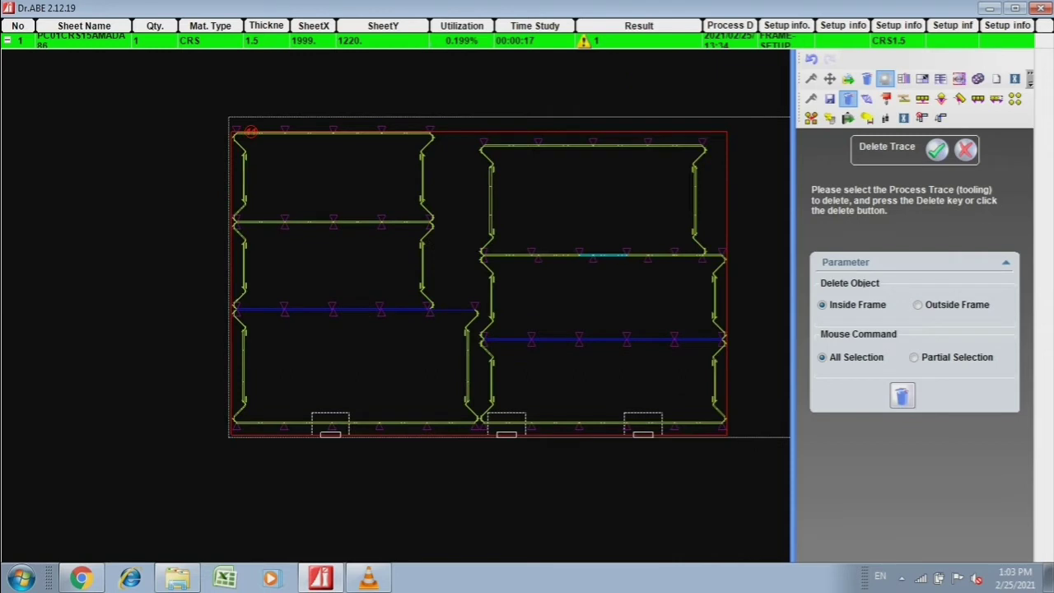
drag(125, 77, 737, 443)
key(Delete)
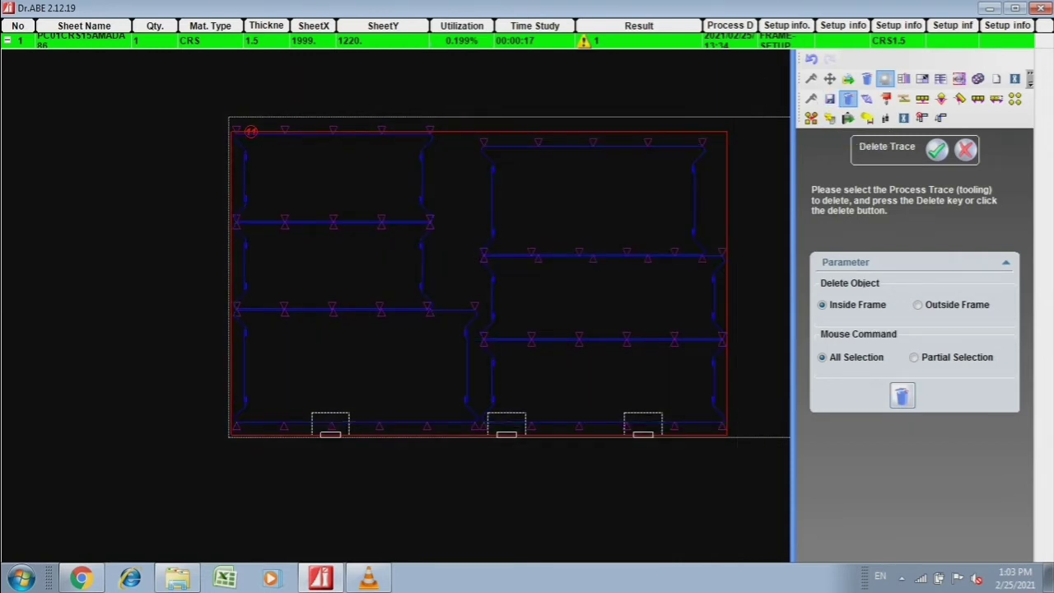
scroll(300, 133, up, 3)
scroll(307, 169, down, 3)
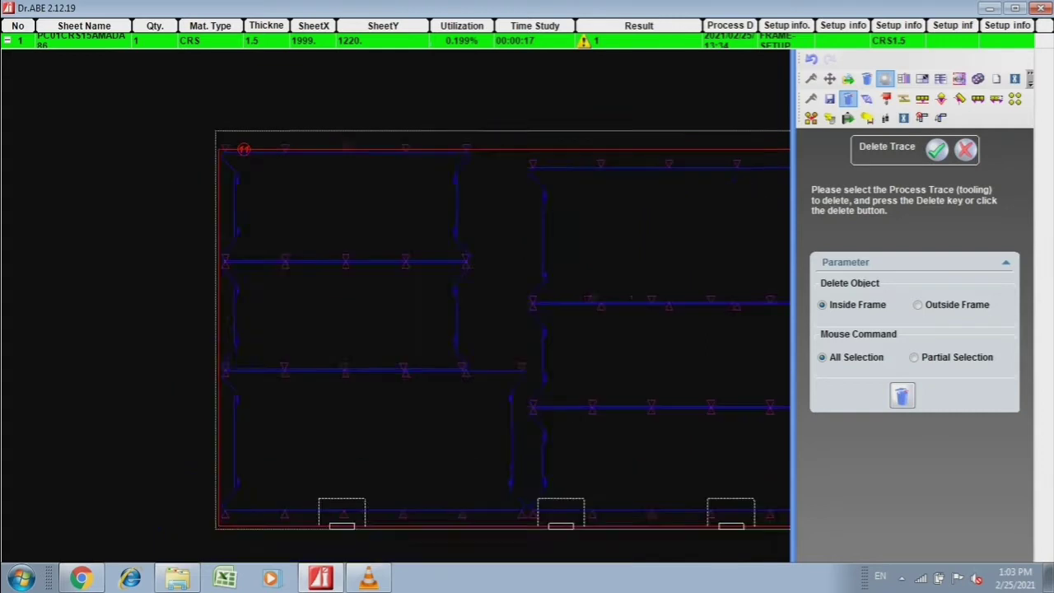
scroll(356, 181, up, 3)
scroll(260, 163, down, 3)
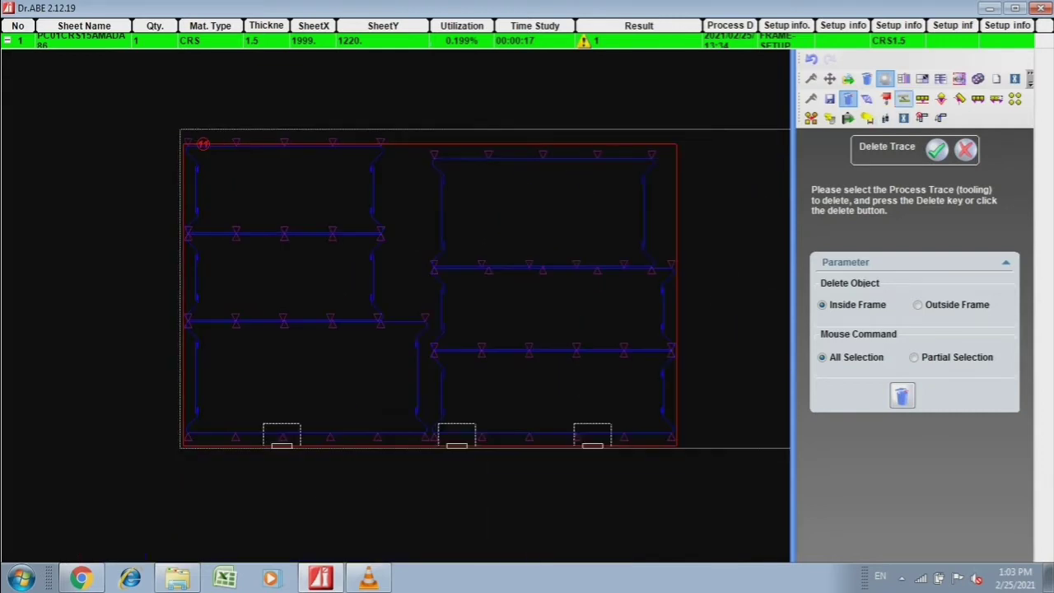
click(1016, 98)
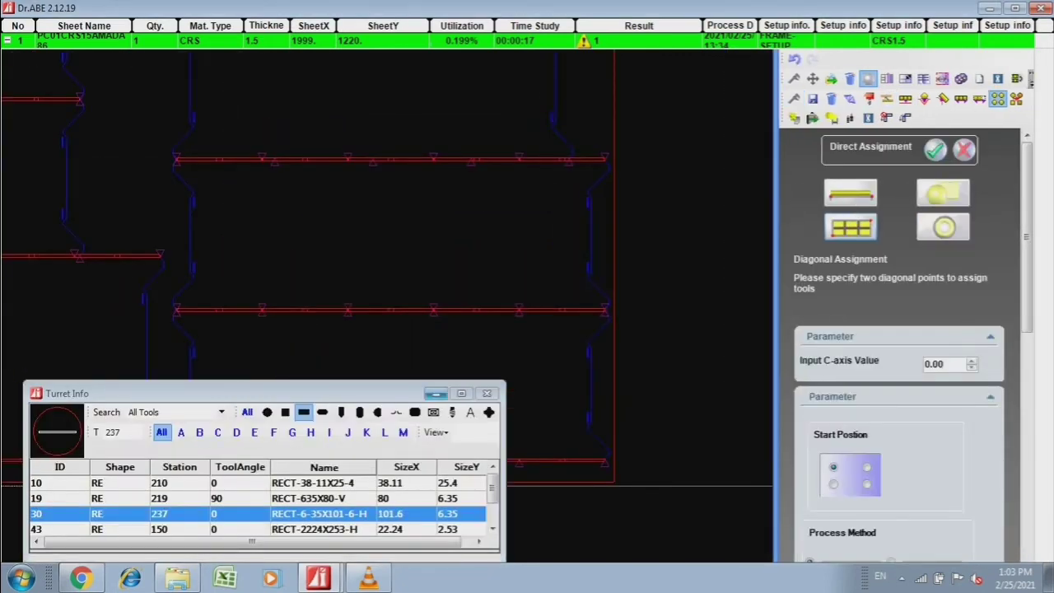
Line-punch the vertical edges with station 219's 80×6.35 tool, then ready station 256 for lines.
click(164, 498)
click(905, 118)
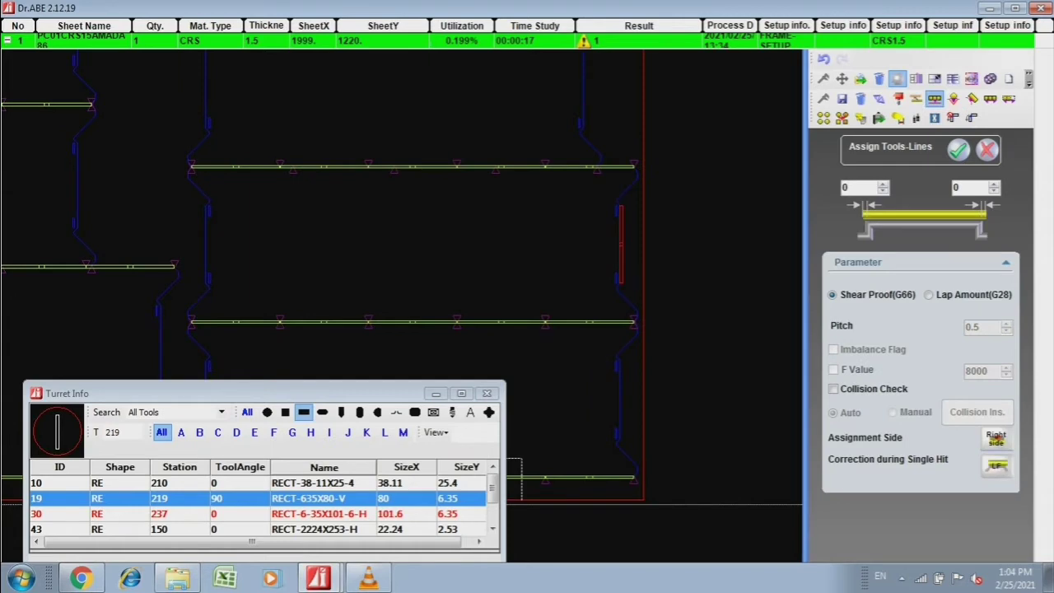
scroll(717, 364, down, 2)
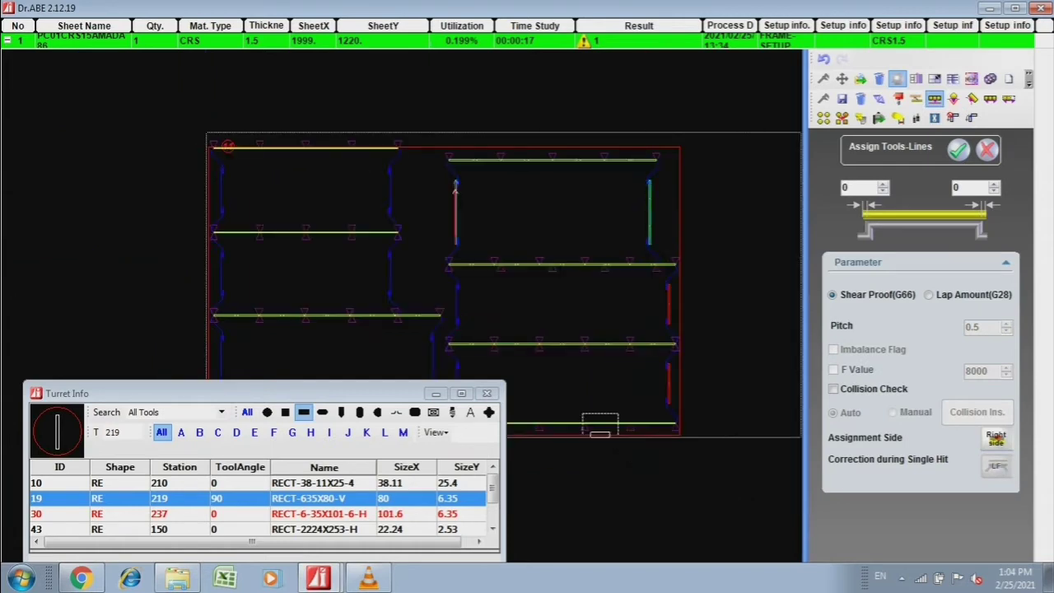
scroll(397, 303, up, 2)
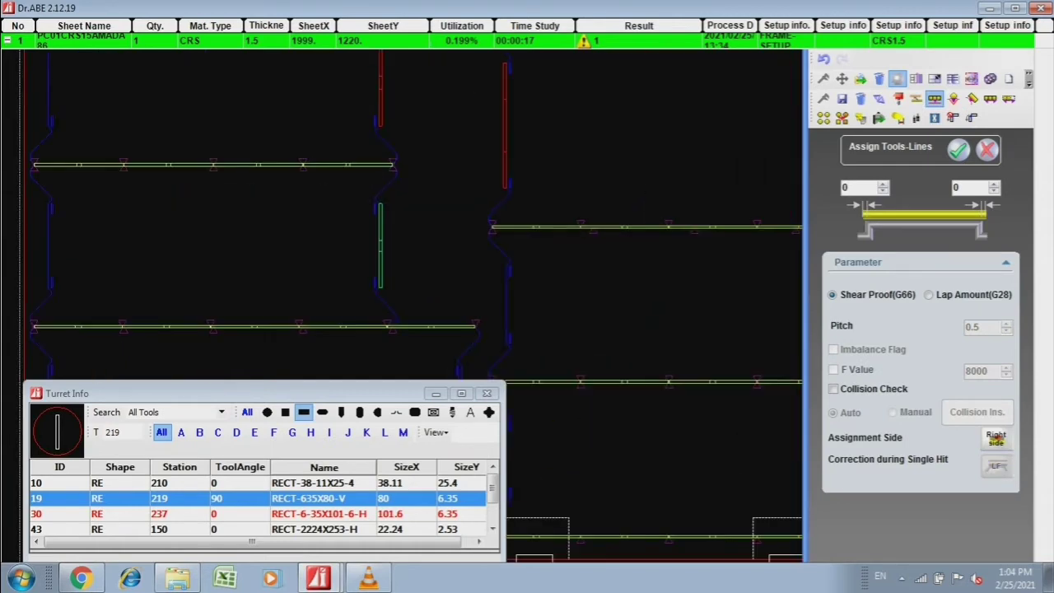
scroll(532, 268, down, 3)
scroll(532, 267, up, 2)
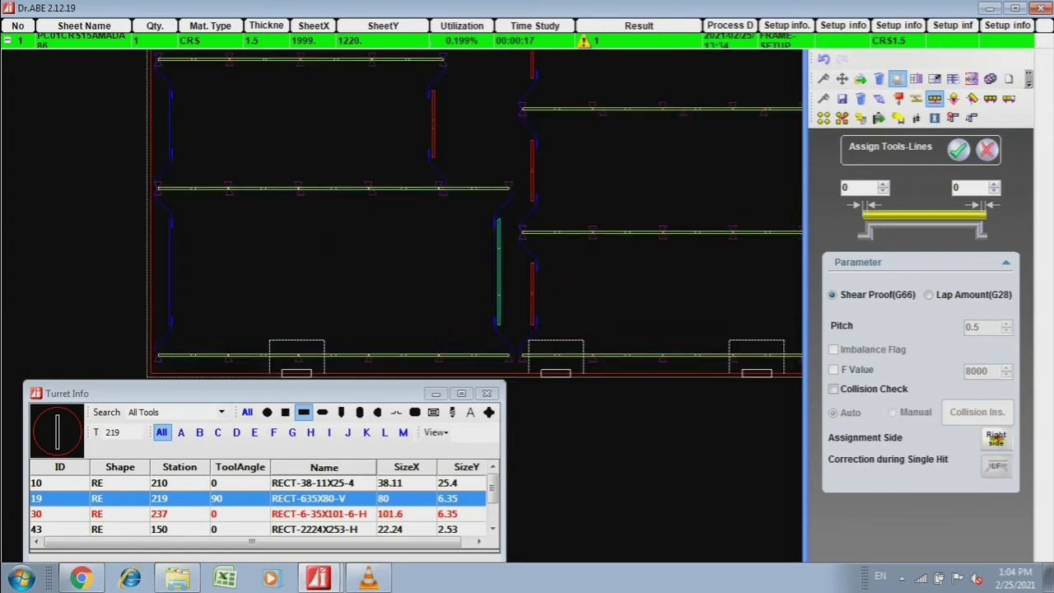
scroll(198, 280, down, 1)
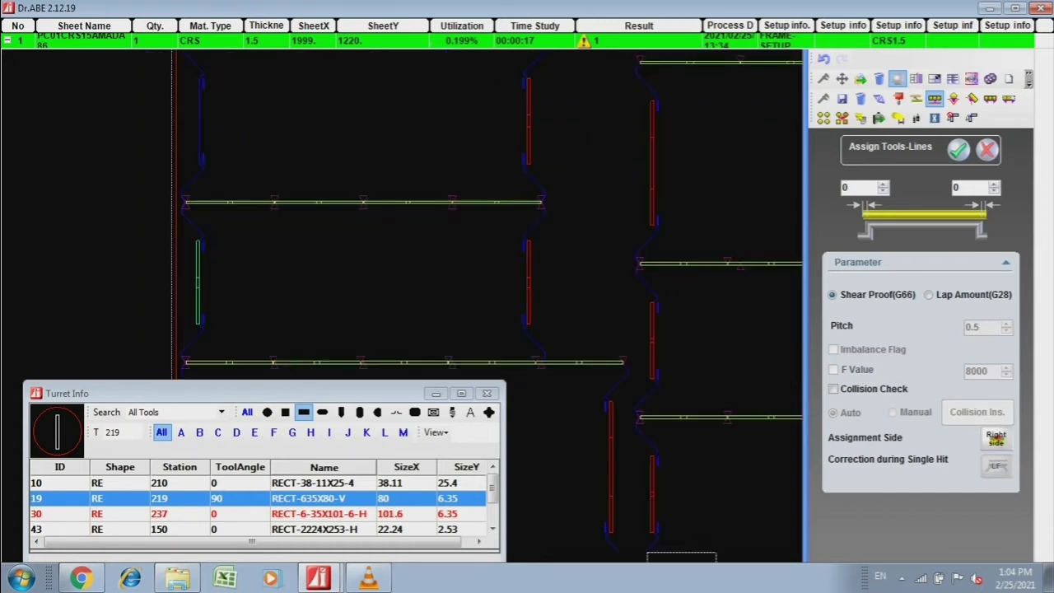
scroll(197, 82, down, 2)
scroll(206, 124, down, 1)
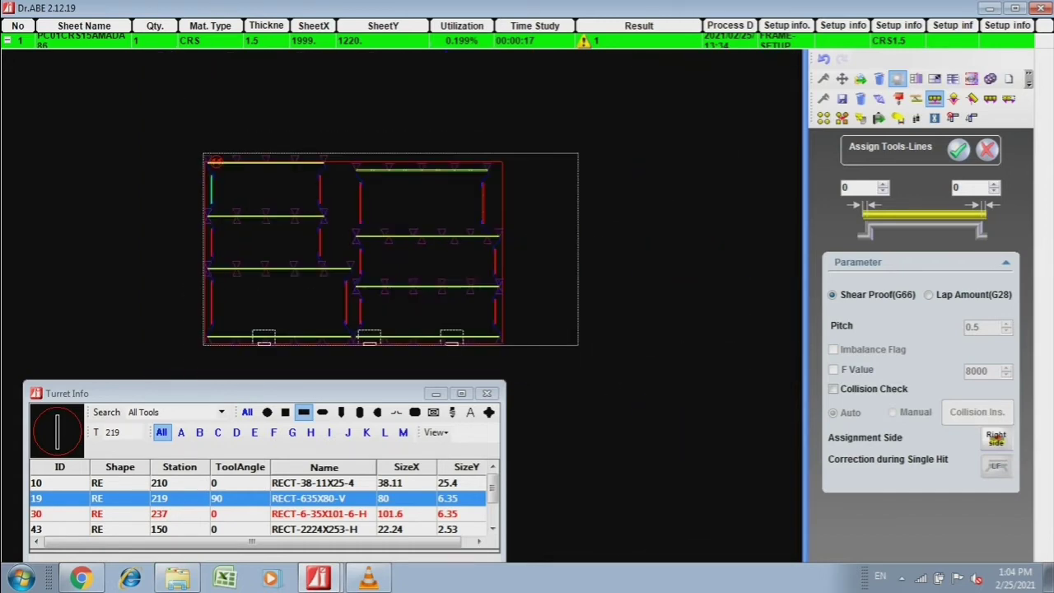
key(Return)
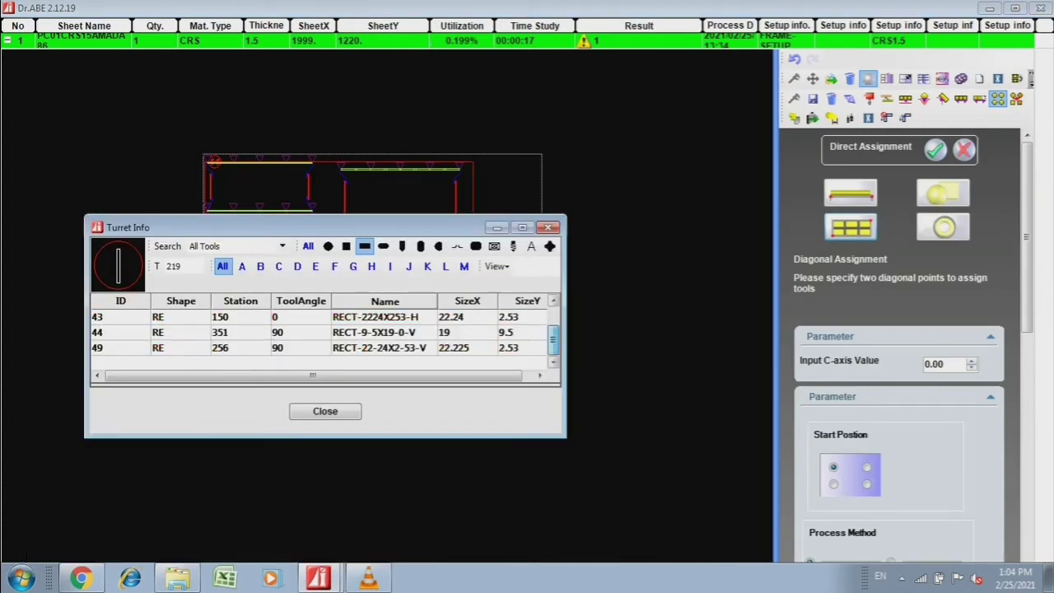
click(241, 347)
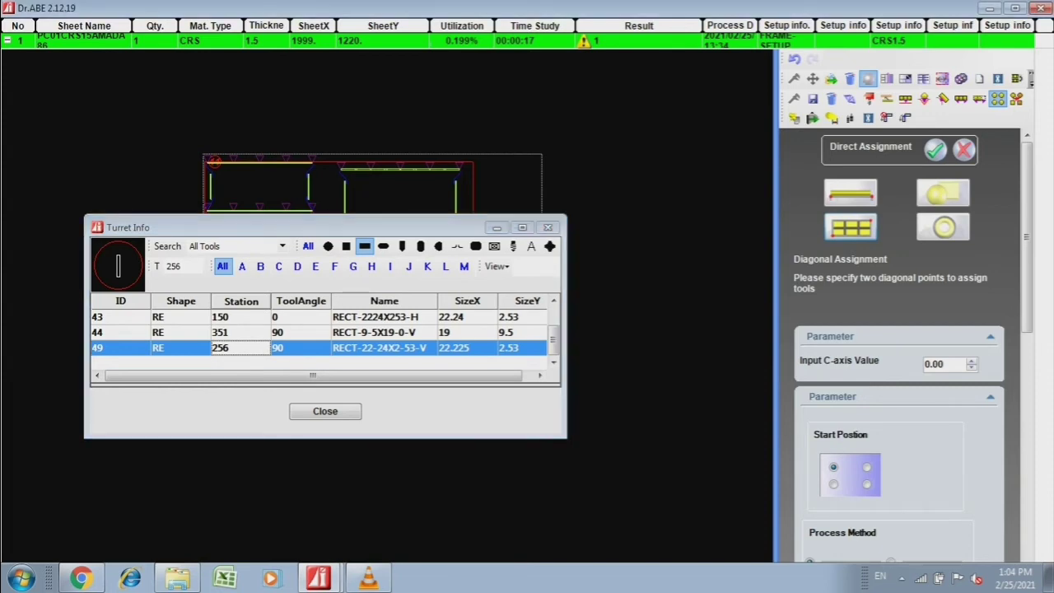
click(924, 98)
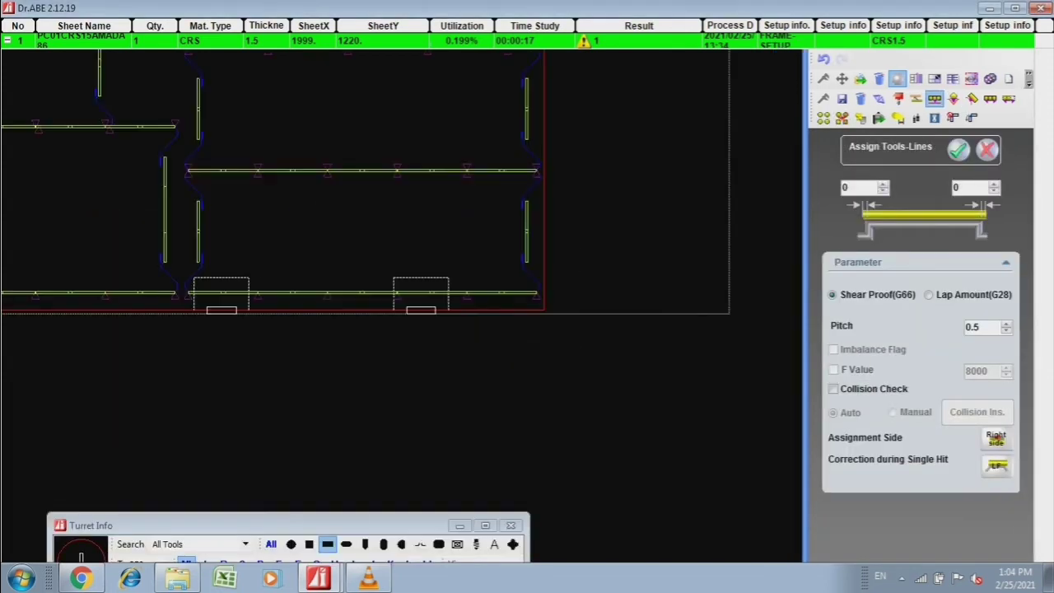
Assign station 256 hits to the short diagonal corner edge, then window-select the small slot's trace.
scroll(525, 290, up, 3)
scroll(581, 264, up, 2)
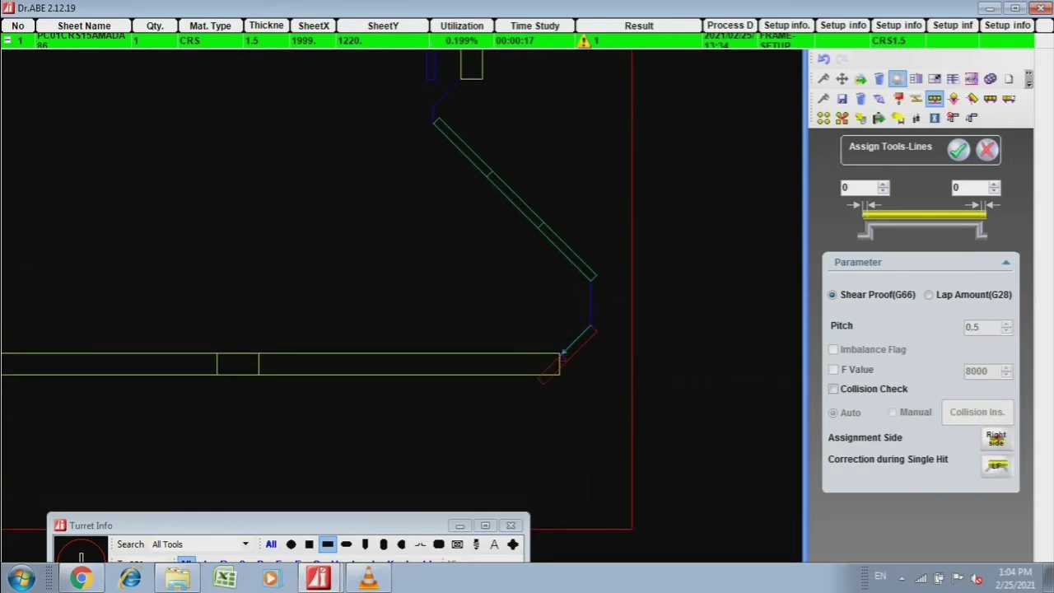
click(563, 353)
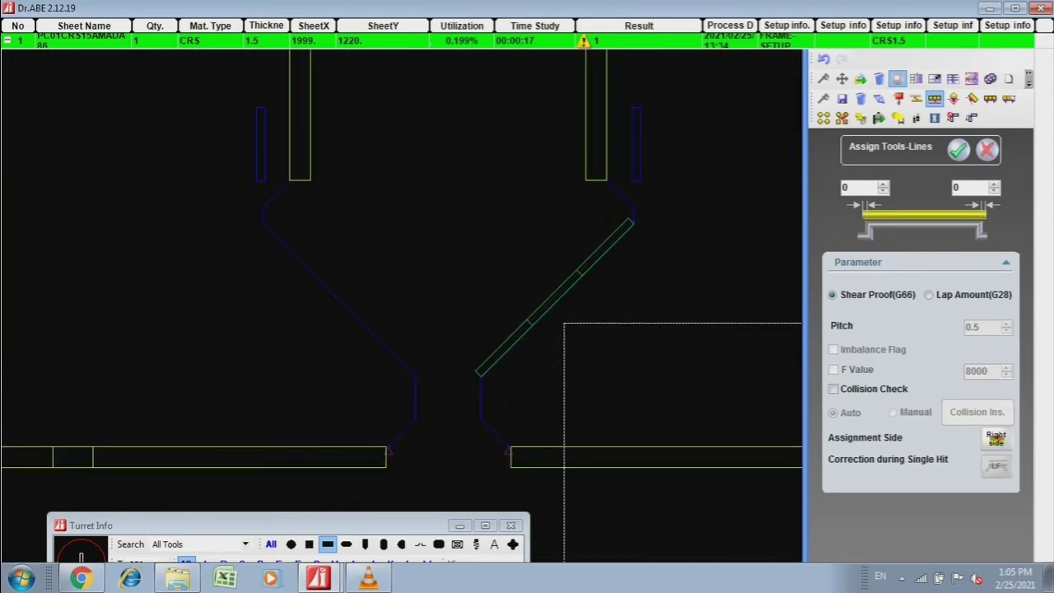
click(481, 420)
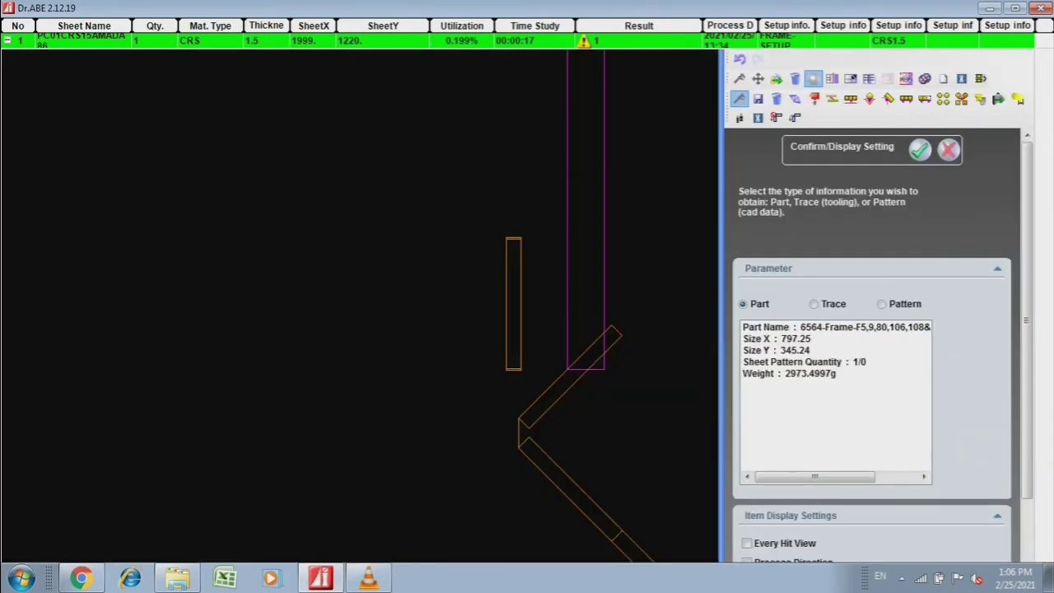
click(943, 98)
click(830, 98)
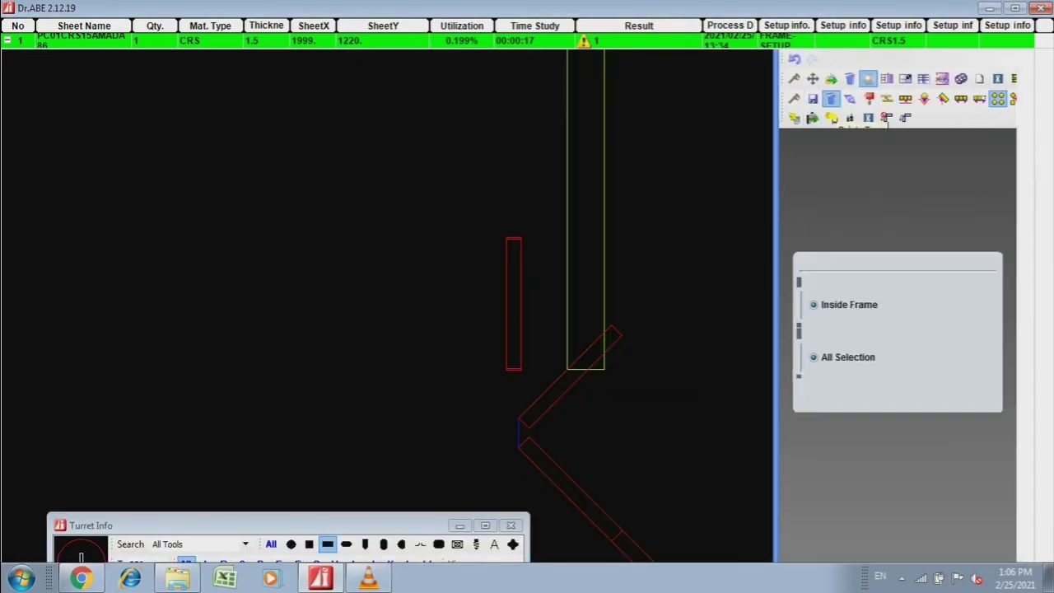
drag(445, 196, 531, 380)
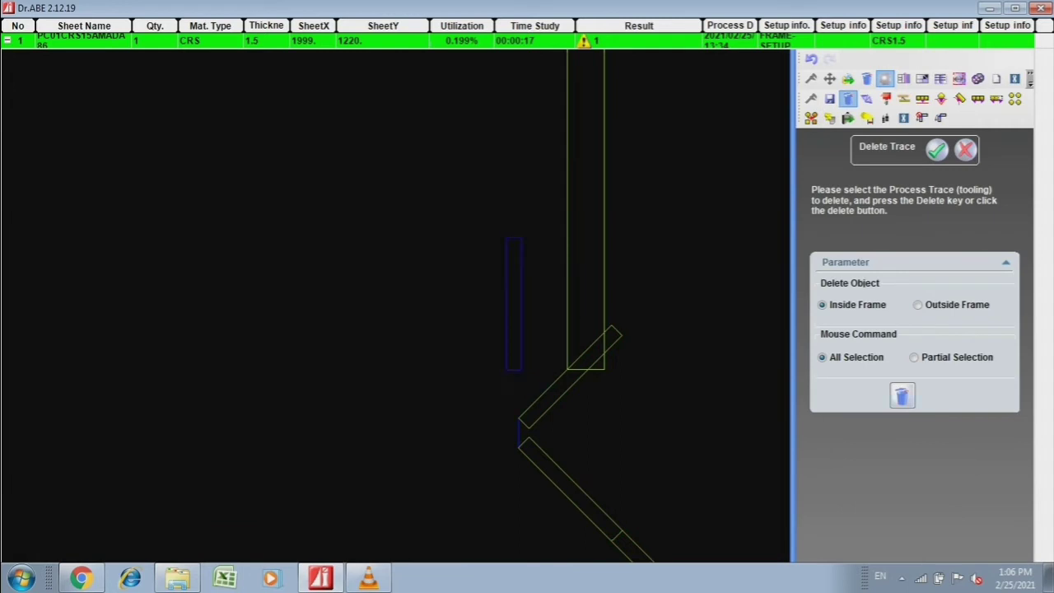
Delete the small vertical slot's tool trace, undoing and reselecting until it is cleared.
key(Delete)
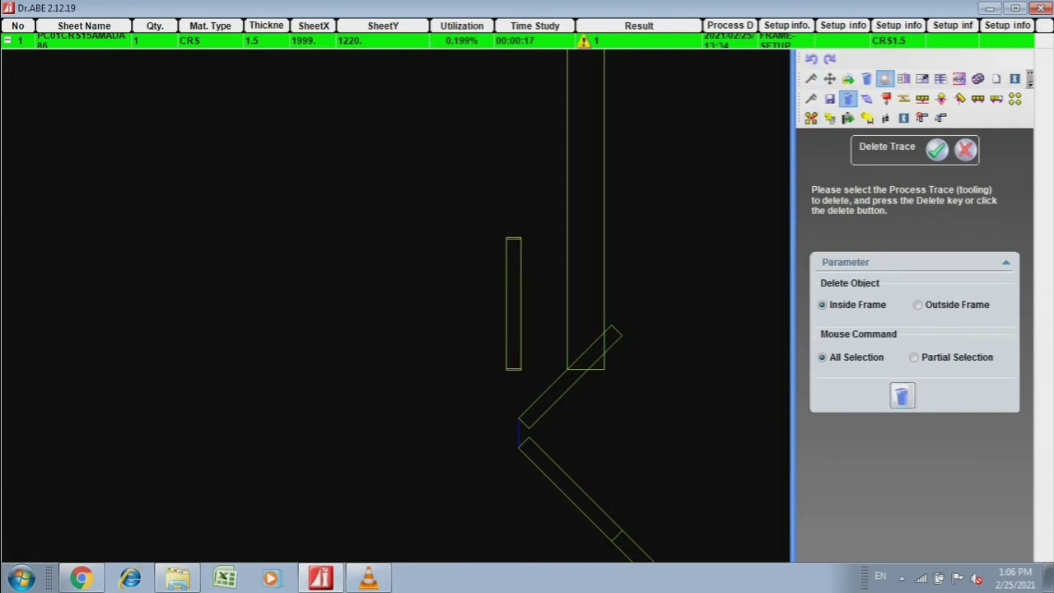
drag(452, 194, 542, 387)
right_click(478, 245)
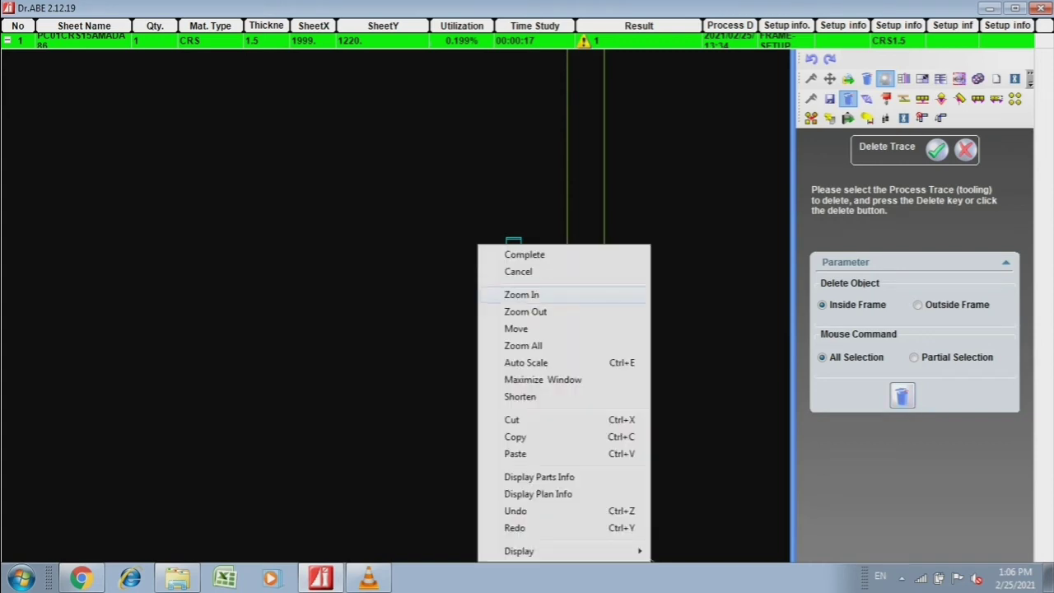
click(525, 254)
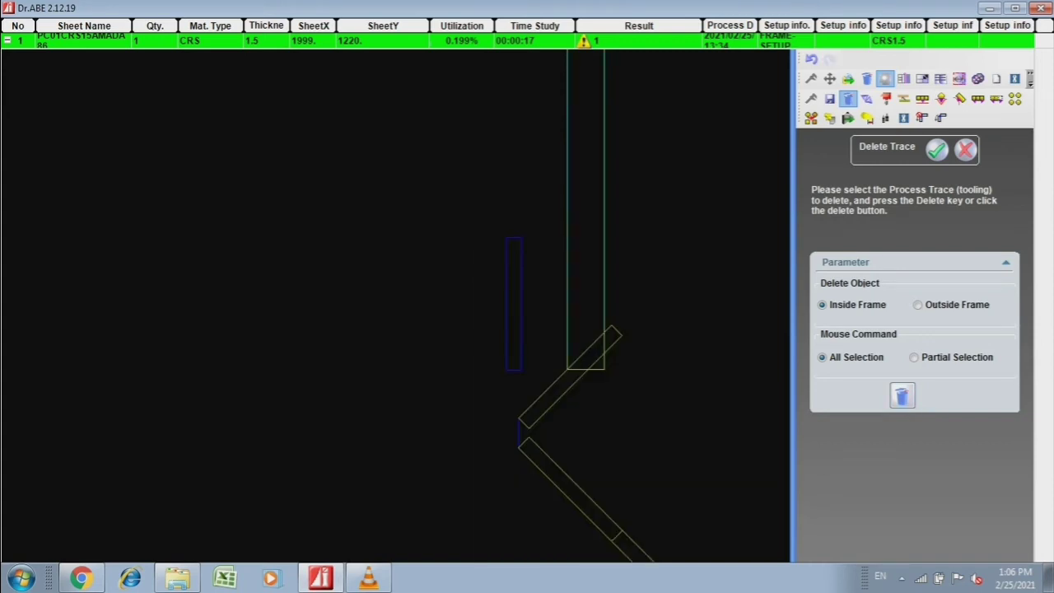
key(ctrl+z)
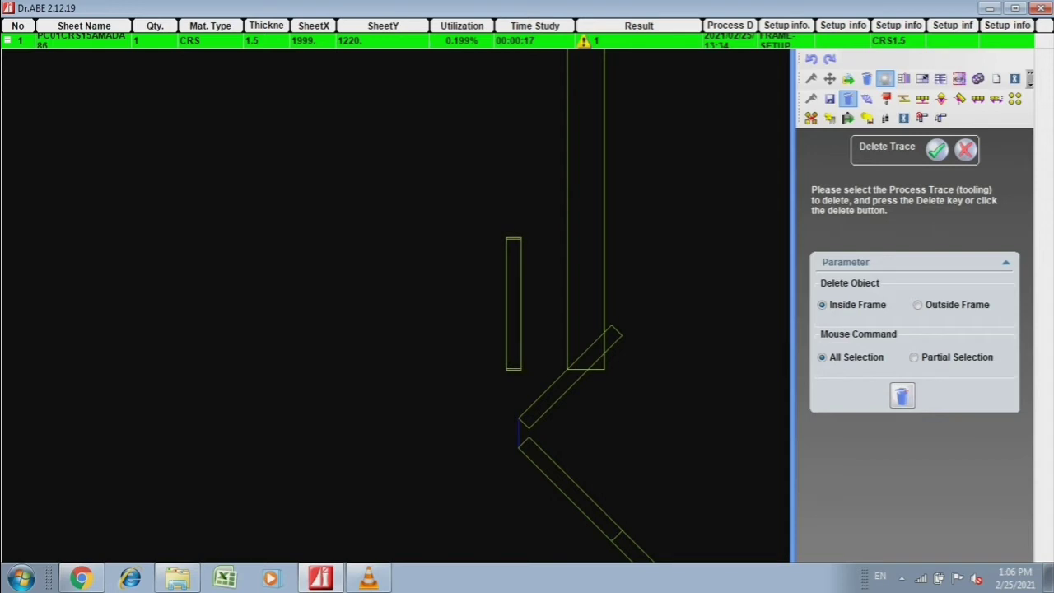
drag(380, 183, 528, 385)
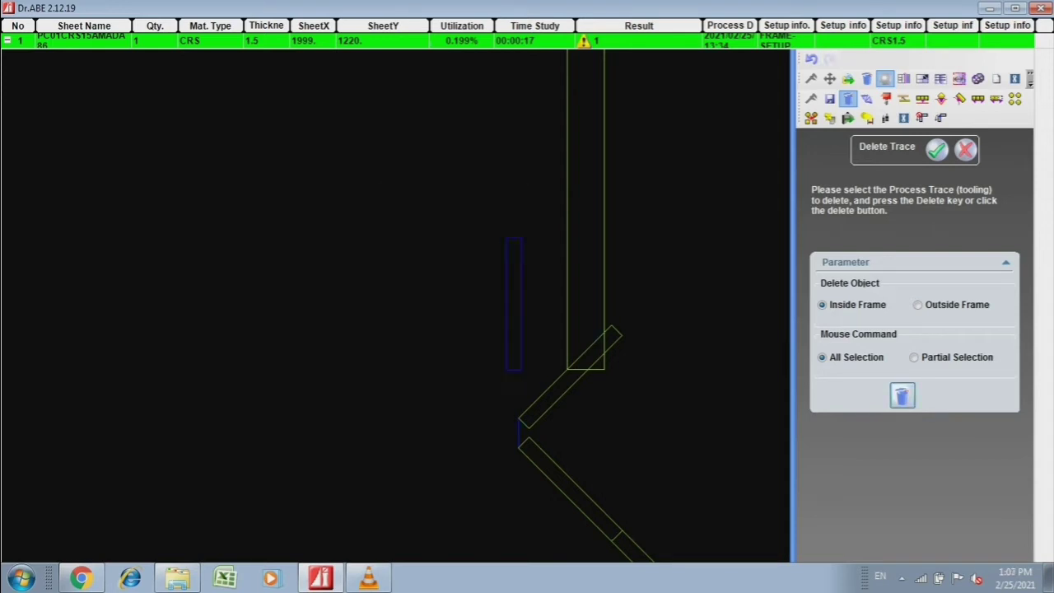
middle_drag(395, 304, 445, 284)
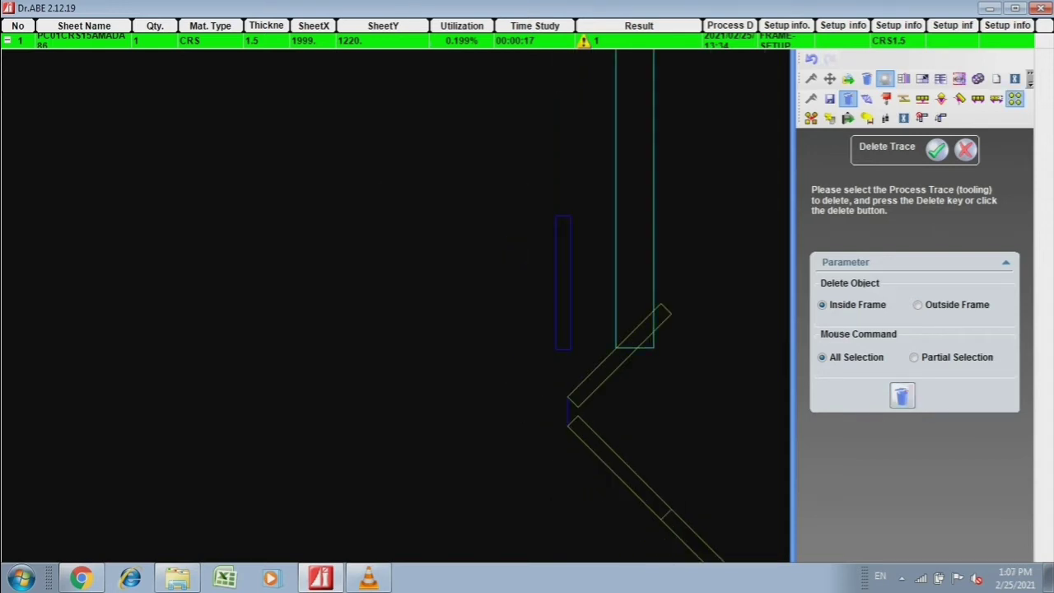
key(Escape)
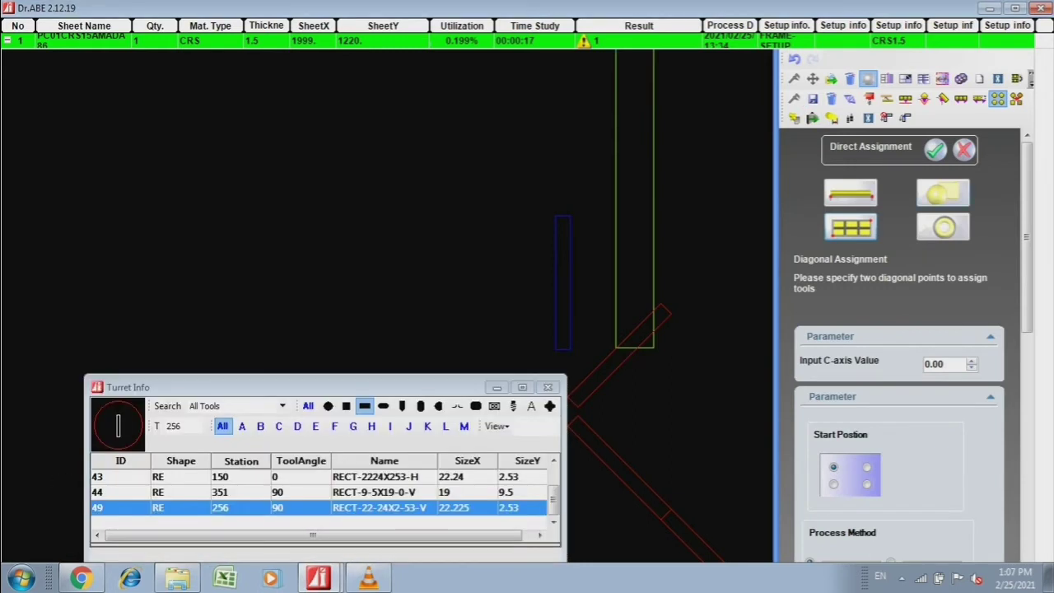
Place a Direct Single Hit of station 256's RECT-22-24X2-53-V punch at 90° on the slot.
click(943, 193)
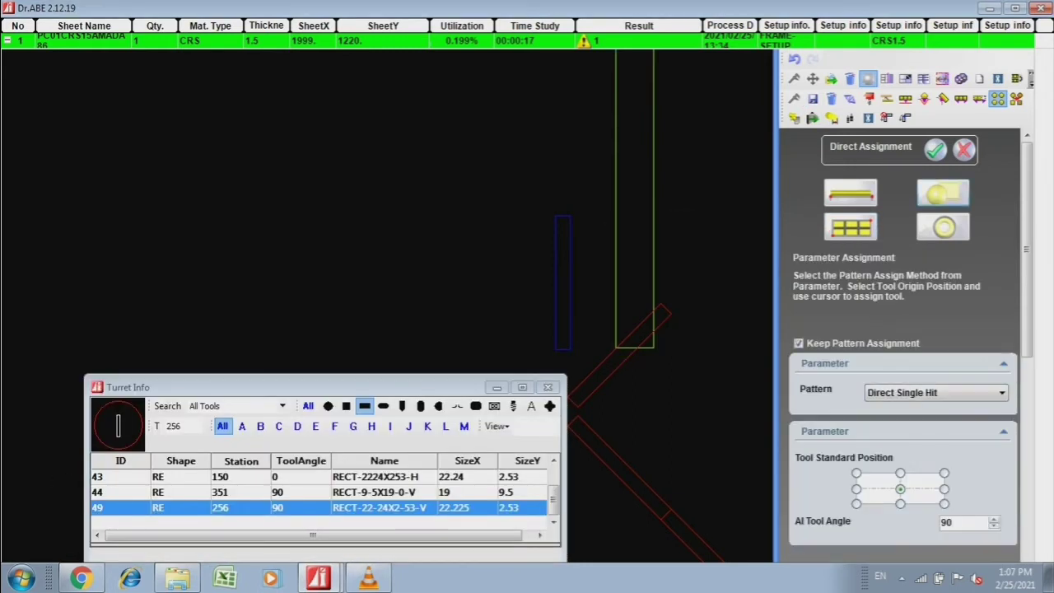
click(562, 282)
scroll(586, 323, up, 3)
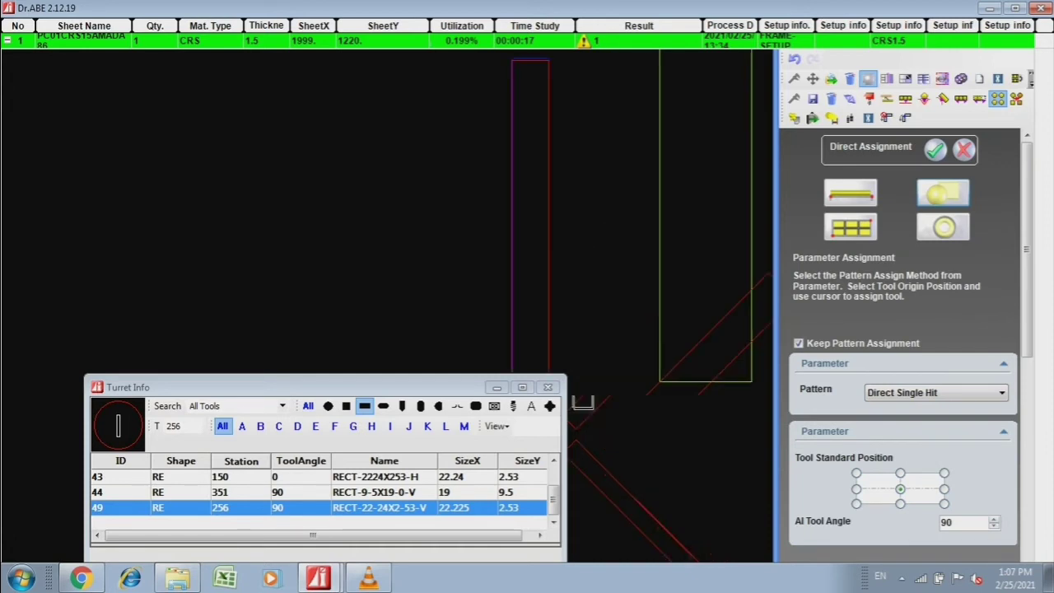
scroll(597, 412, up, 1)
scroll(597, 412, up, 3)
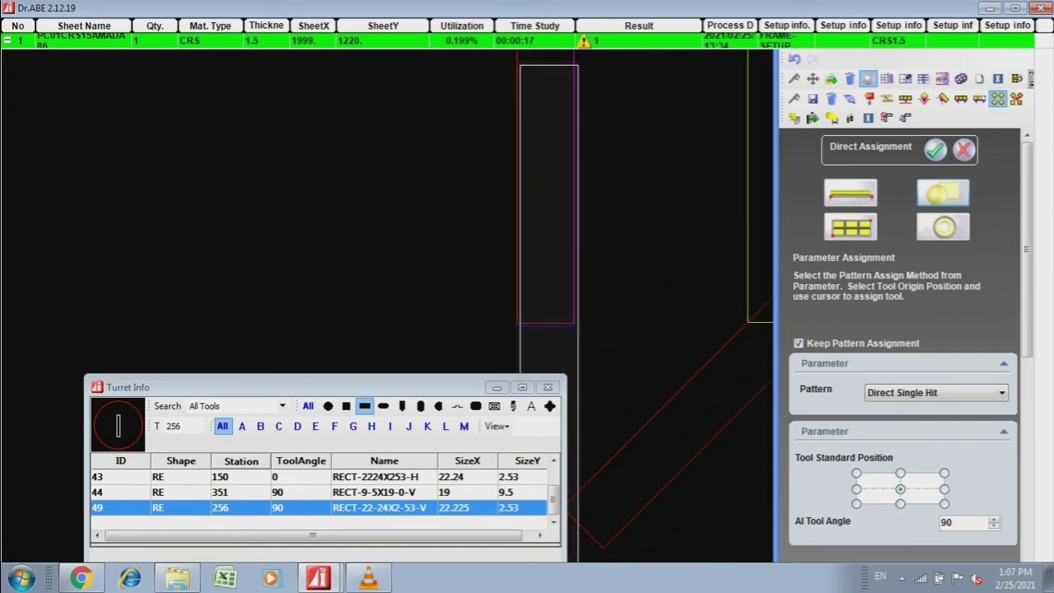
scroll(597, 412, up, 2)
scroll(567, 358, down, 2)
scroll(567, 358, down, 3)
scroll(567, 358, down, 2)
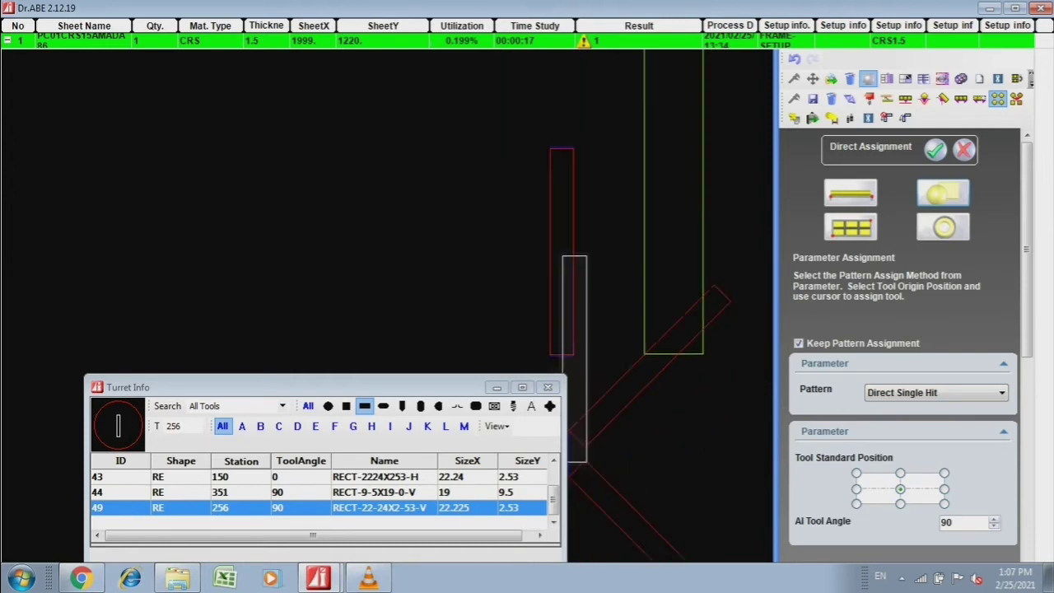
scroll(567, 358, down, 2)
scroll(521, 243, down, 2)
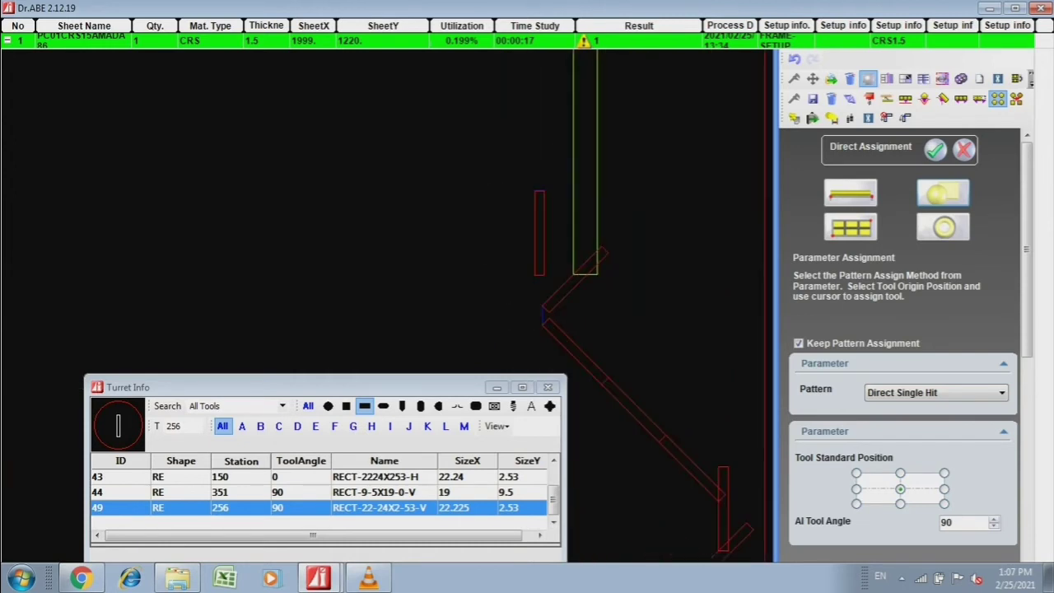
scroll(558, 197, up, 2)
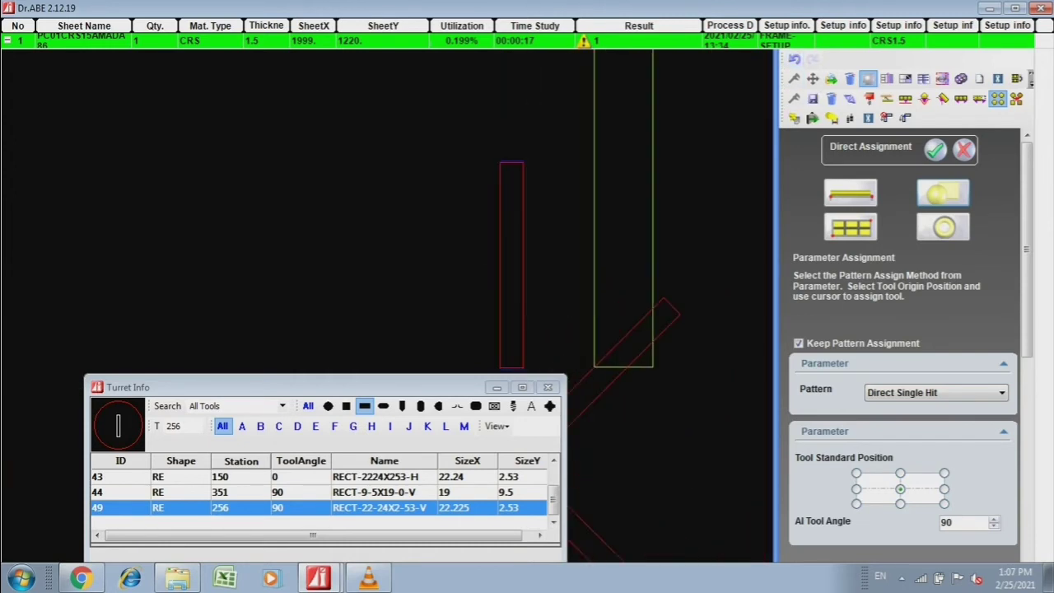
scroll(512, 247, up, 2)
scroll(527, 247, down, 2)
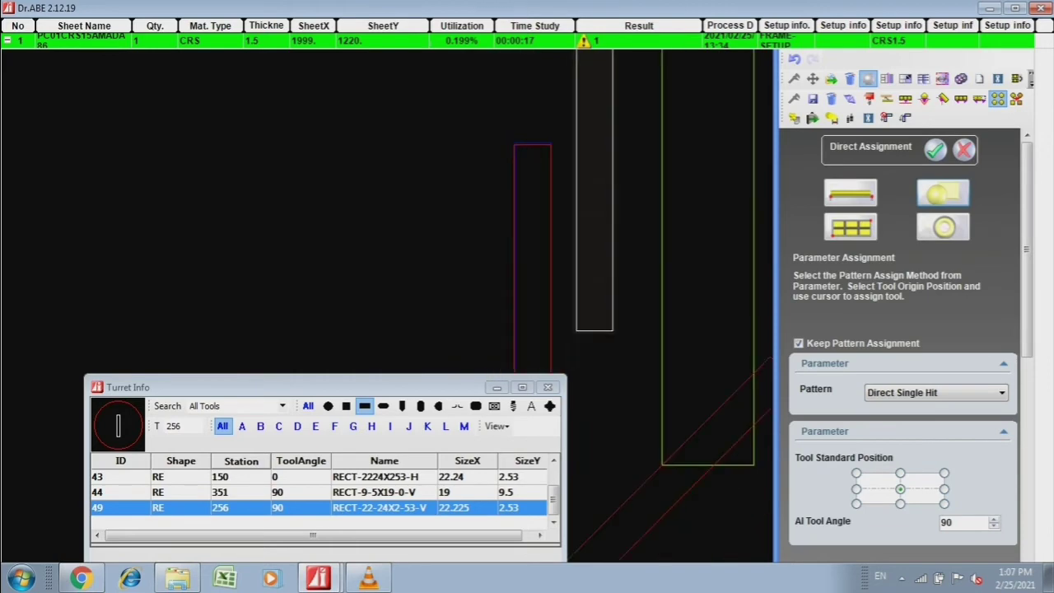
scroll(572, 239, down, 2)
scroll(610, 239, up, 2)
scroll(613, 194, down, 2)
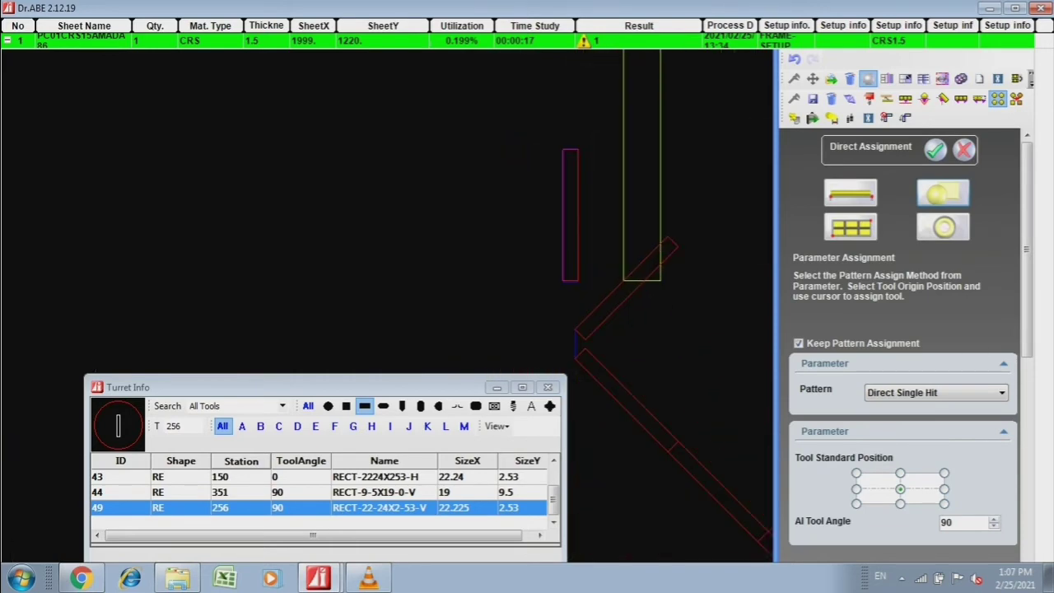
Finish the slot's tool hits and copy its tooling to all identical holes with All Holes.
click(934, 149)
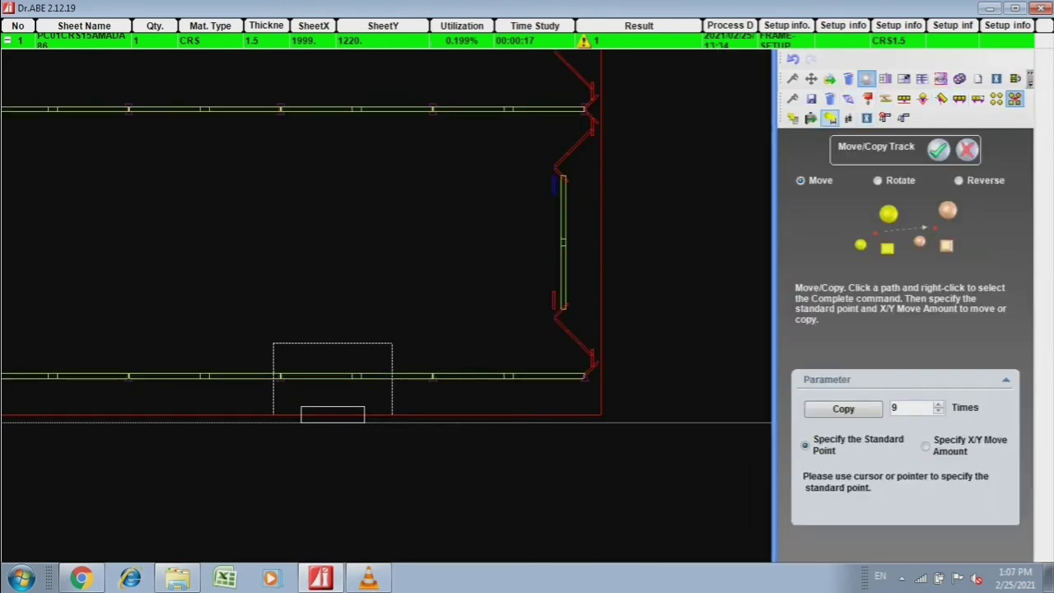
click(792, 118)
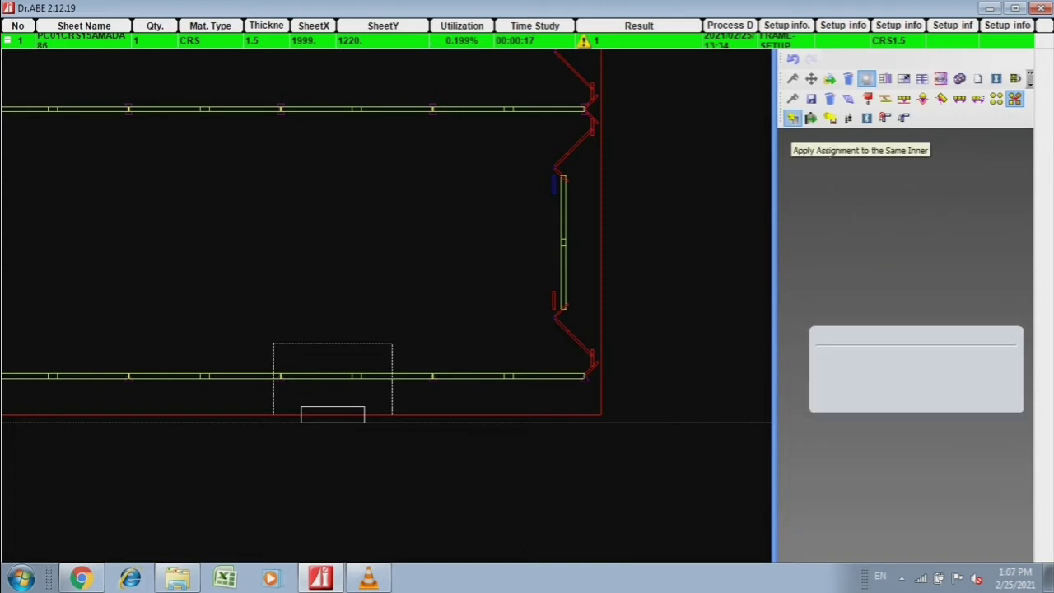
scroll(368, 236, down, 2)
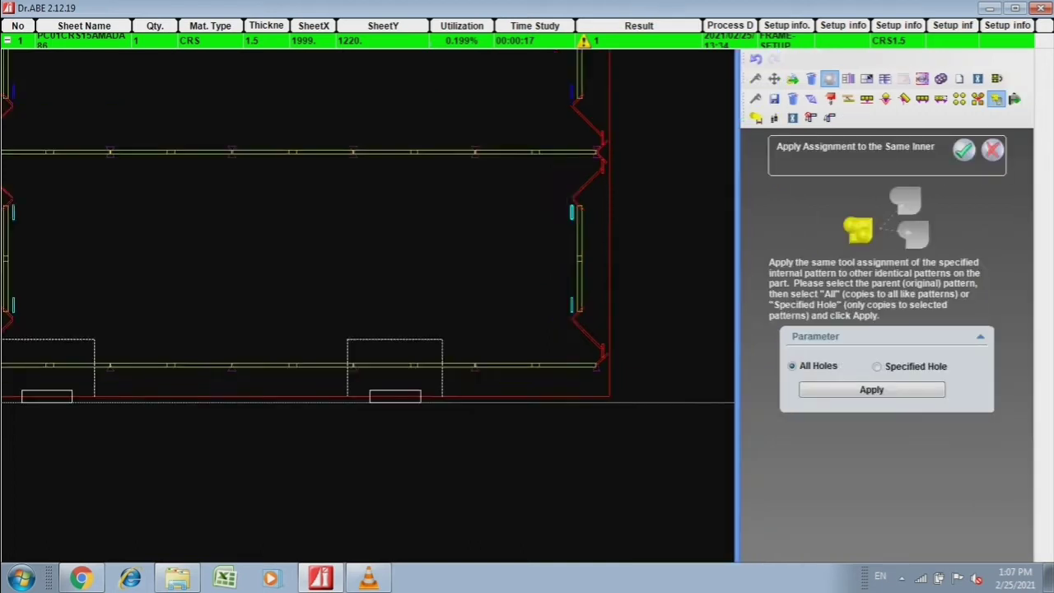
click(872, 390)
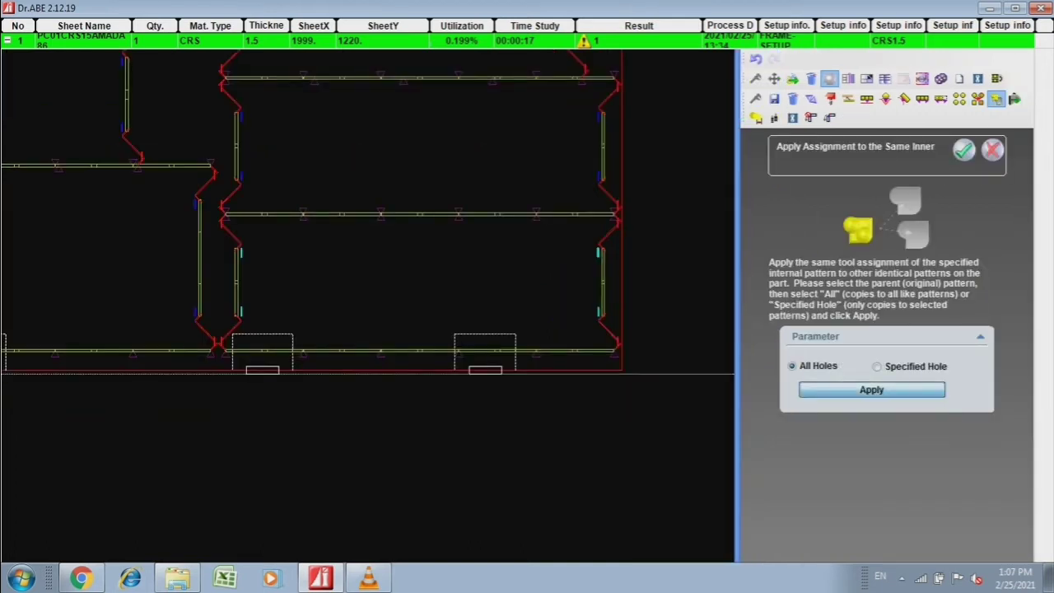
scroll(592, 290, up, 2)
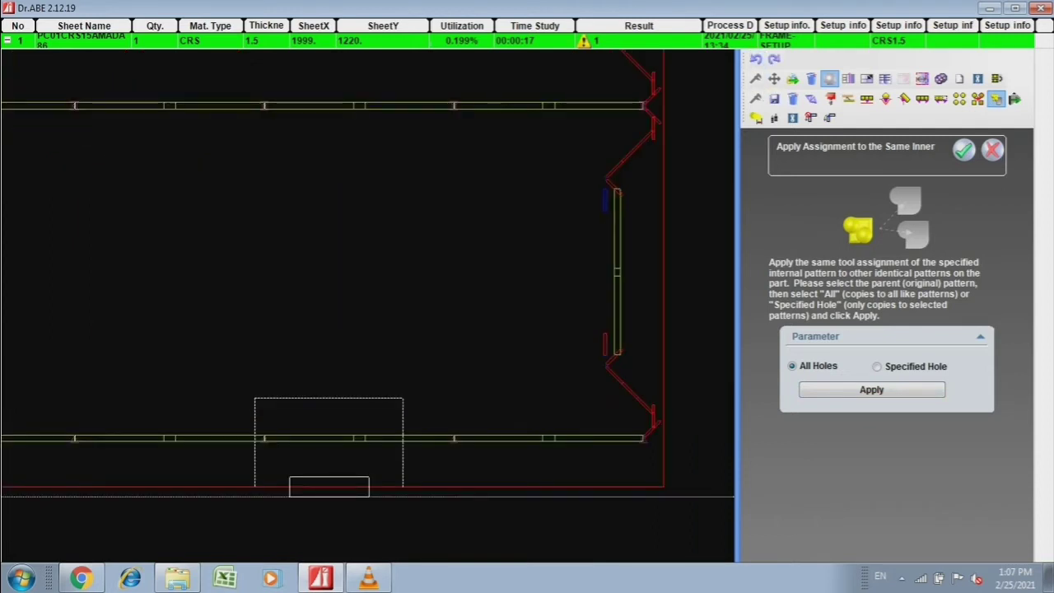
scroll(635, 267, down, 1)
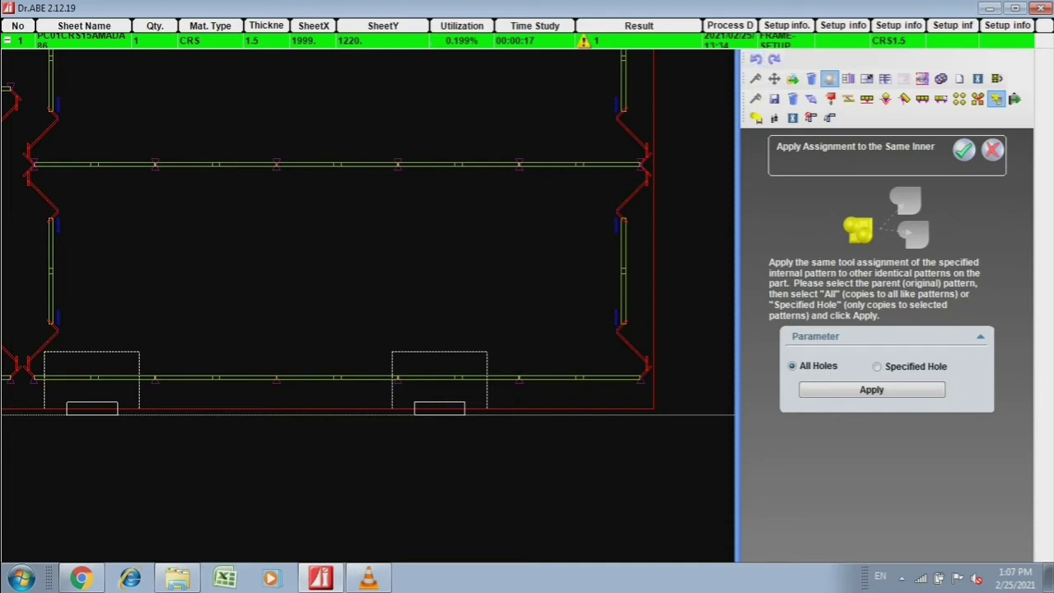
Place a single hit with tool 49 on the small slot near the part's corner.
key(Escape)
scroll(359, 306, up, 2)
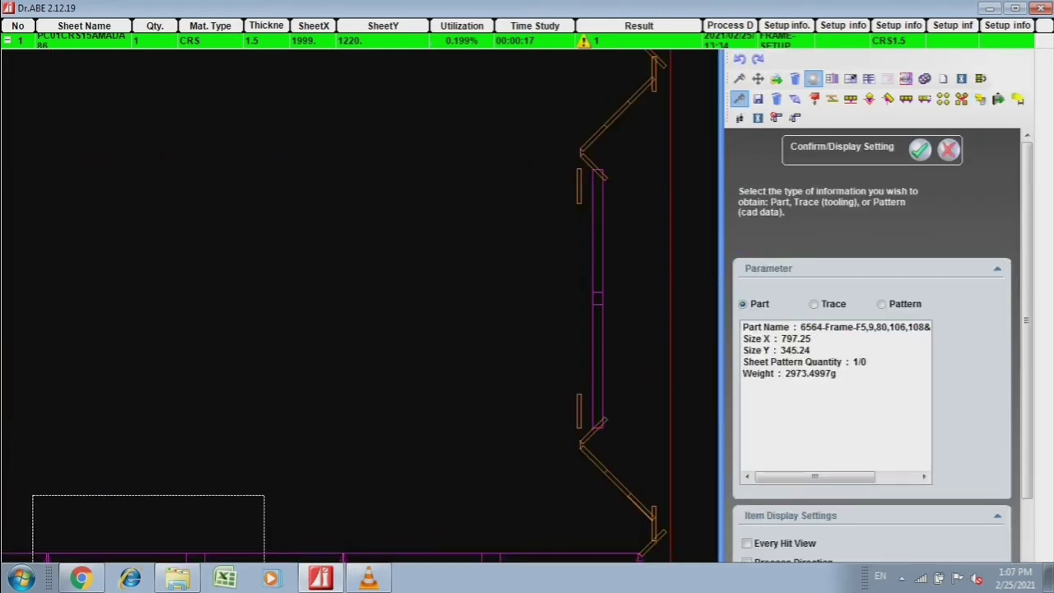
scroll(359, 306, down, 1)
key(Return)
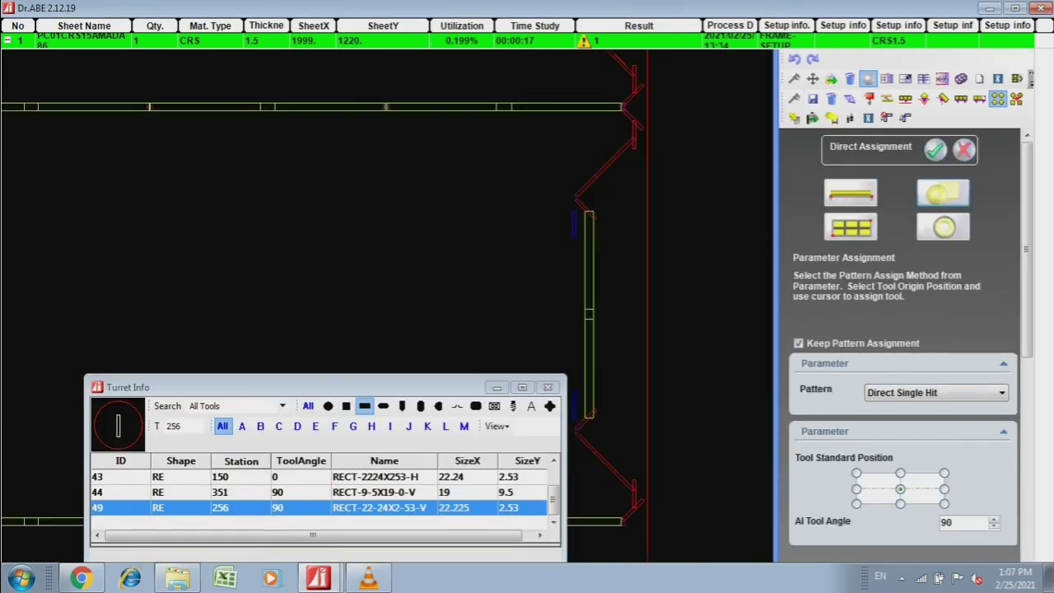
scroll(577, 239, up, 3)
click(532, 225)
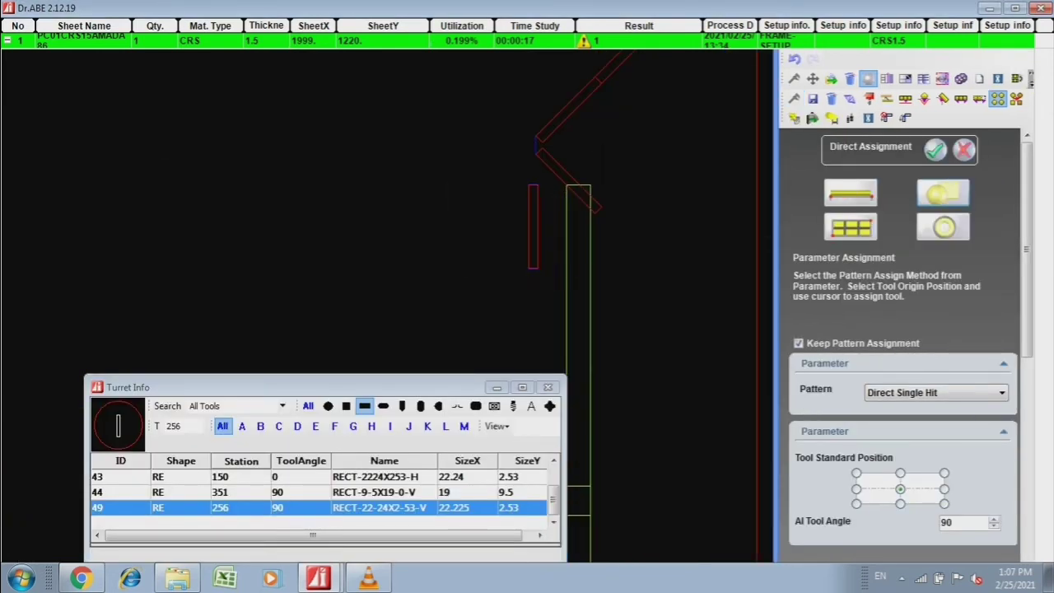
key(Escape)
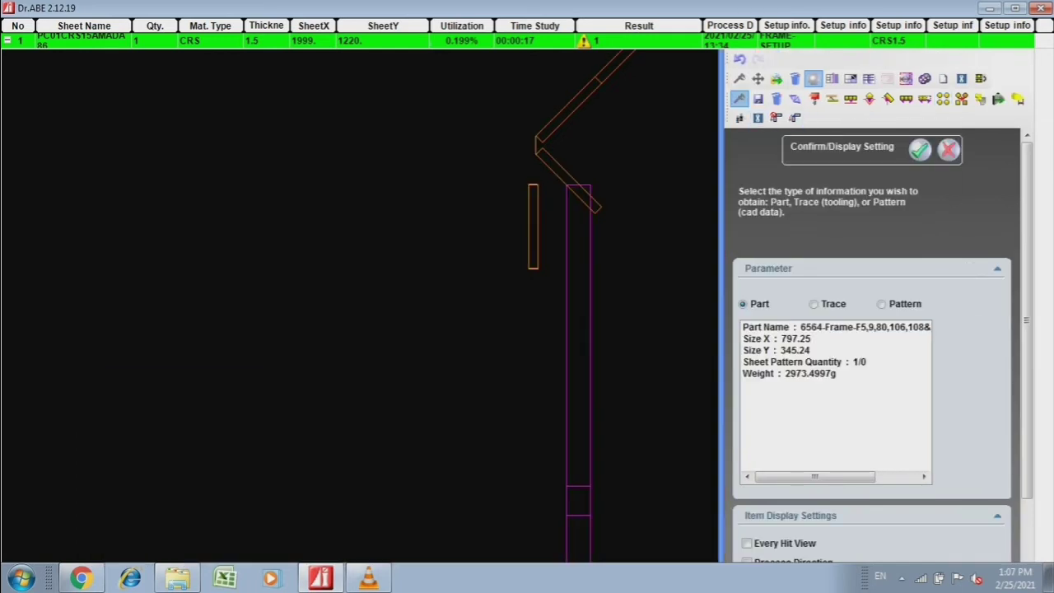
Copy the new slot hit to all matching slots using All Holes.
click(980, 98)
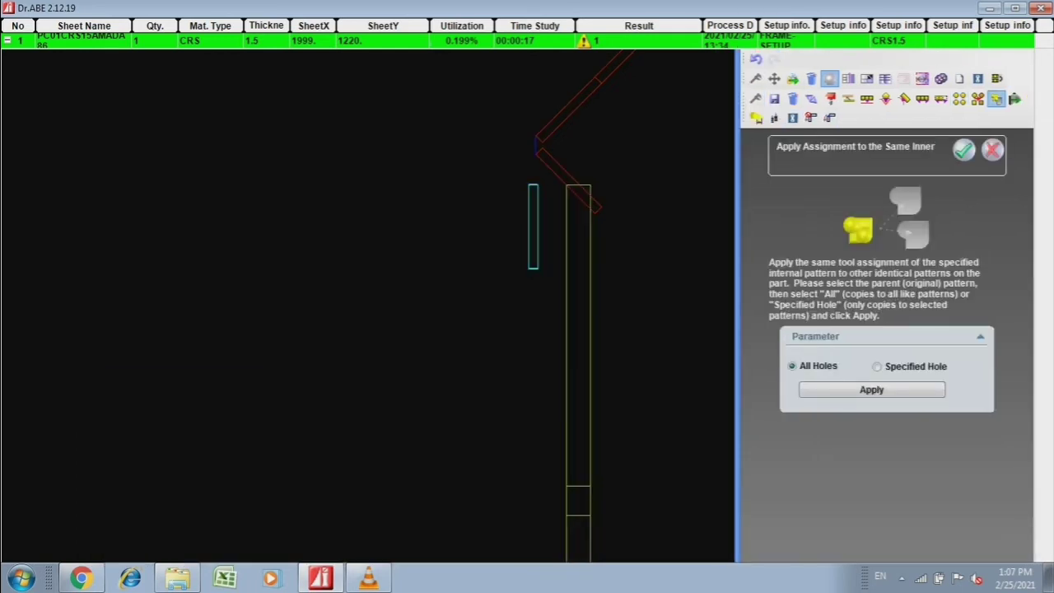
scroll(532, 226, down, 2)
scroll(533, 226, down, 2)
scroll(532, 226, down, 2)
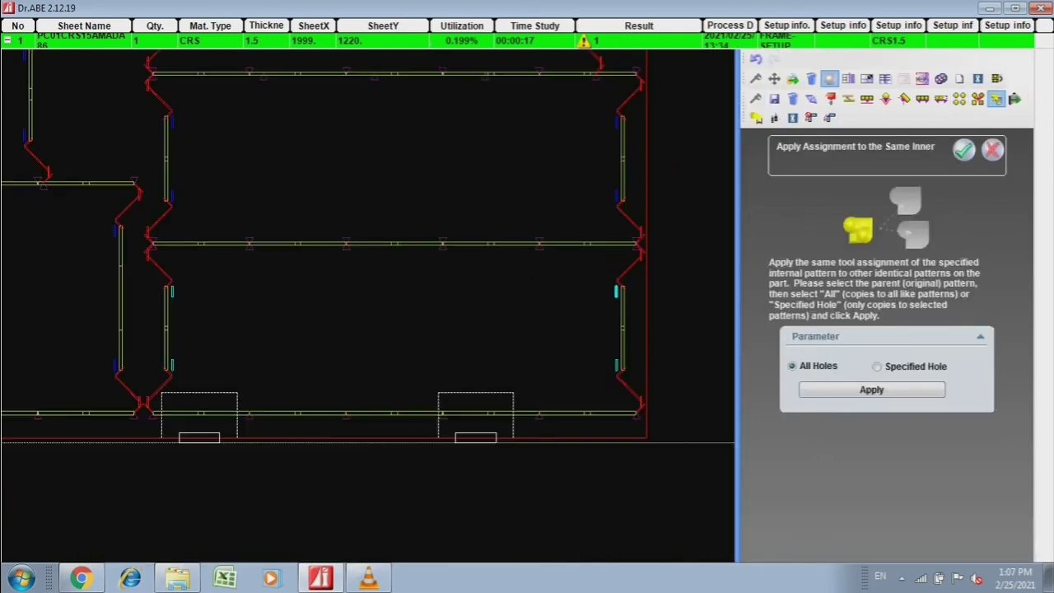
click(871, 390)
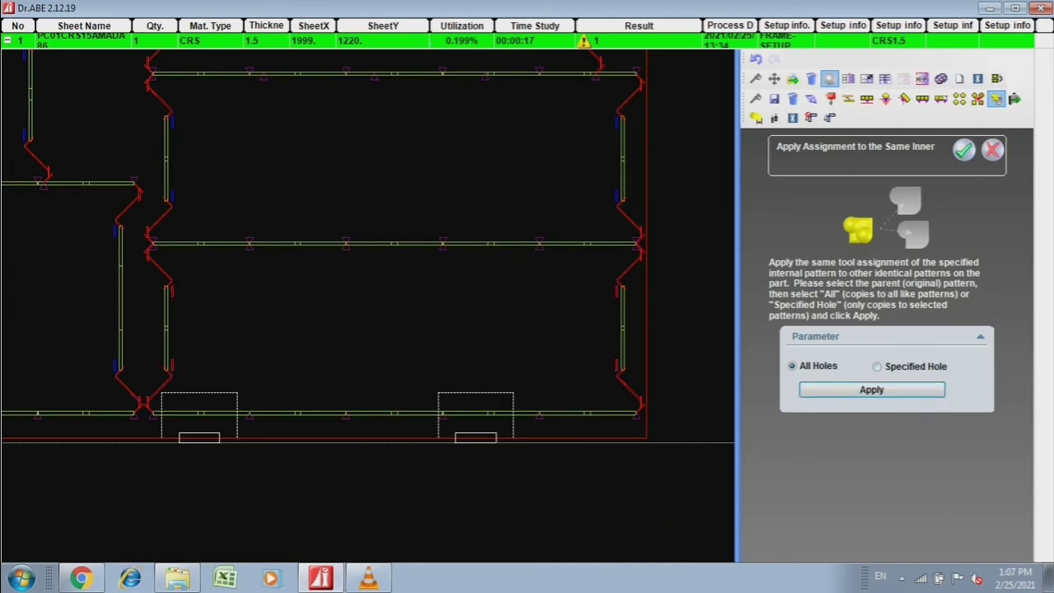
scroll(708, 342, up, 2)
scroll(708, 343, up, 2)
scroll(708, 343, up, 2)
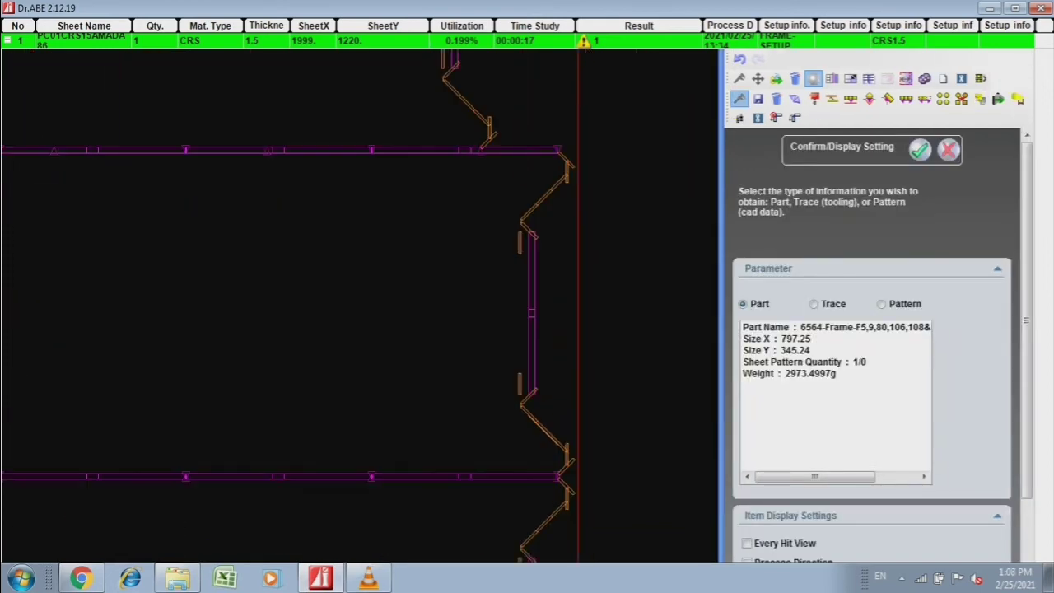
Return to Direct Assignment and zoom around the zigzag edges to inspect the remaining small slots.
key(Escape)
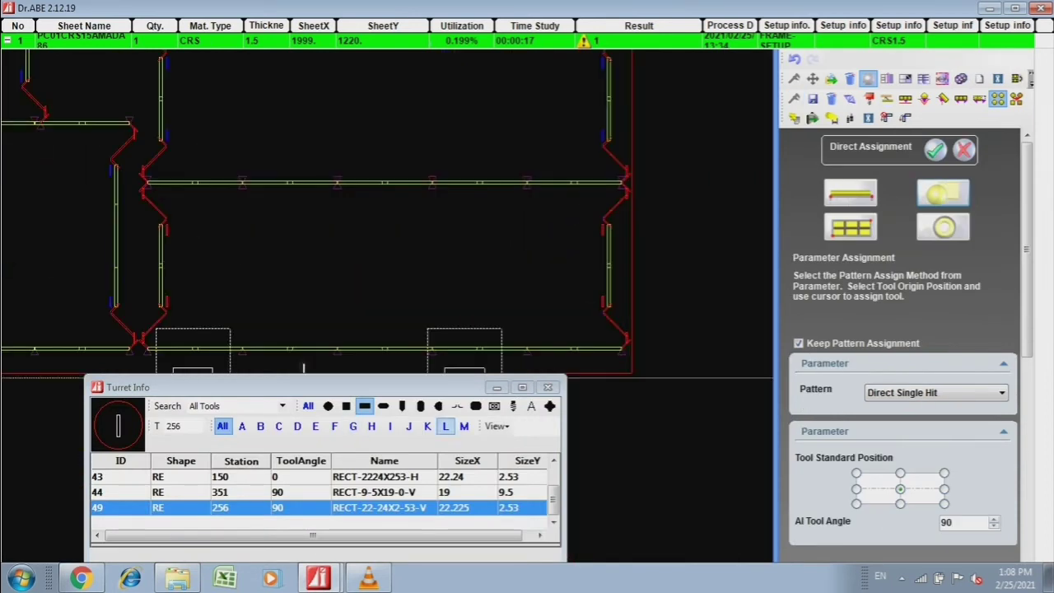
scroll(583, 231, up, 2)
scroll(582, 231, up, 2)
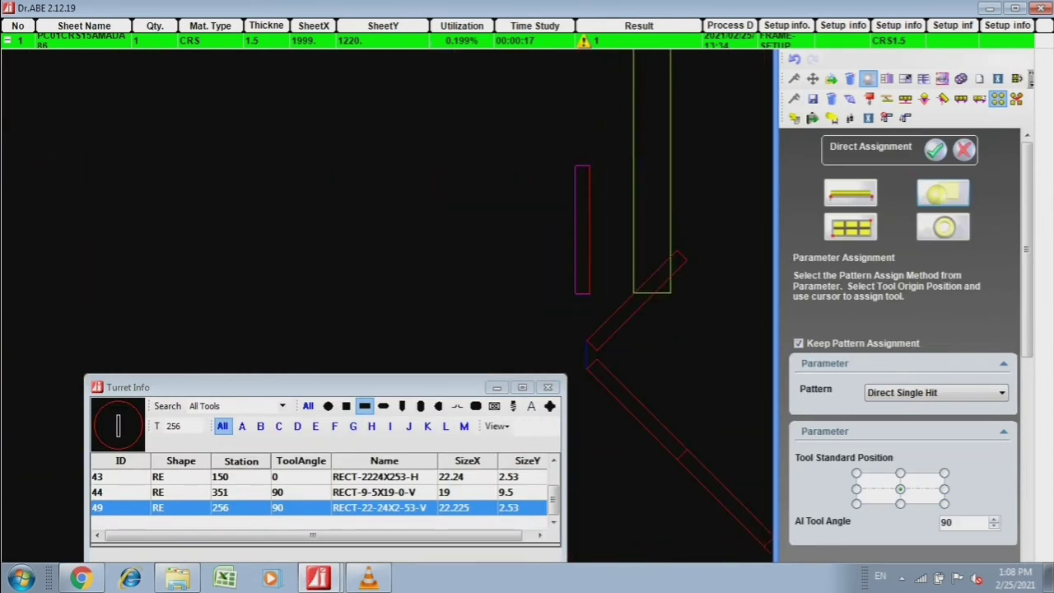
scroll(648, 308, down, 2)
scroll(647, 315, down, 2)
scroll(593, 231, up, 2)
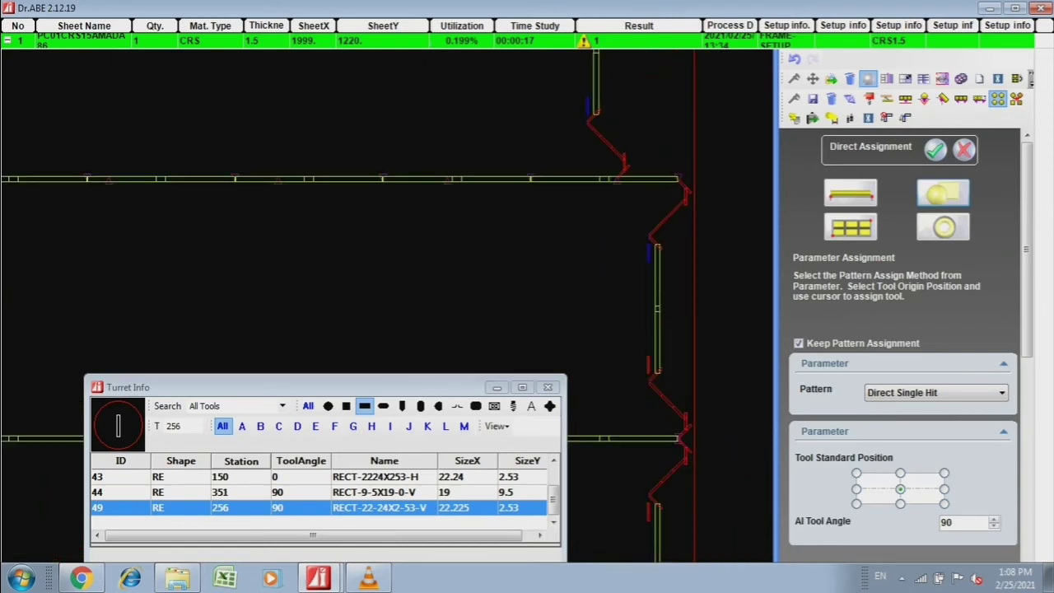
scroll(557, 141, up, 2)
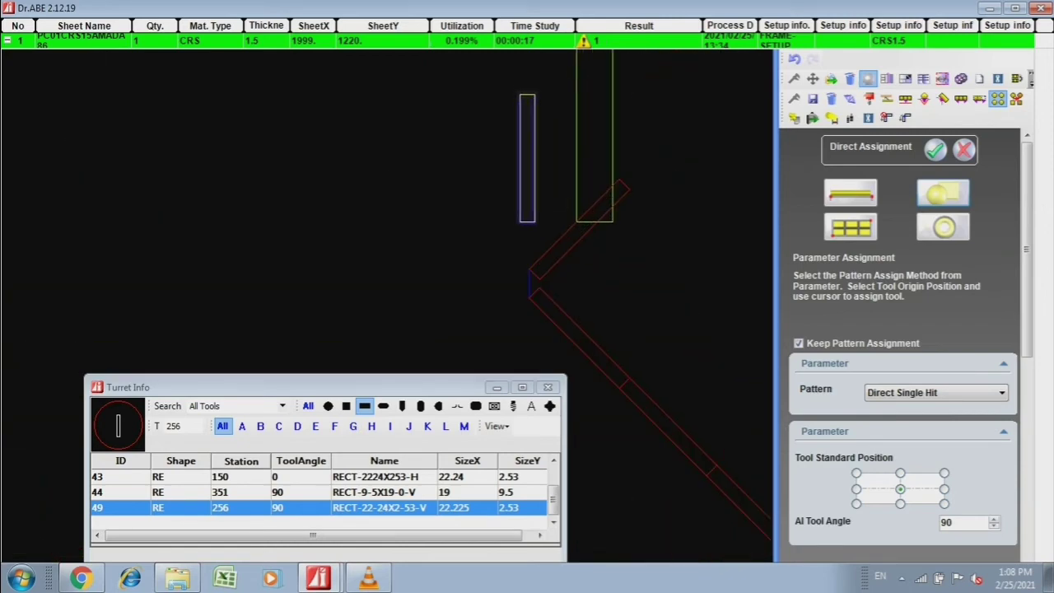
scroll(682, 233, down, 2)
scroll(681, 233, down, 1)
scroll(681, 233, down, 3)
scroll(535, 205, up, 1)
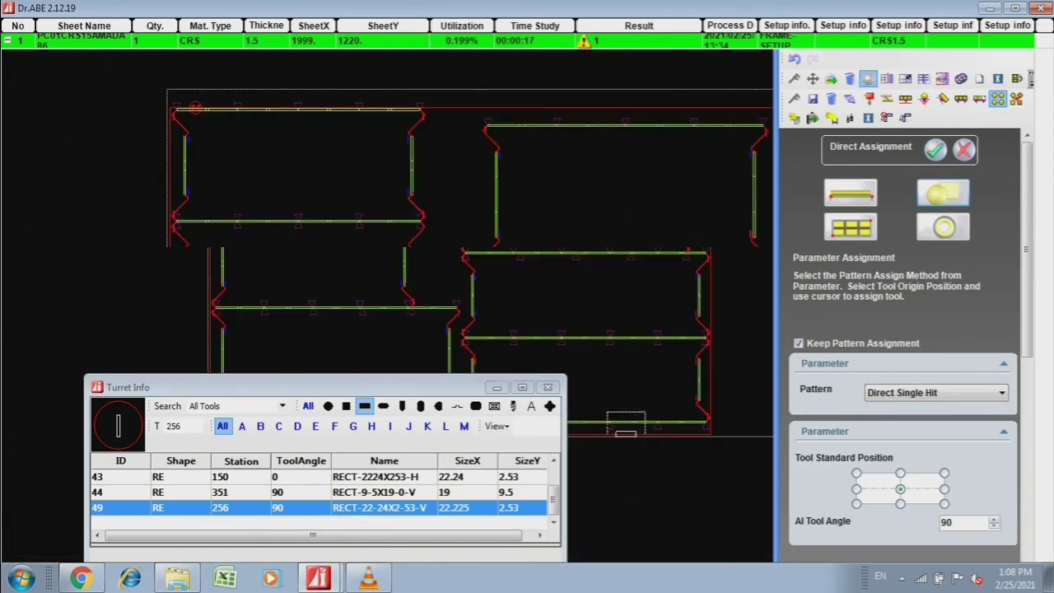
scroll(470, 176, up, 2)
scroll(400, 181, up, 1)
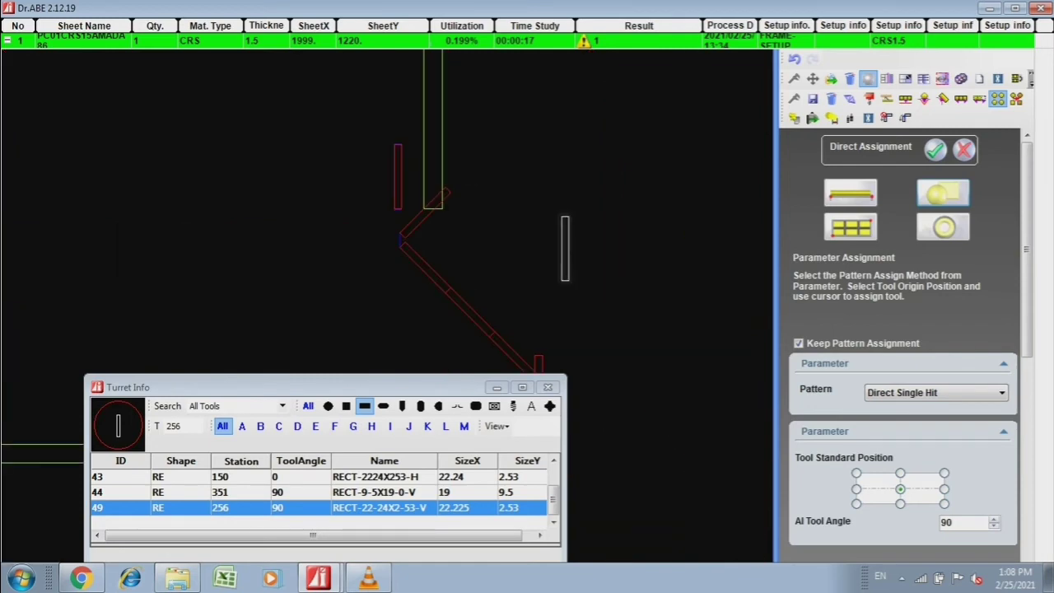
scroll(565, 247, down, 2)
scroll(527, 212, up, 2)
scroll(527, 212, up, 1)
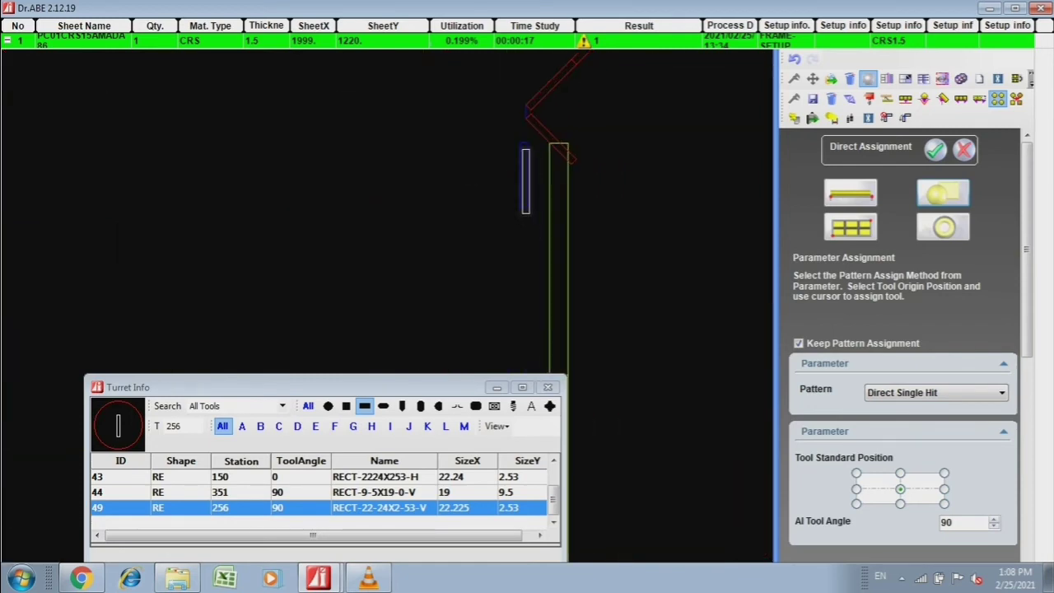
scroll(510, 313, down, 1)
scroll(512, 91, down, 2)
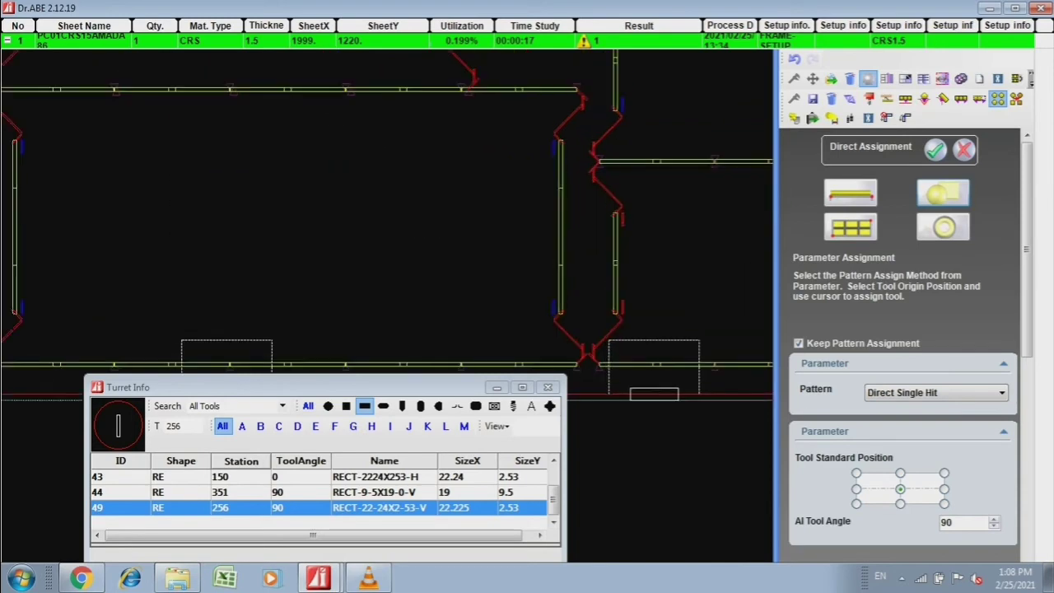
scroll(465, 147, up, 3)
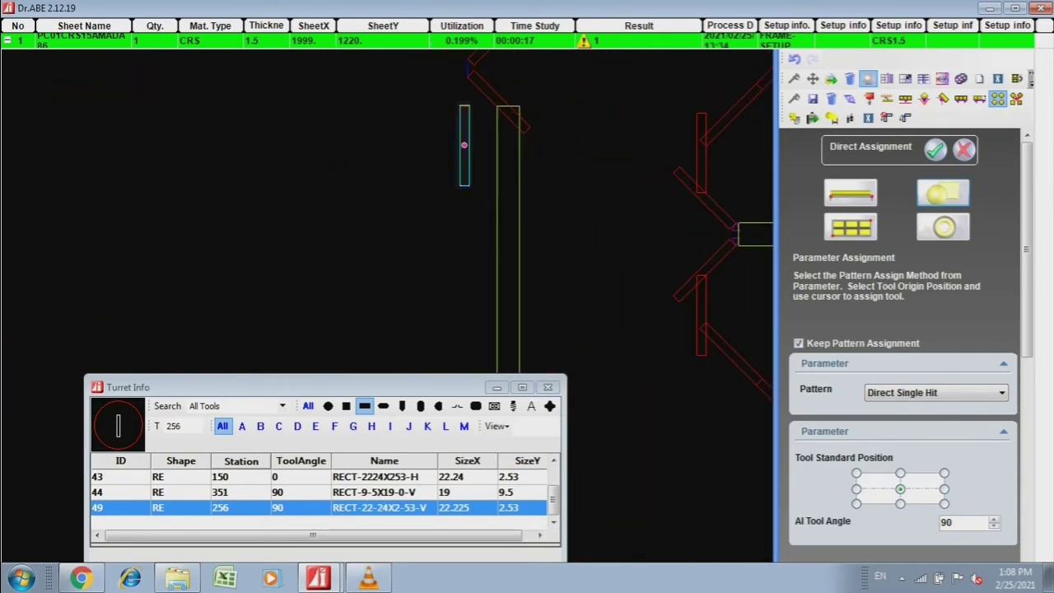
scroll(764, 180, down, 2)
scroll(764, 180, down, 1)
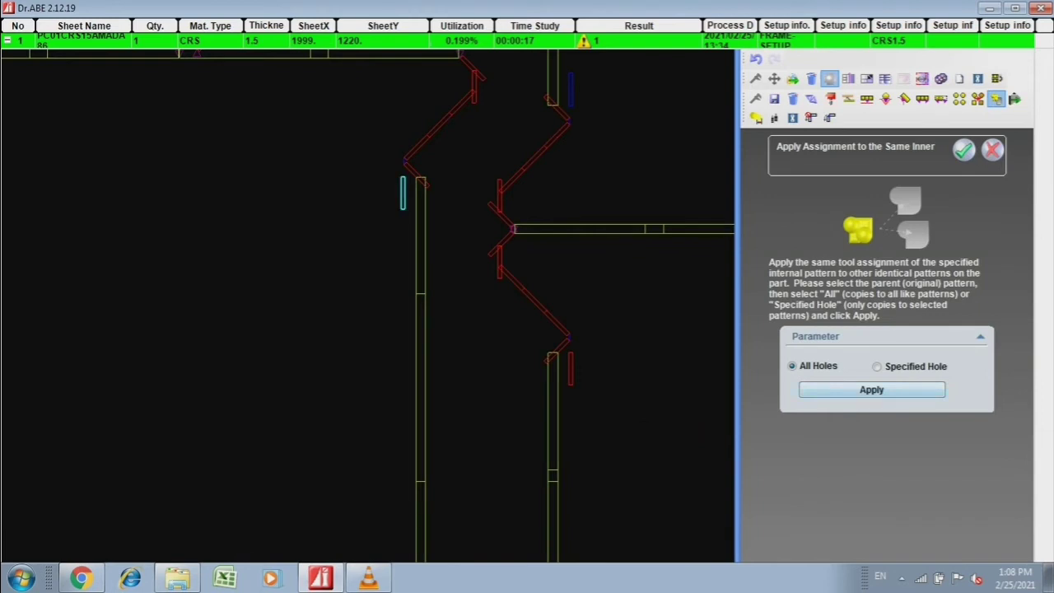
scroll(370, 305, down, 1)
scroll(371, 305, down, 1)
scroll(371, 305, down, 1)
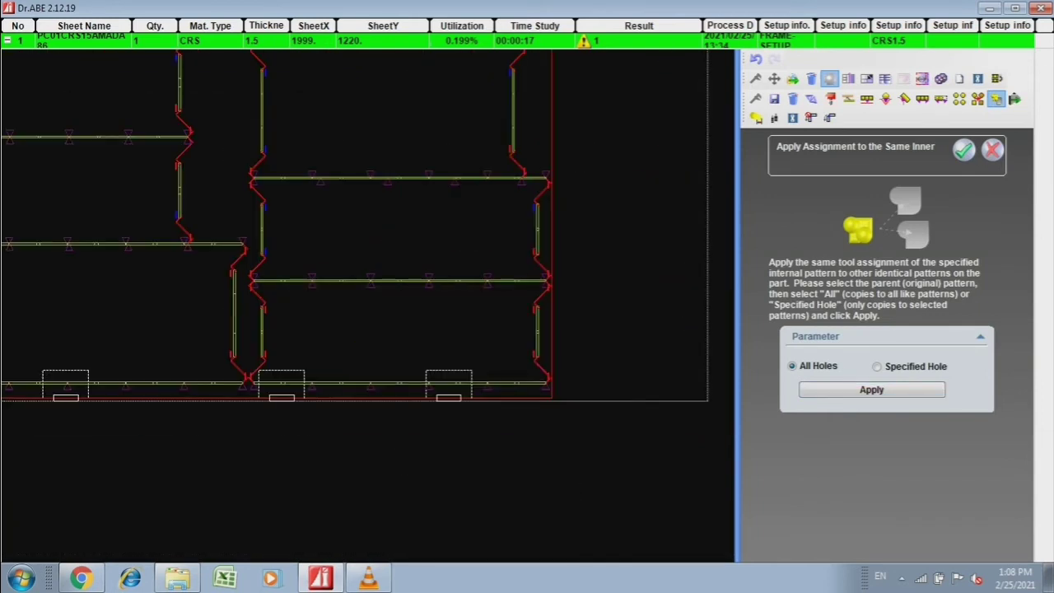
scroll(543, 247, up, 1)
scroll(543, 247, up, 1)
scroll(543, 247, up, 1)
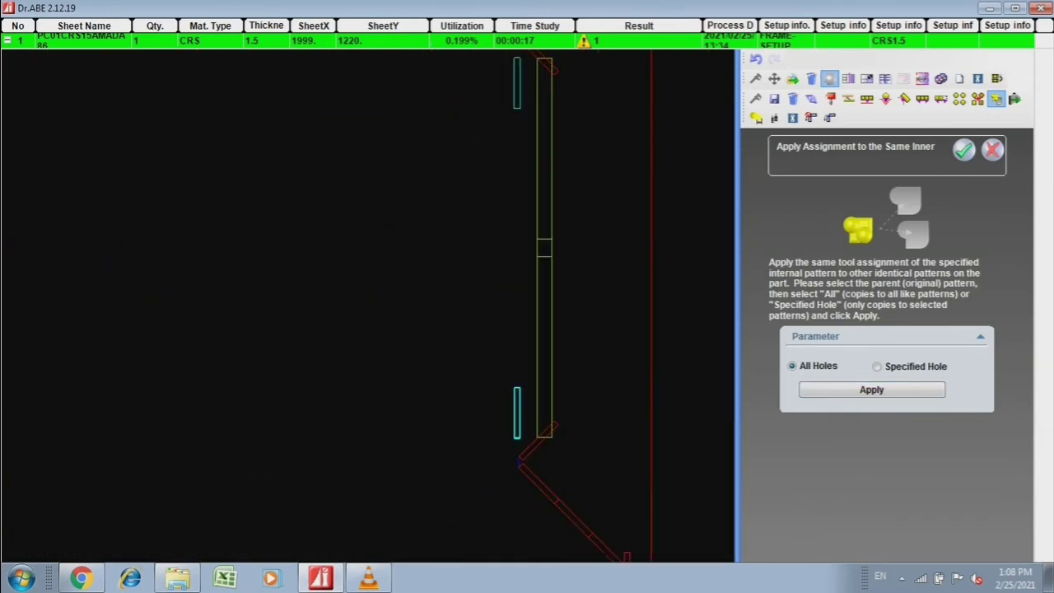
scroll(371, 305, down, 2)
scroll(370, 305, down, 1)
scroll(371, 305, up, 2)
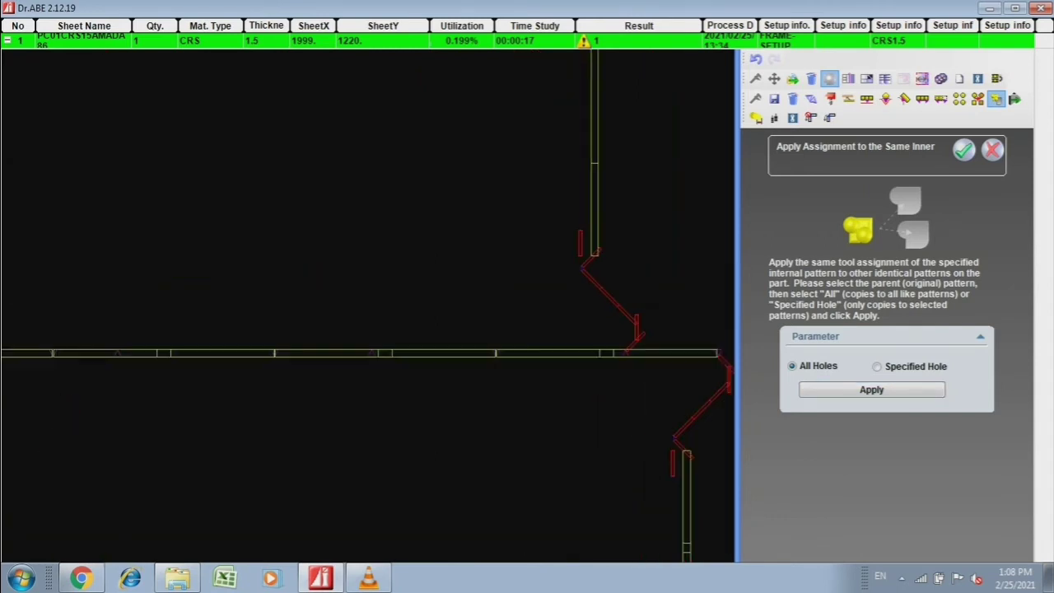
scroll(370, 305, down, 1)
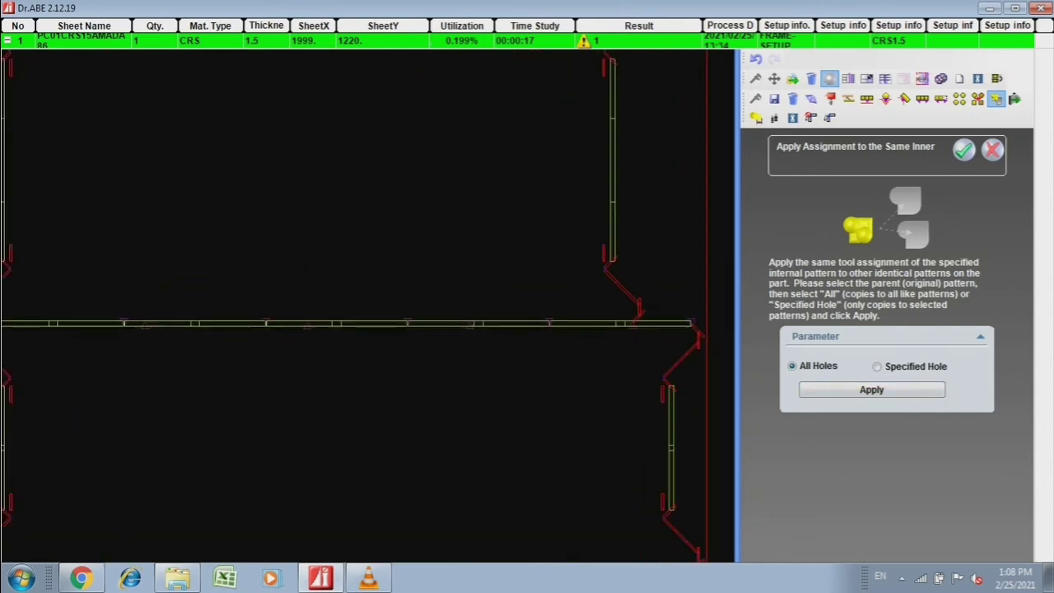
scroll(370, 305, down, 1)
scroll(371, 304, up, 1)
scroll(370, 305, up, 1)
scroll(494, 226, up, 1)
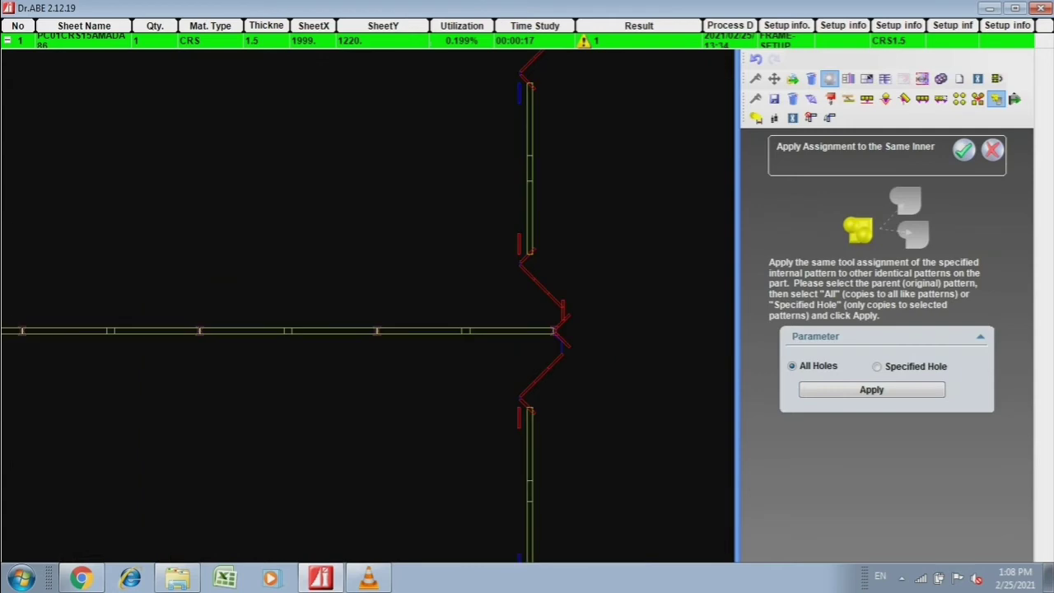
scroll(368, 306, down, 1)
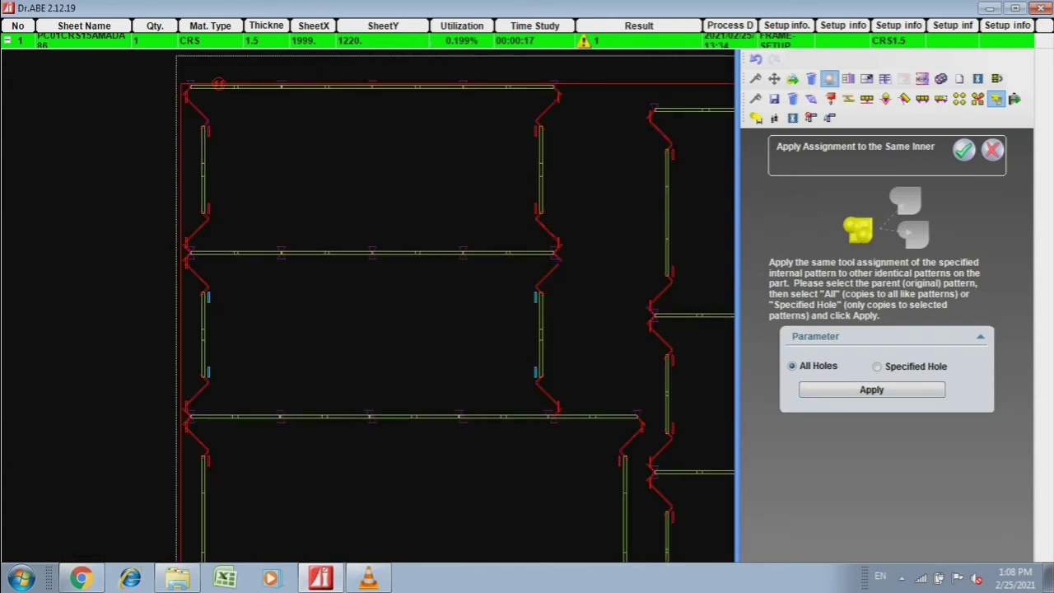
scroll(538, 364, up, 1)
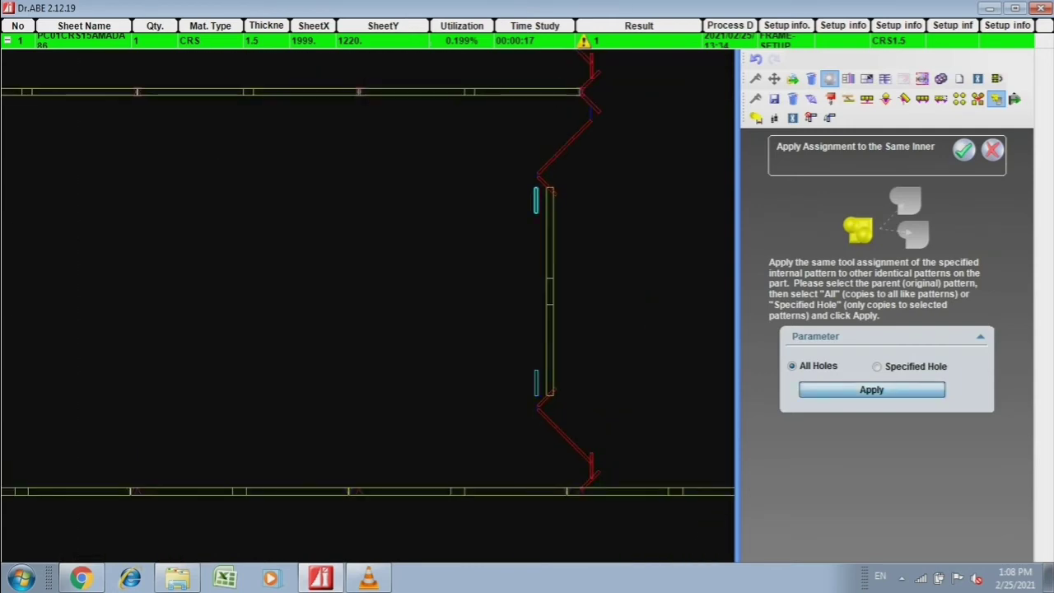
scroll(544, 329, down, 1)
scroll(544, 330, down, 1)
scroll(511, 328, up, 1)
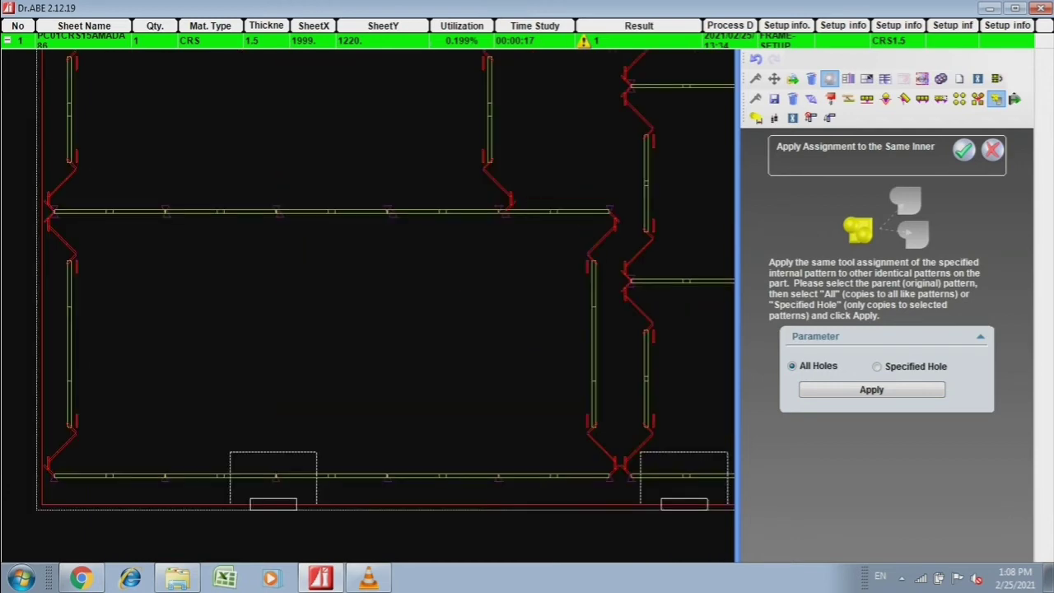
scroll(343, 334, down, 1)
scroll(342, 334, down, 1)
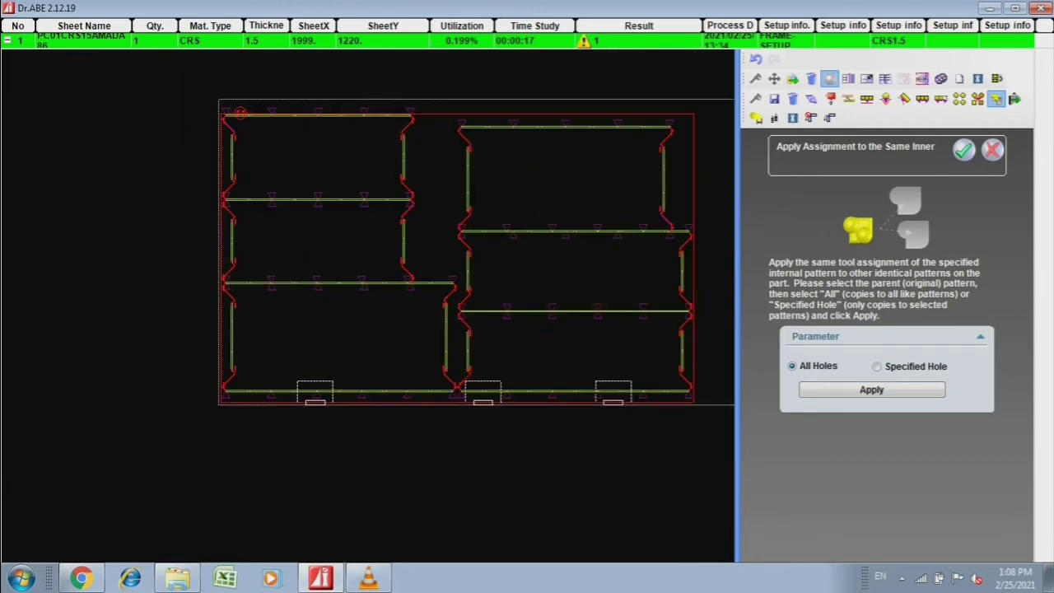
Check the frame part's name, size and weight in Confirm/Display Setting.
click(755, 98)
scroll(329, 247, up, 1)
scroll(329, 247, down, 1)
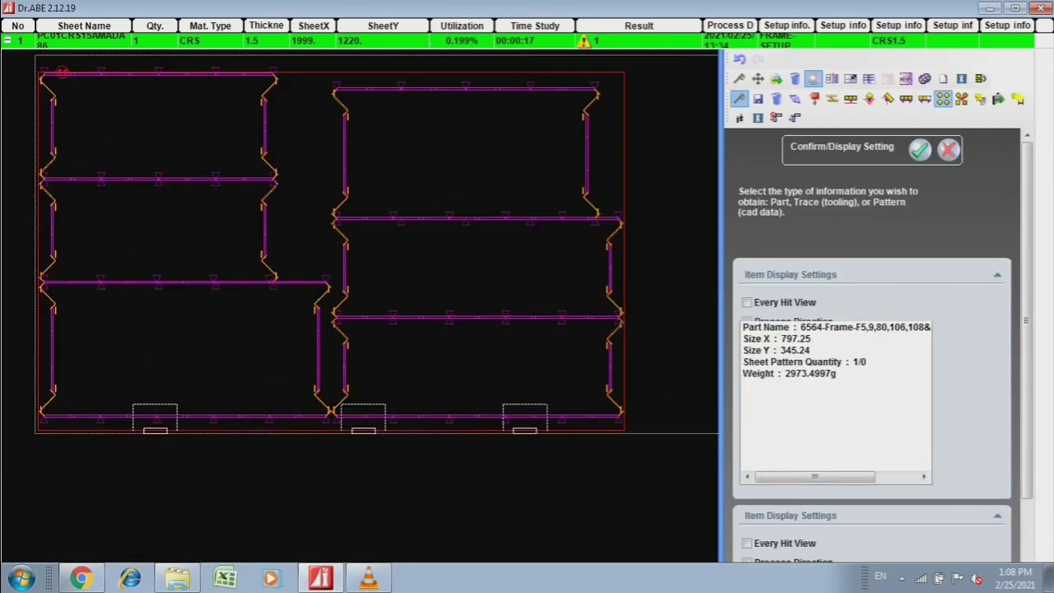
Trial-place the RECT-2224X253-H tool along a zigzag corner, undo it, and return to Direct Assignment.
key(Escape)
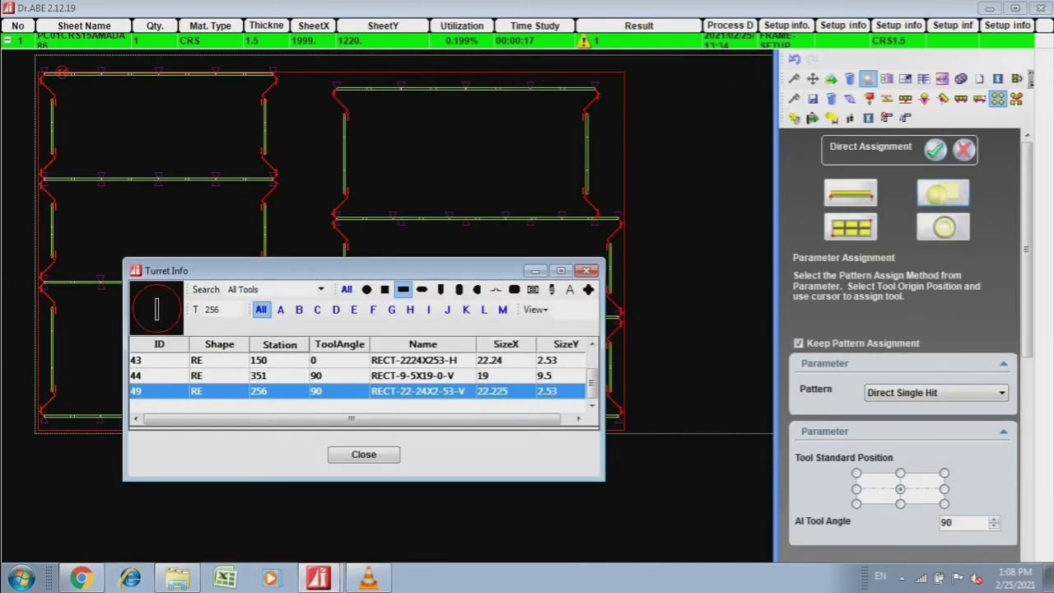
click(247, 360)
click(905, 99)
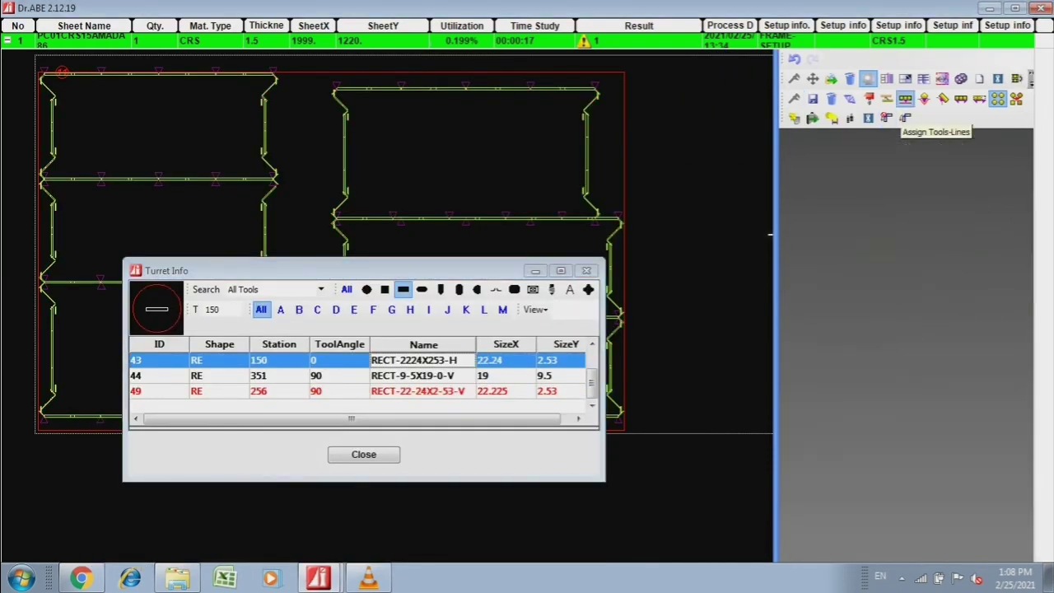
scroll(709, 356, up, 3)
scroll(709, 356, up, 3)
scroll(709, 355, up, 2)
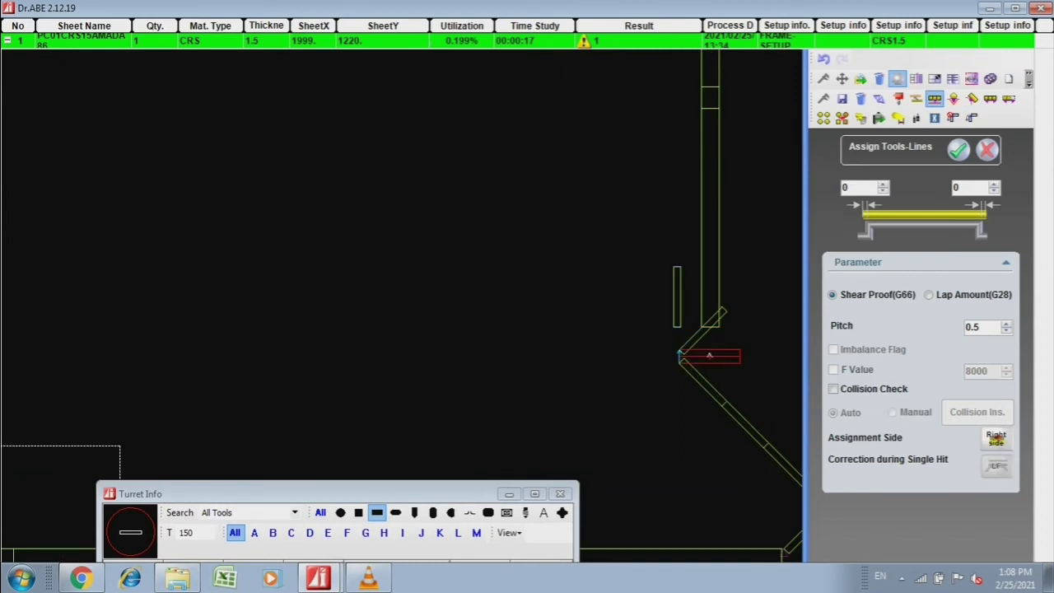
scroll(709, 355, down, 3)
scroll(642, 318, up, 2)
scroll(641, 318, up, 2)
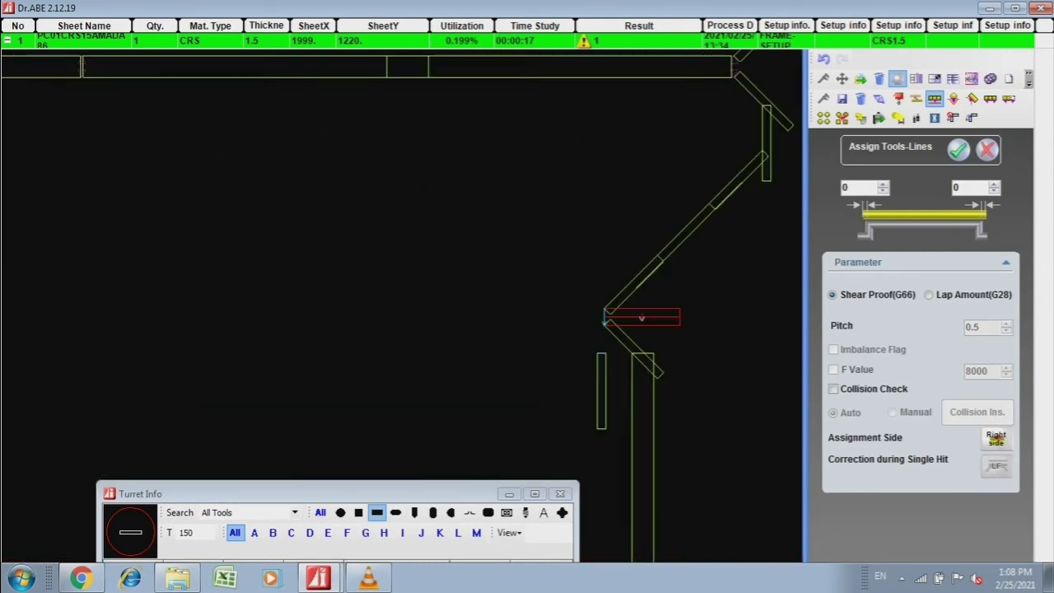
click(641, 318)
click(823, 59)
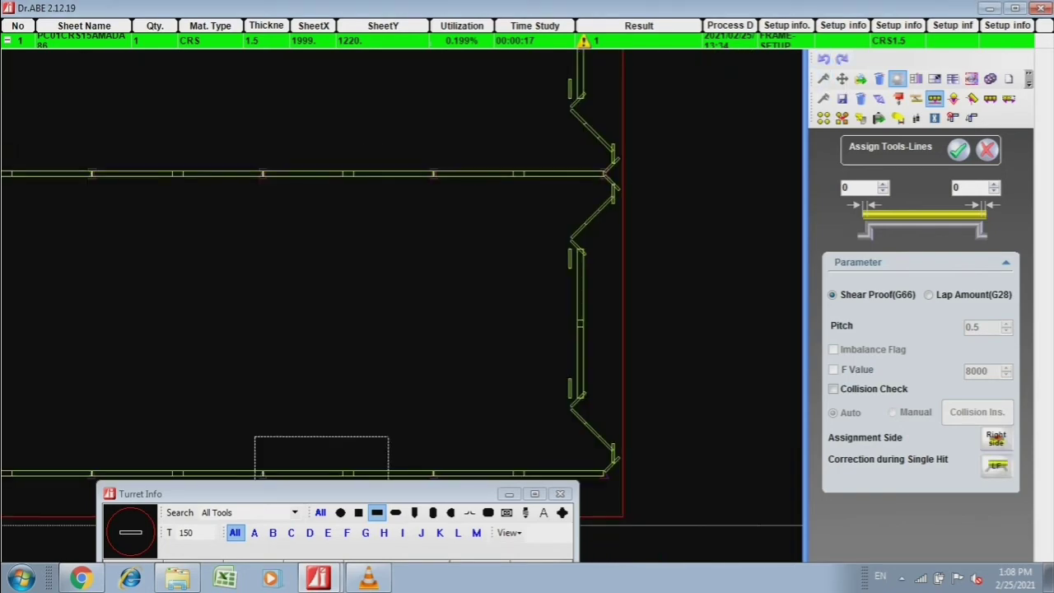
click(824, 118)
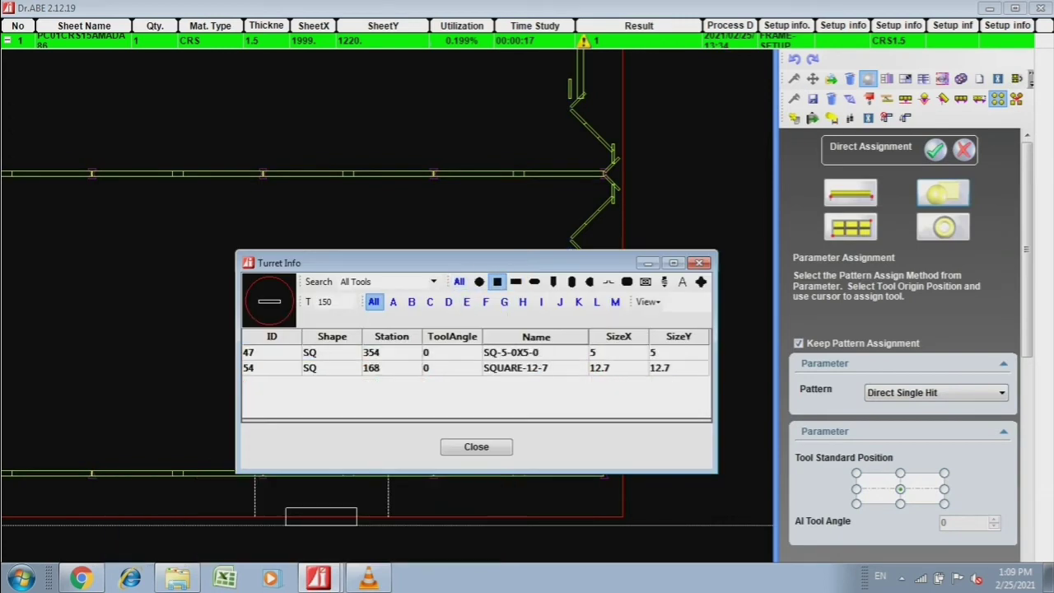
Switch to the Assign Tools-Lines assignment mode.
click(886, 98)
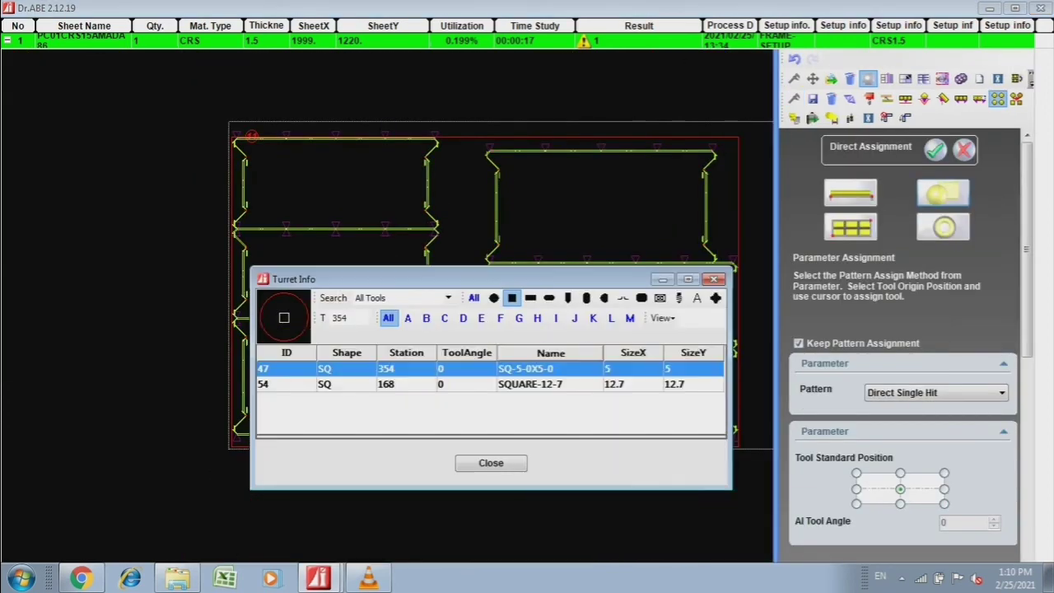
Filter Turret Info to rectangular tools and select RECT-22-24X2-53-V from station 256.
click(474, 297)
click(530, 297)
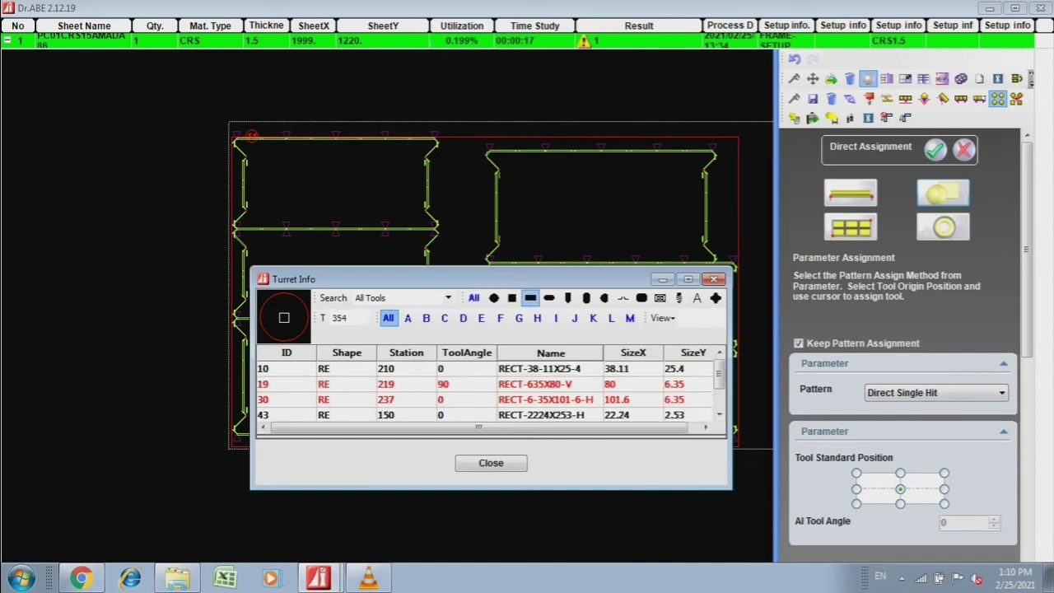
scroll(486, 391, down, 1)
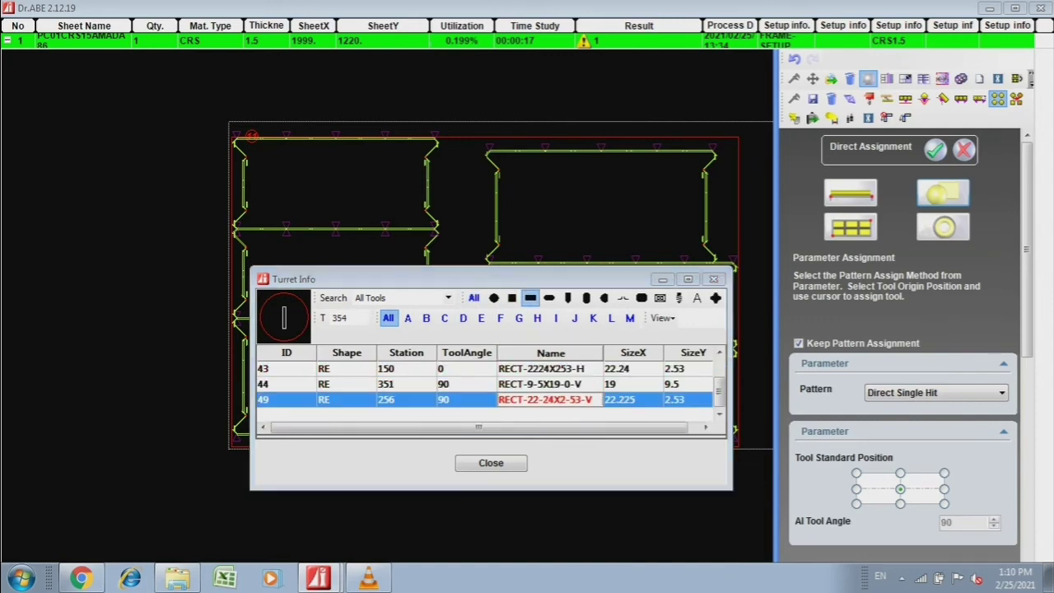
click(543, 399)
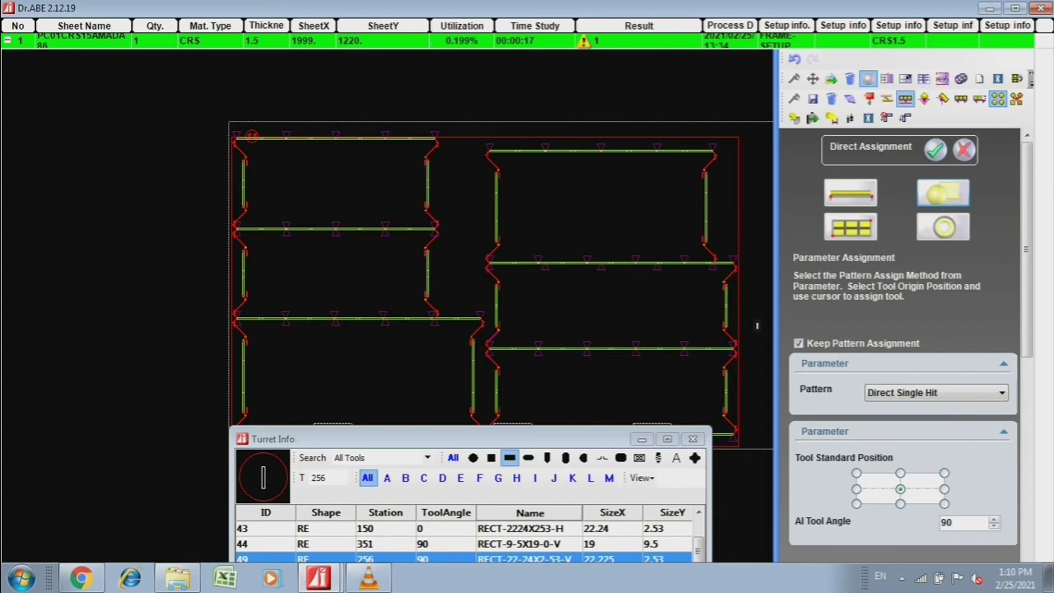
Assign RECT-22-24X2-53-V to a vertical edge of the frame part.
scroll(756, 325, up, 3)
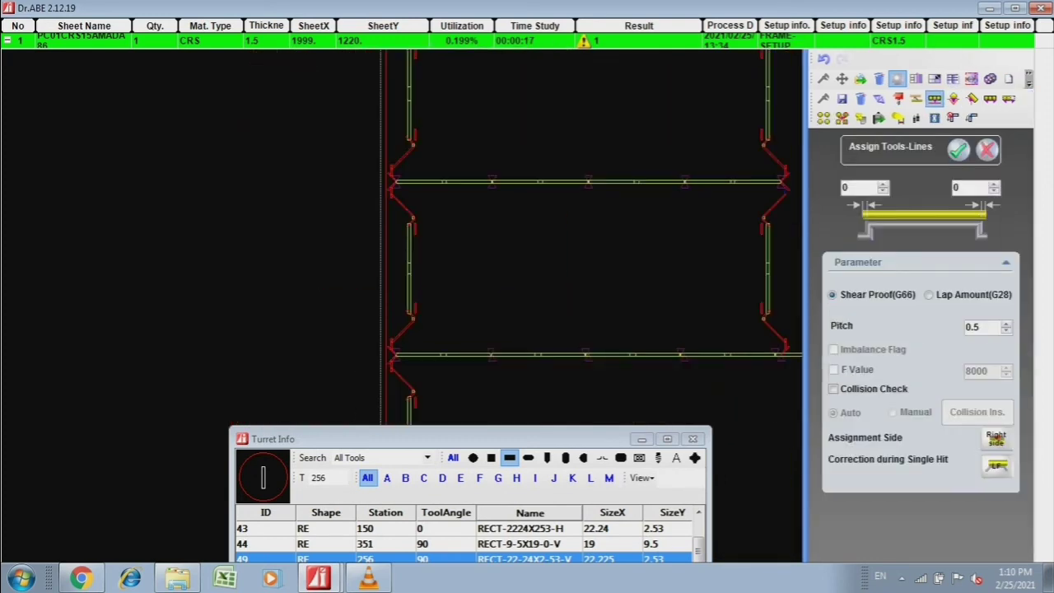
scroll(418, 211, up, 2)
scroll(576, 239, down, 2)
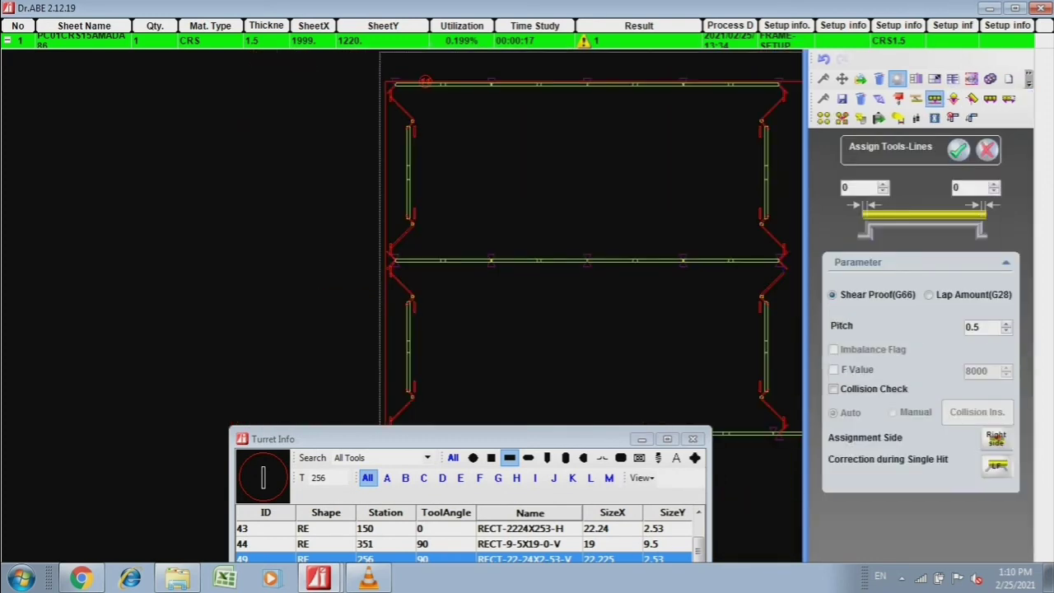
scroll(577, 239, down, 2)
scroll(564, 350, up, 2)
scroll(564, 350, up, 1)
scroll(564, 350, up, 1)
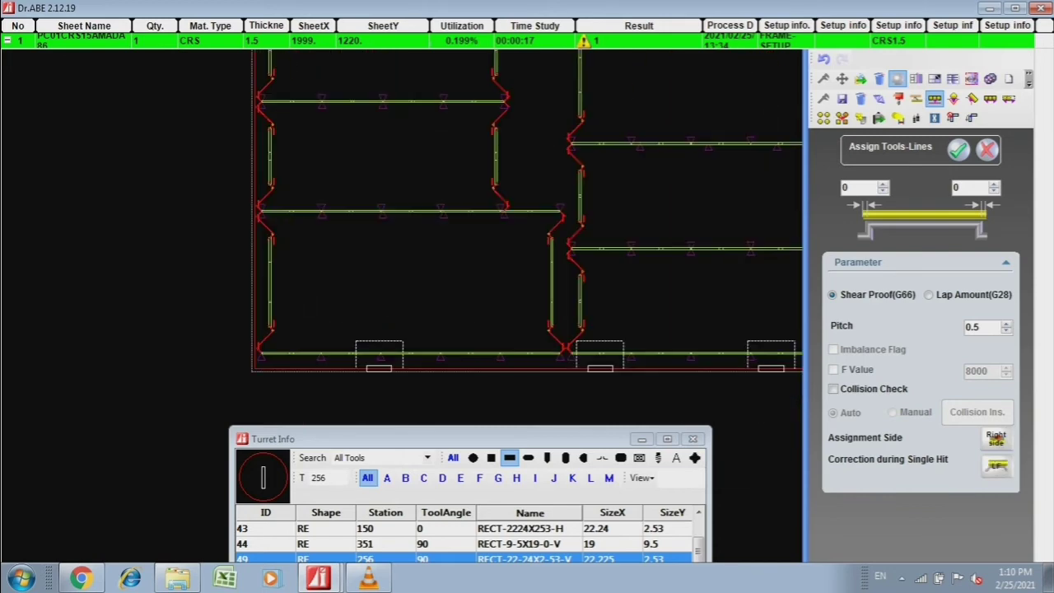
scroll(564, 350, up, 1)
scroll(564, 350, up, 1)
scroll(564, 350, down, 1)
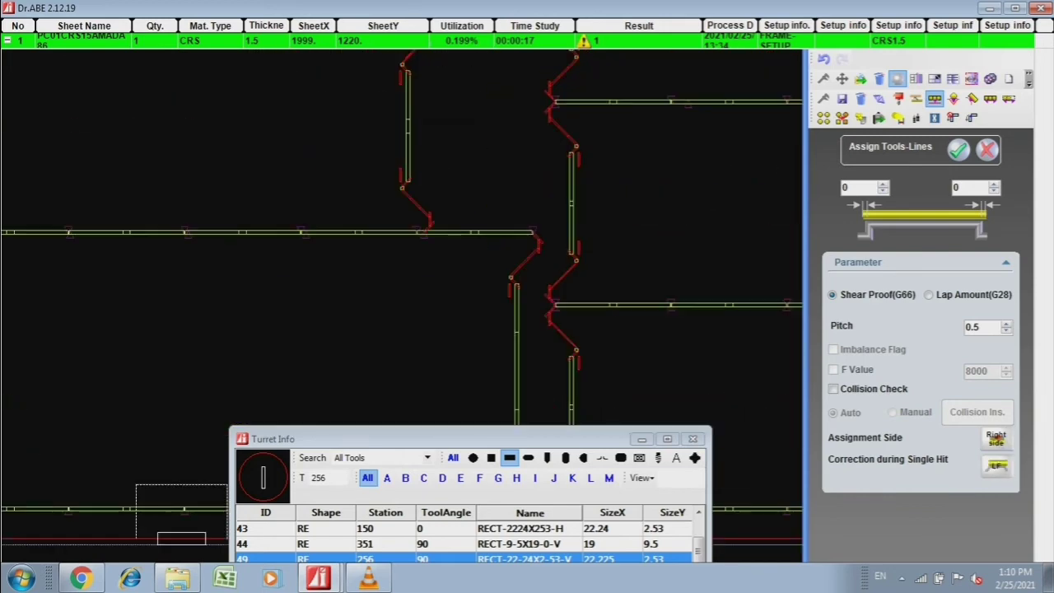
scroll(564, 349, down, 1)
scroll(564, 350, up, 1)
scroll(564, 350, down, 1)
scroll(564, 350, up, 1)
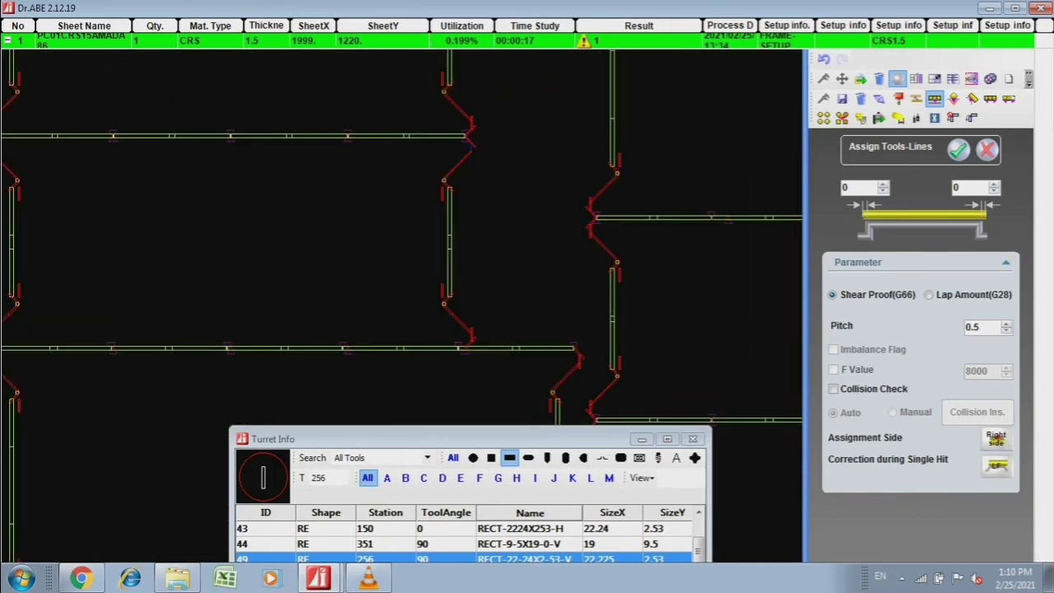
scroll(424, 305, down, 2)
scroll(424, 305, up, 2)
scroll(424, 304, up, 1)
scroll(424, 305, up, 1)
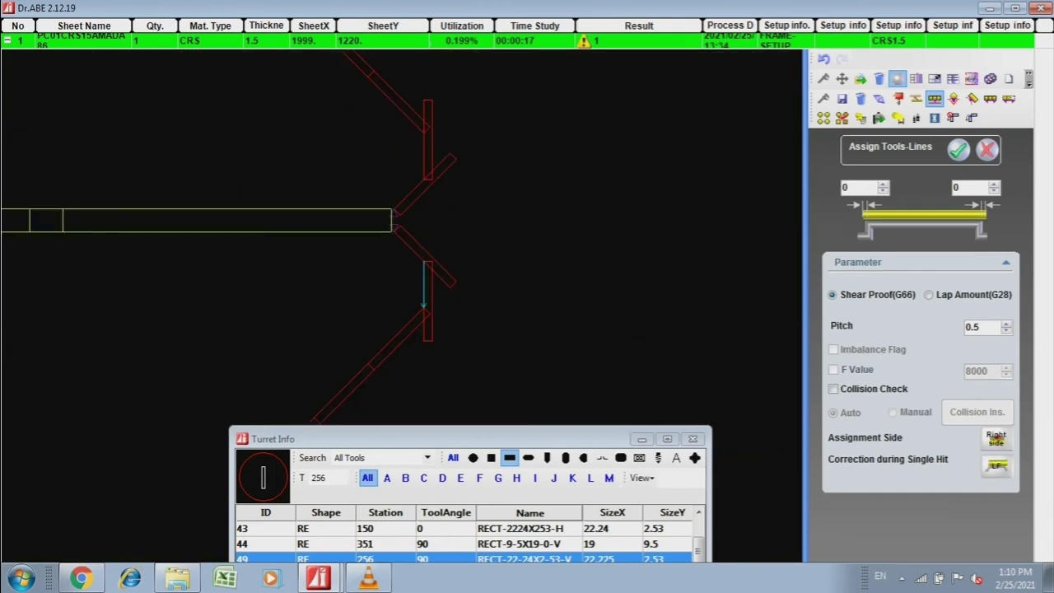
click(424, 305)
Inspect the lower frame junctions, then display the part's 797.25 × 345.24 size and 2973.4997 g weight.
scroll(424, 304, down, 1)
scroll(492, 403, down, 1)
scroll(492, 404, up, 1)
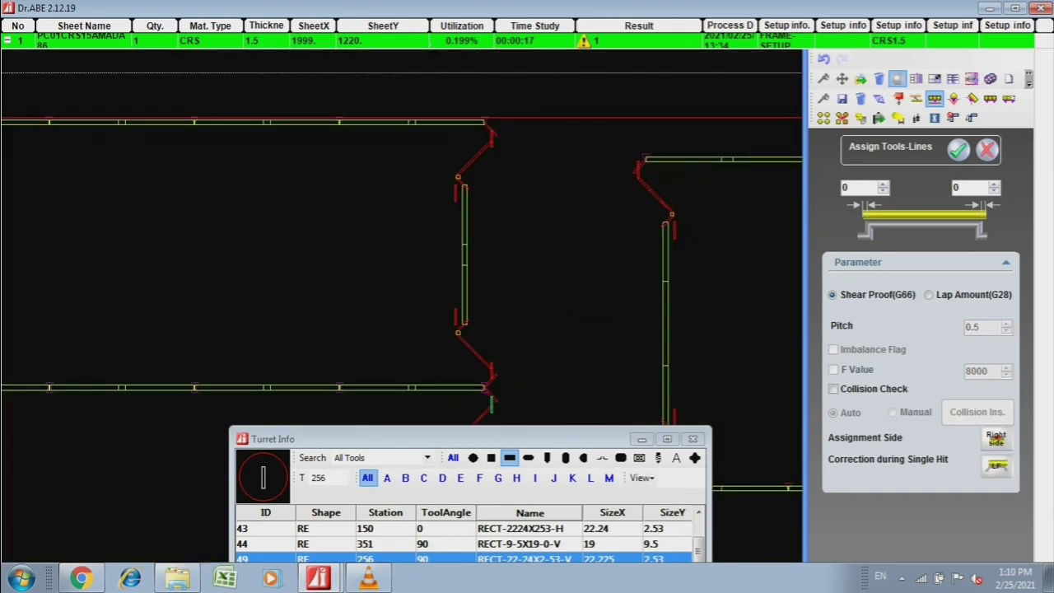
scroll(441, 209, down, 1)
scroll(445, 280, down, 1)
scroll(445, 280, up, 2)
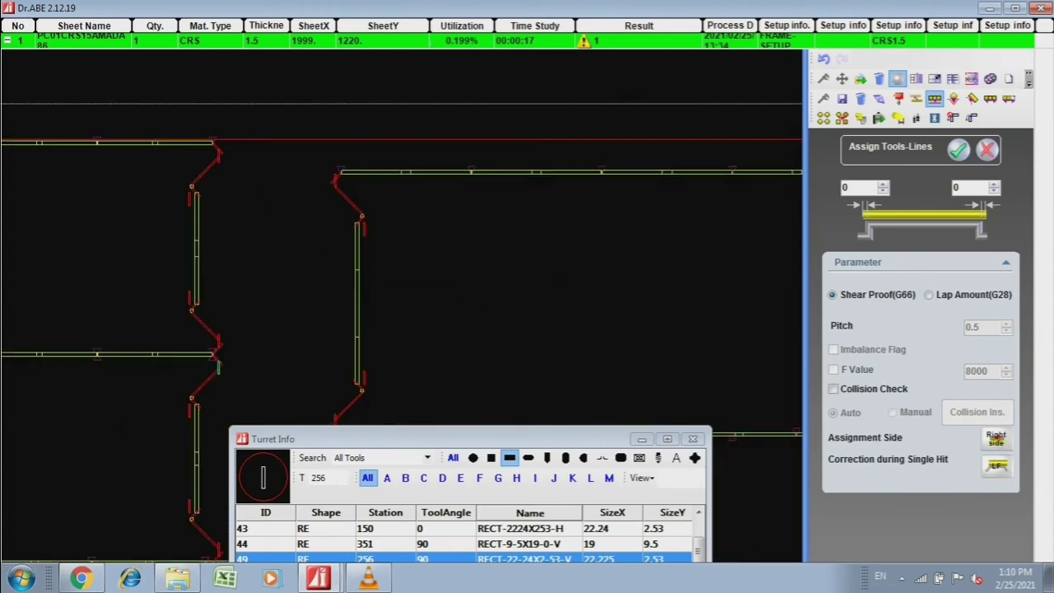
scroll(444, 280, down, 1)
scroll(445, 280, up, 1)
scroll(445, 280, up, 1)
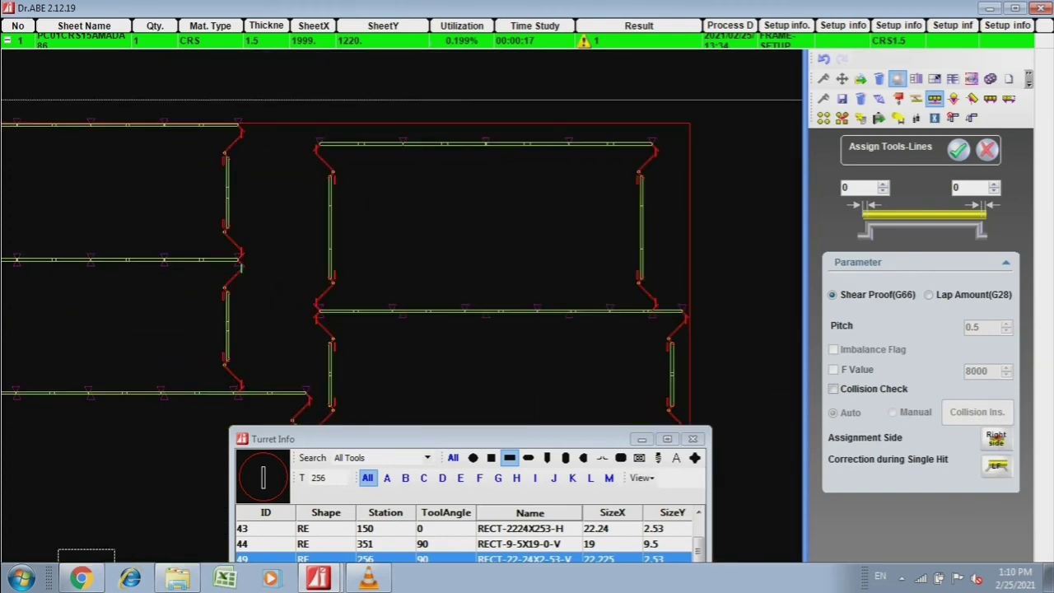
scroll(445, 280, up, 1)
scroll(445, 280, down, 1)
scroll(445, 280, down, 2)
scroll(445, 280, up, 3)
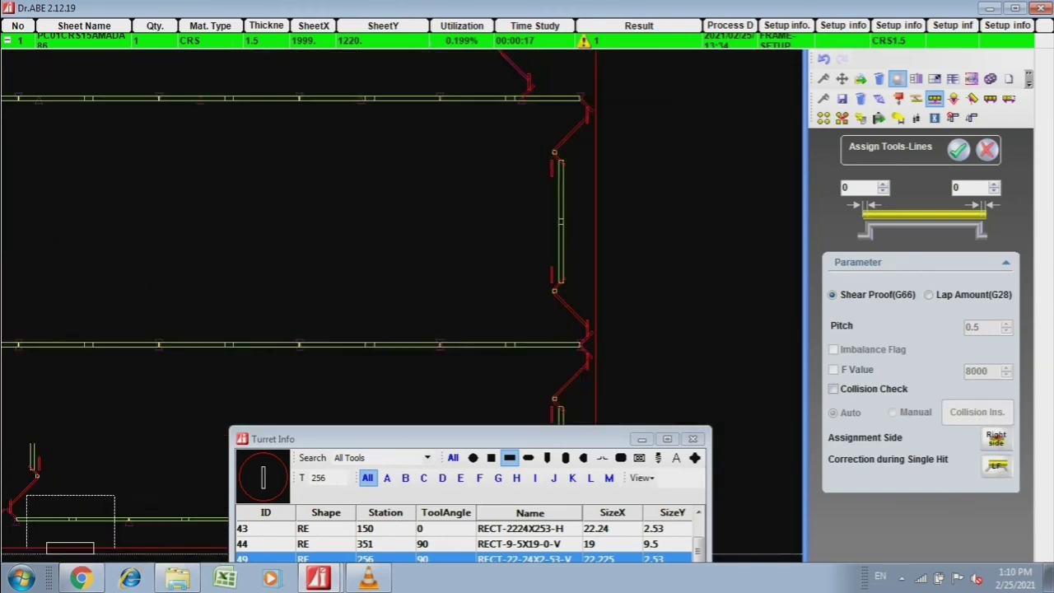
scroll(445, 280, down, 1)
scroll(444, 280, up, 1)
scroll(445, 280, down, 1)
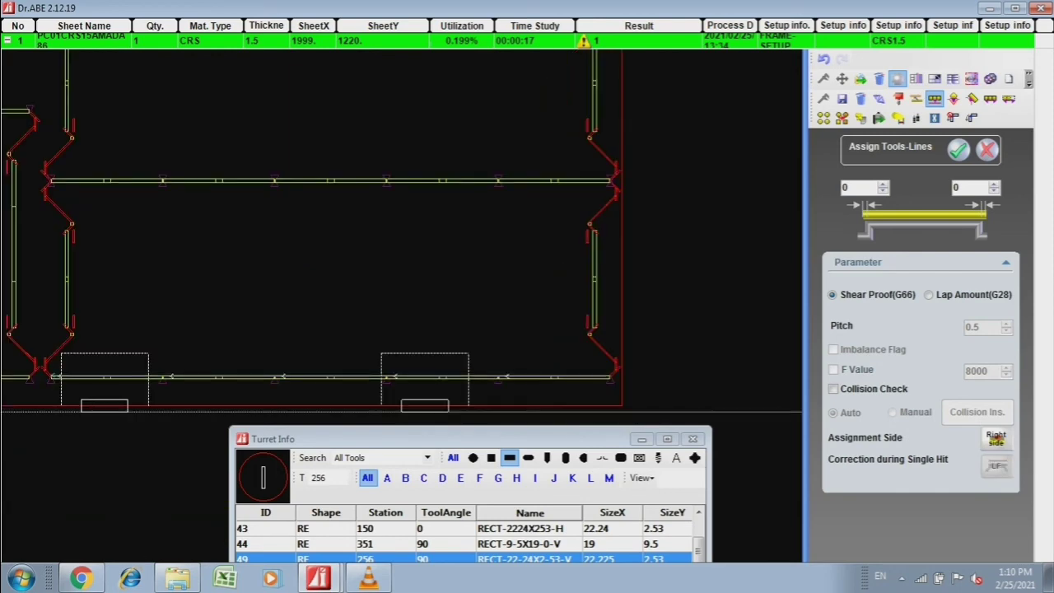
scroll(444, 280, up, 1)
scroll(444, 280, down, 1)
scroll(445, 280, up, 1)
middle_drag(444, 280, 712, 362)
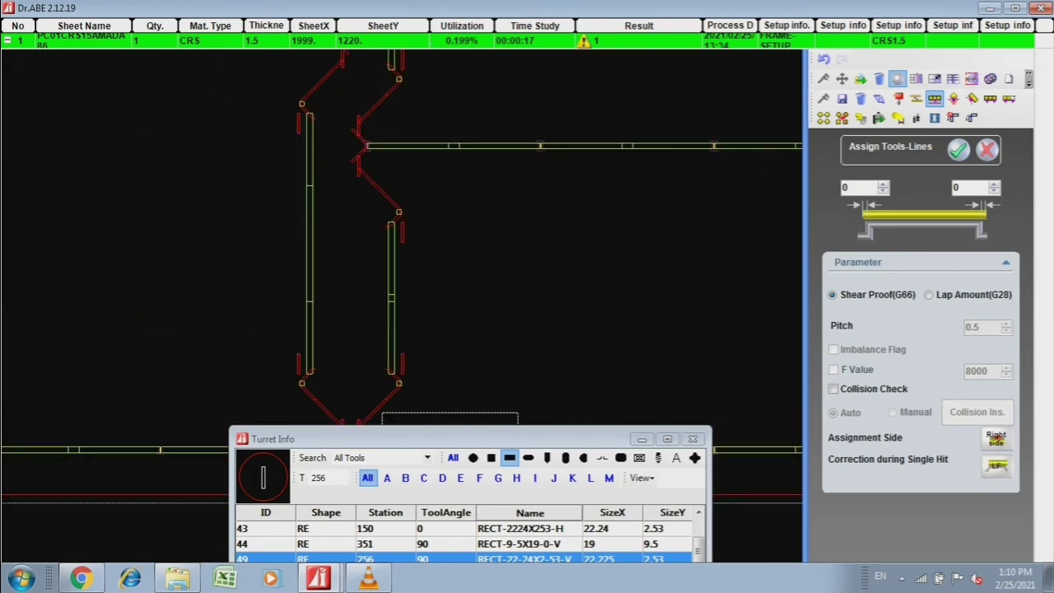
scroll(444, 280, down, 2)
scroll(445, 279, up, 1)
scroll(444, 280, down, 1)
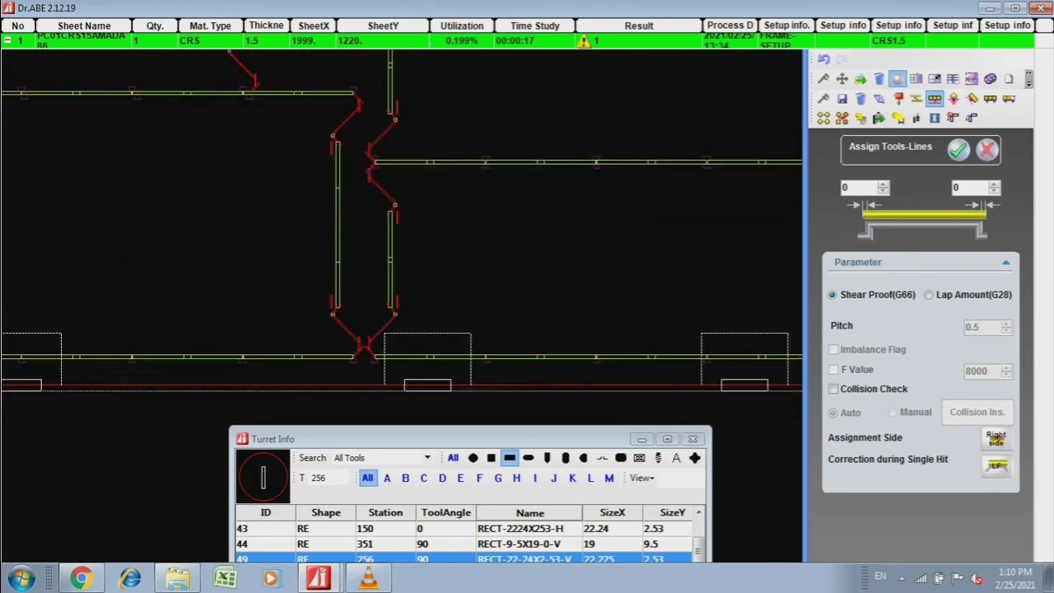
scroll(445, 280, up, 1)
click(823, 98)
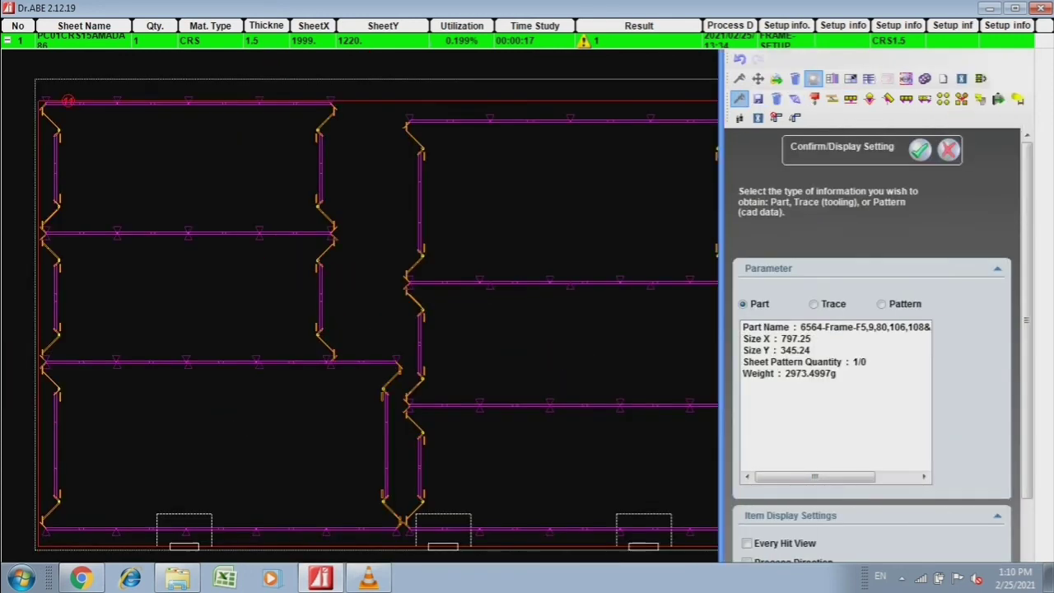
Review the micro-joint tabs at every frame junction in Add/Edit Tab, then finish tab editing.
click(794, 98)
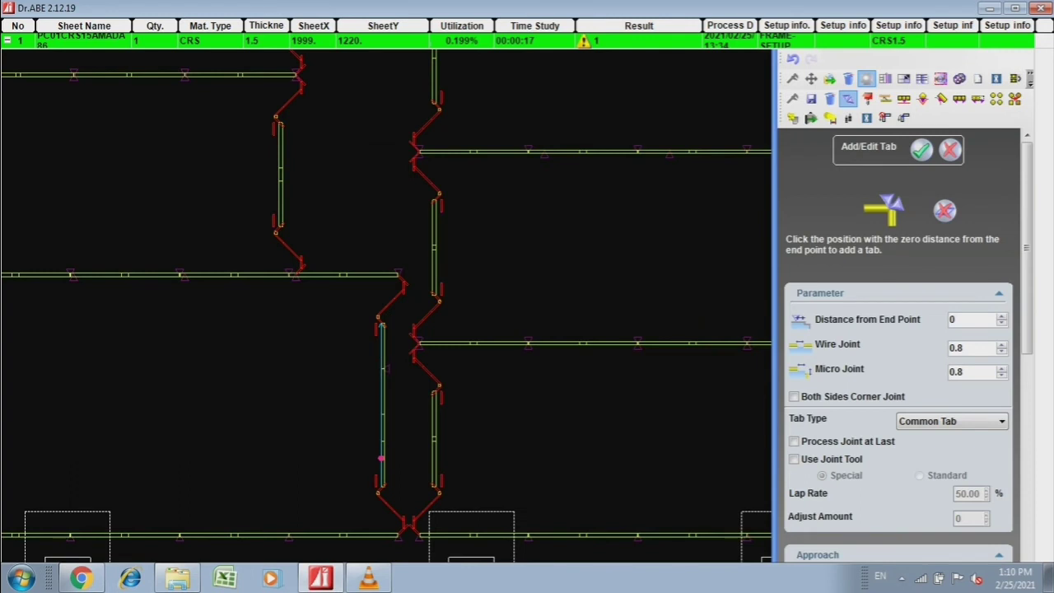
scroll(387, 305, down, 2)
scroll(387, 305, up, 3)
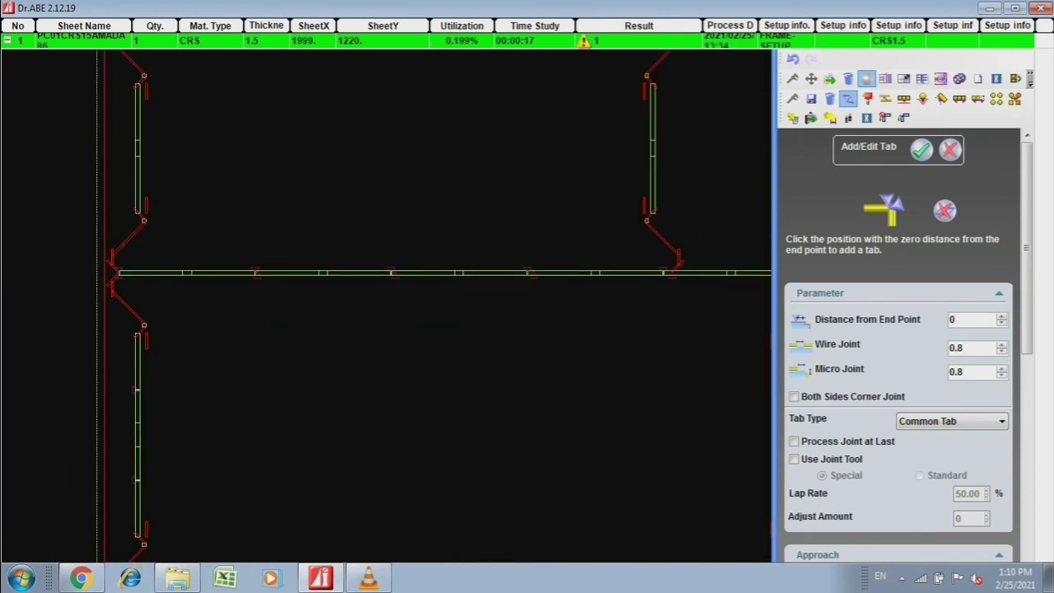
scroll(297, 307, down, 2)
scroll(297, 340, up, 1)
scroll(295, 334, up, 2)
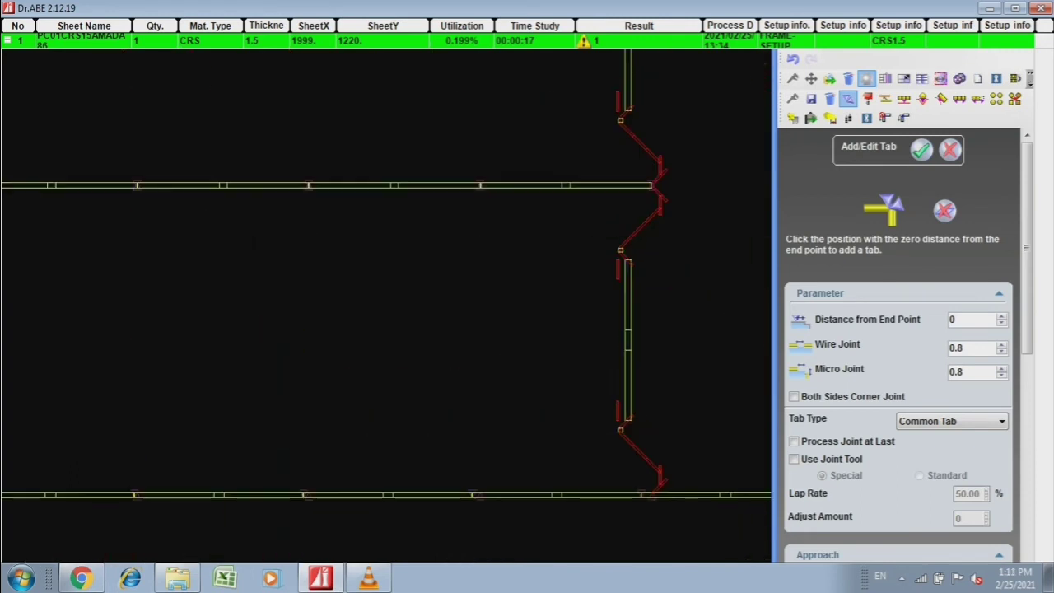
scroll(646, 379, down, 2)
scroll(646, 379, up, 1)
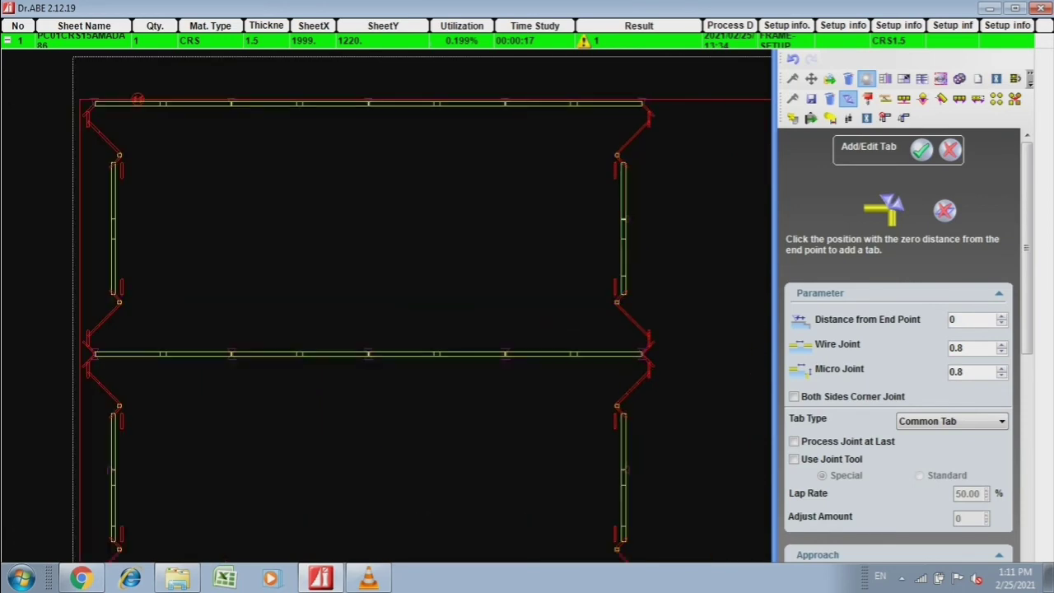
scroll(115, 208, down, 1)
scroll(453, 255, up, 1)
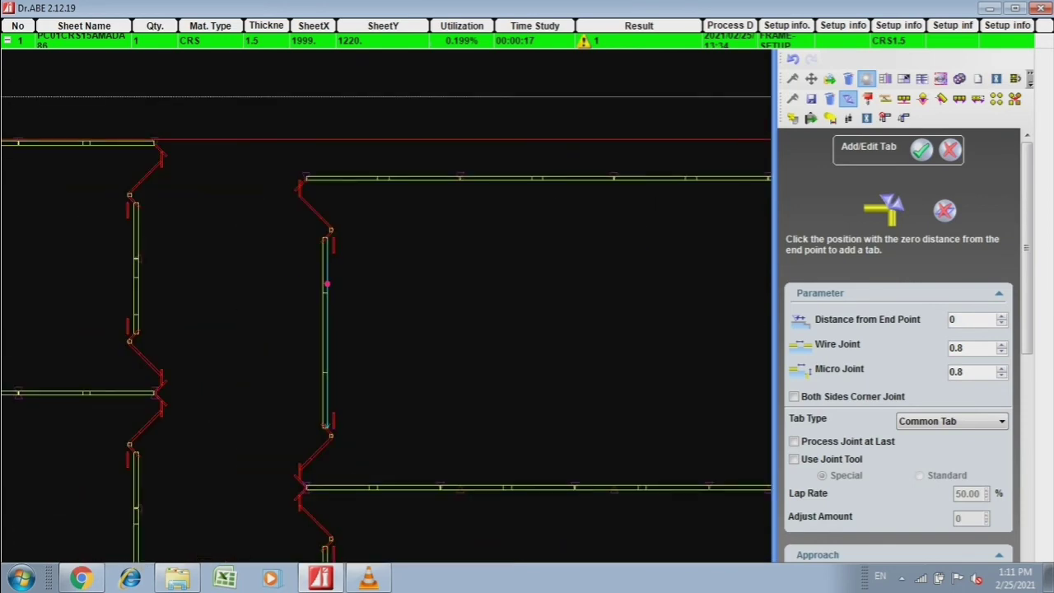
scroll(387, 346, down, 1)
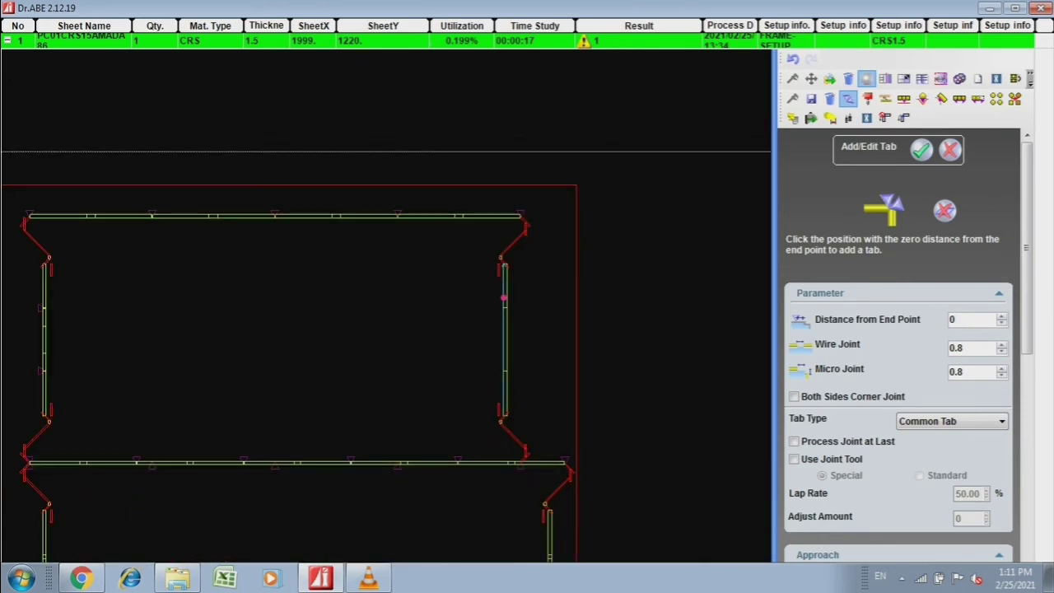
scroll(503, 389, down, 1)
scroll(503, 389, up, 1)
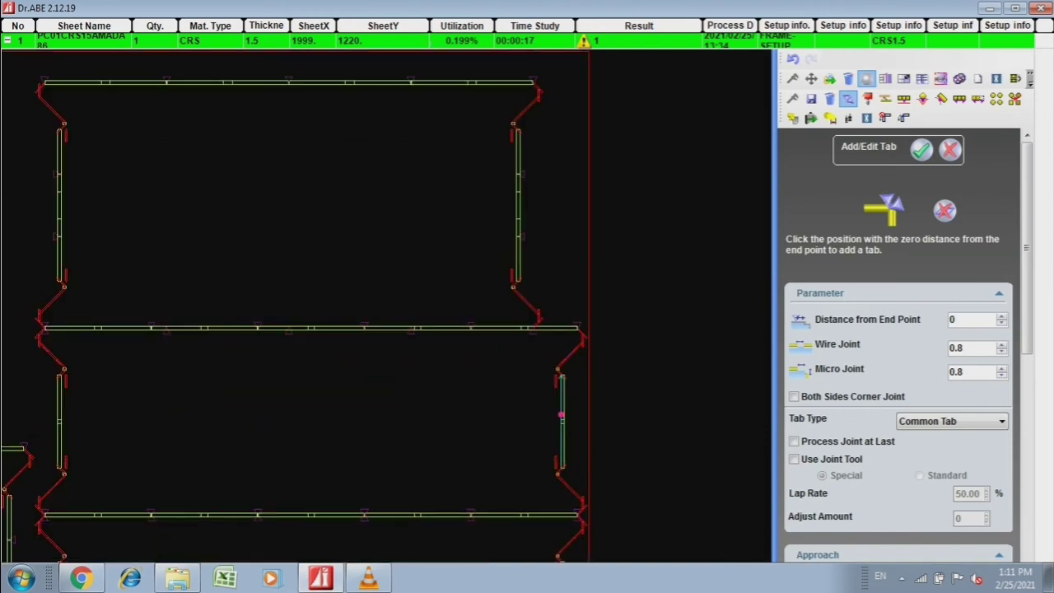
scroll(561, 414, down, 2)
scroll(411, 361, up, 1)
scroll(406, 327, up, 3)
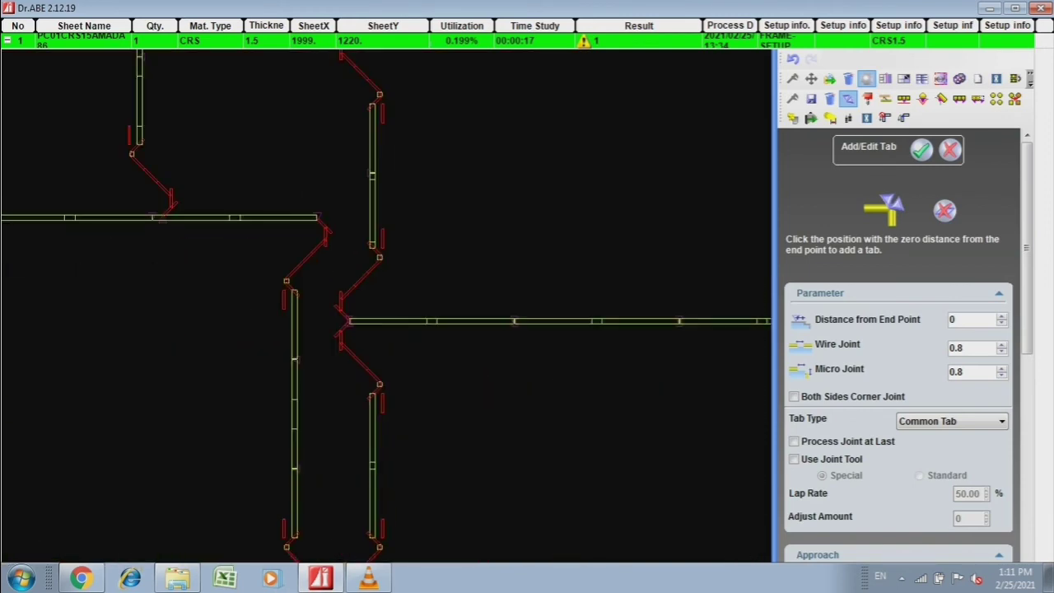
scroll(375, 449, down, 3)
scroll(375, 450, up, 1)
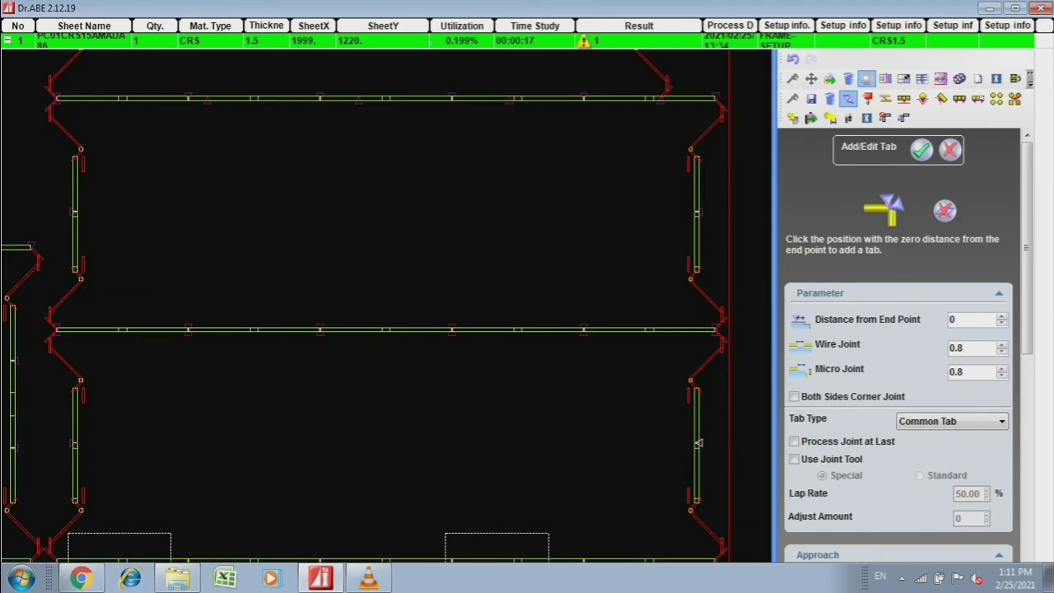
scroll(698, 443, down, 2)
scroll(593, 304, down, 1)
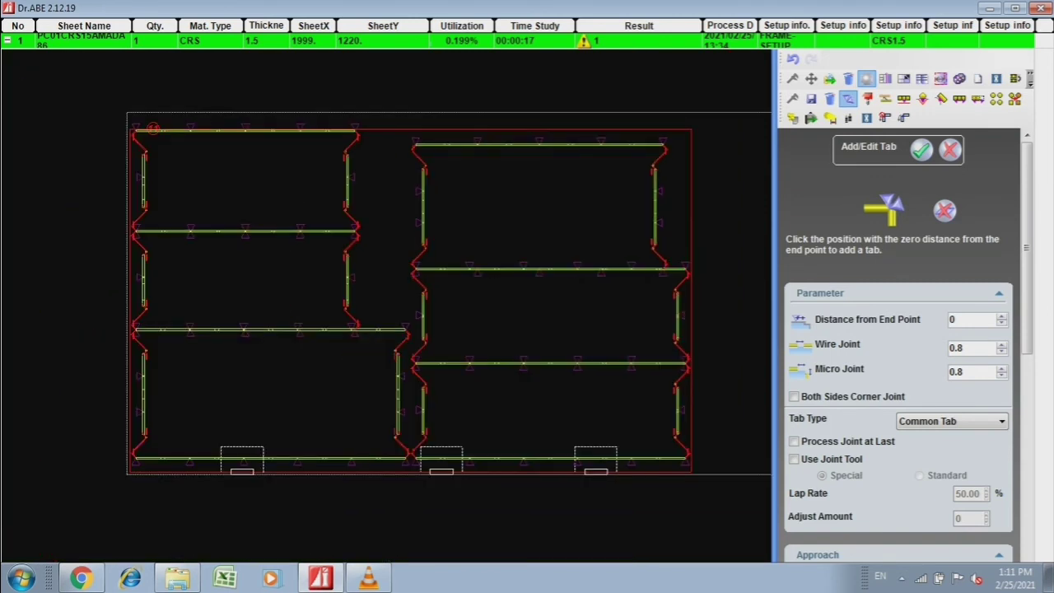
scroll(283, 135, up, 3)
scroll(387, 305, down, 3)
scroll(898, 411, down, 2)
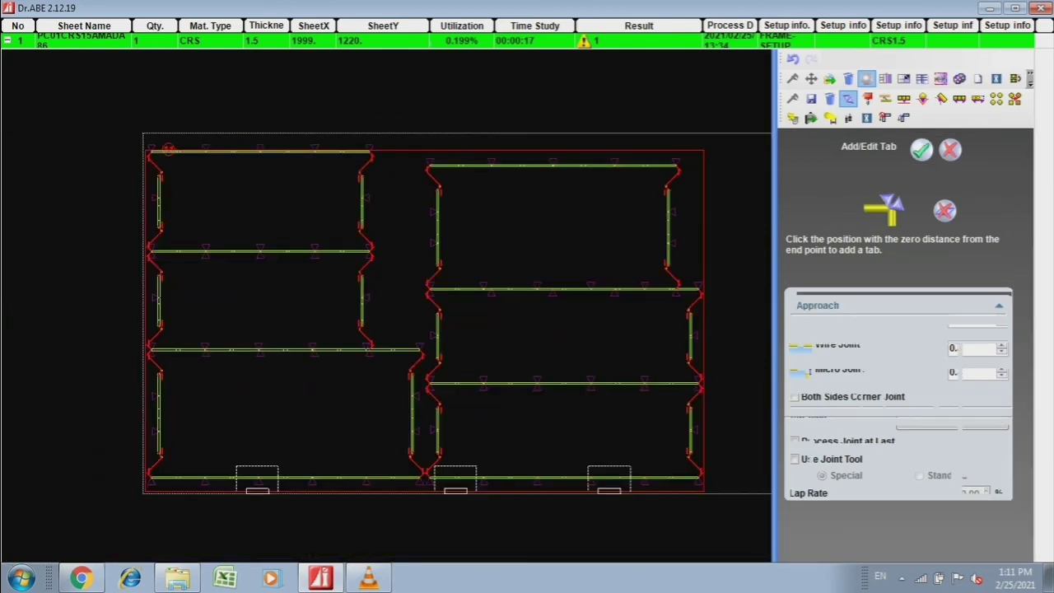
click(792, 98)
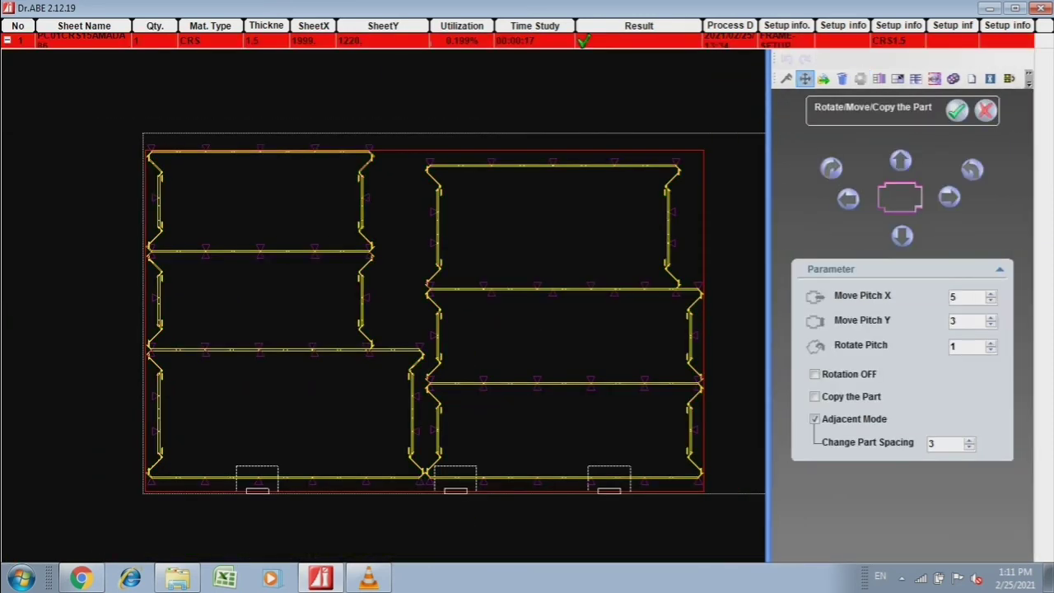
click(933, 78)
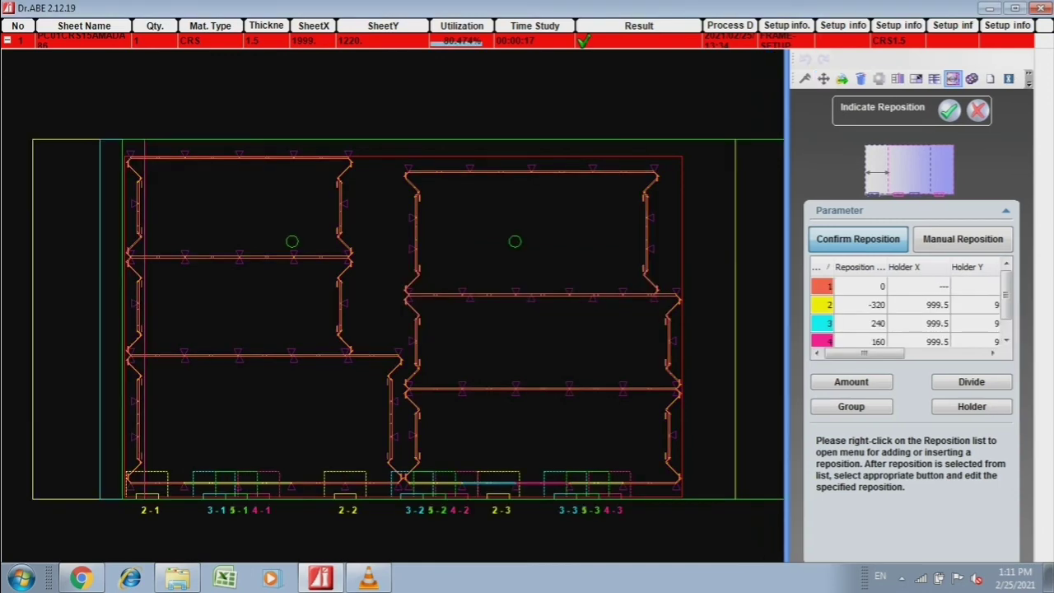
Place the holders for repositions 2 and 3 near mid-sheet.
click(937, 305)
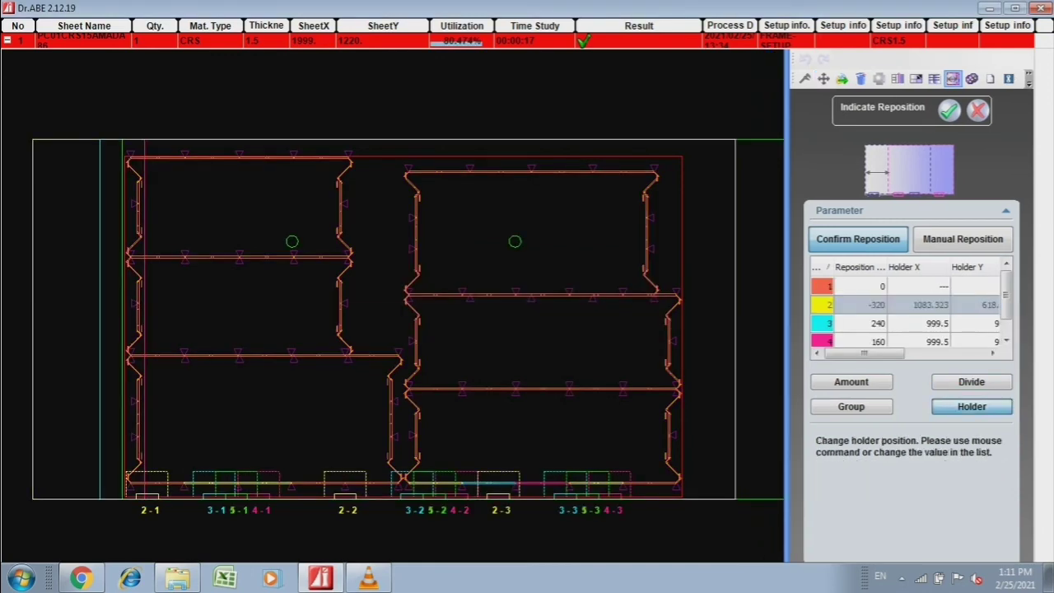
click(399, 278)
click(930, 323)
click(972, 406)
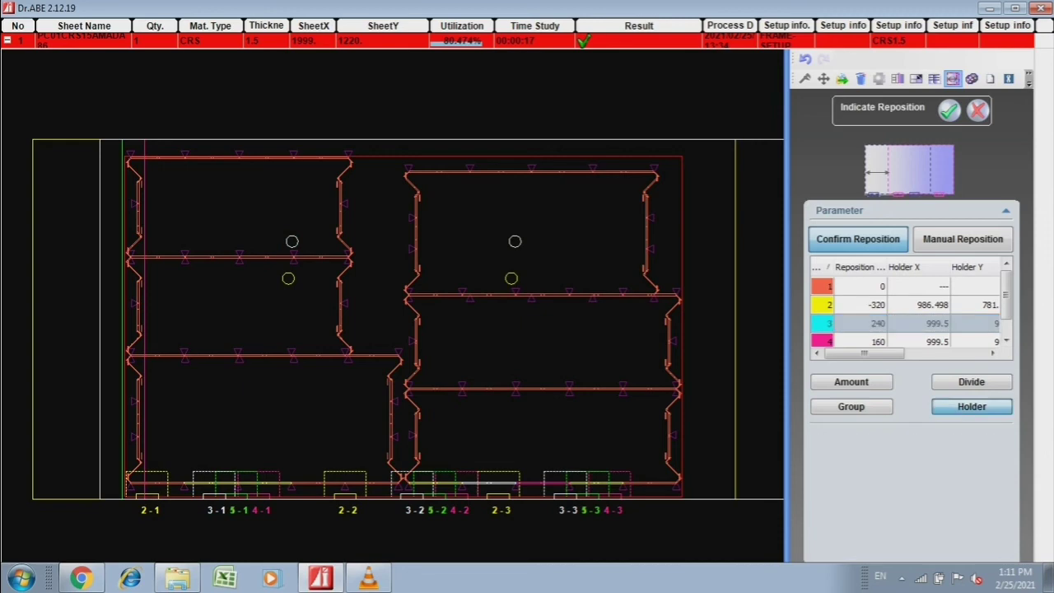
click(401, 279)
Place the holders for repositions 4 and 5 mid-sheet and confirm to regenerate the NC data.
click(930, 341)
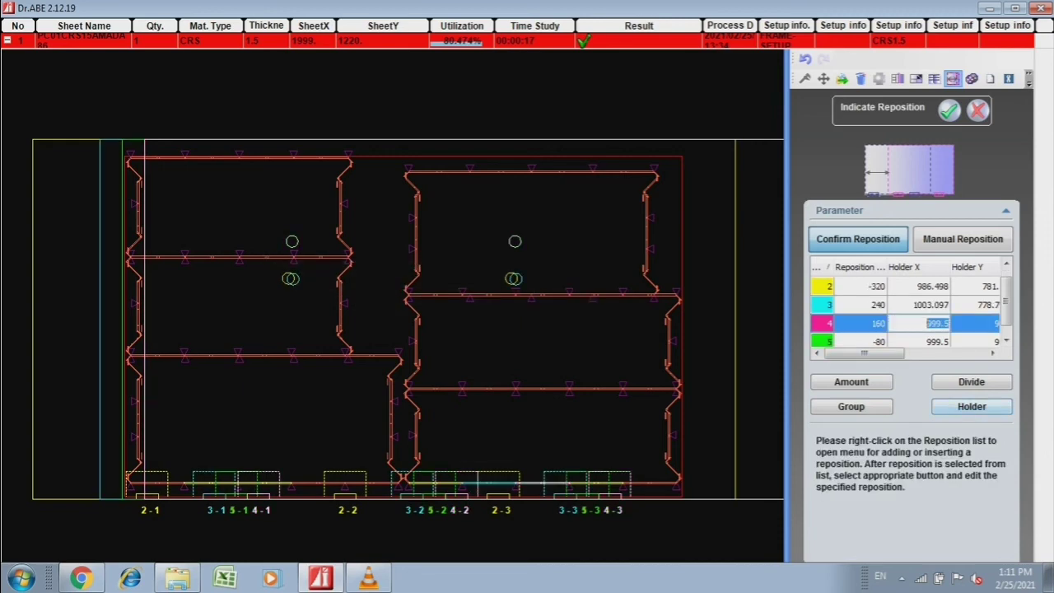
click(972, 406)
click(405, 277)
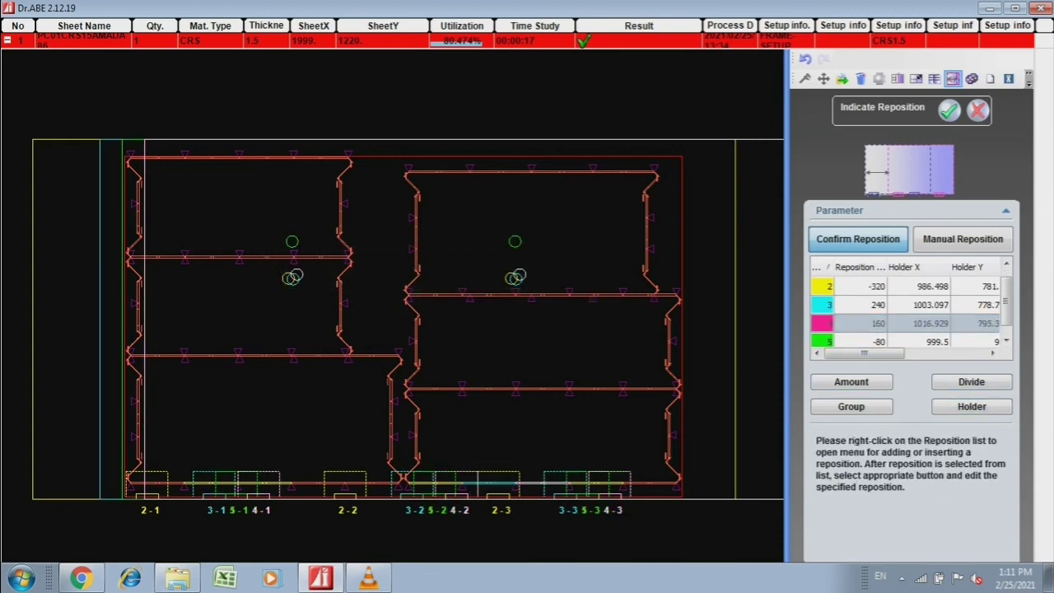
click(930, 341)
click(971, 406)
click(405, 278)
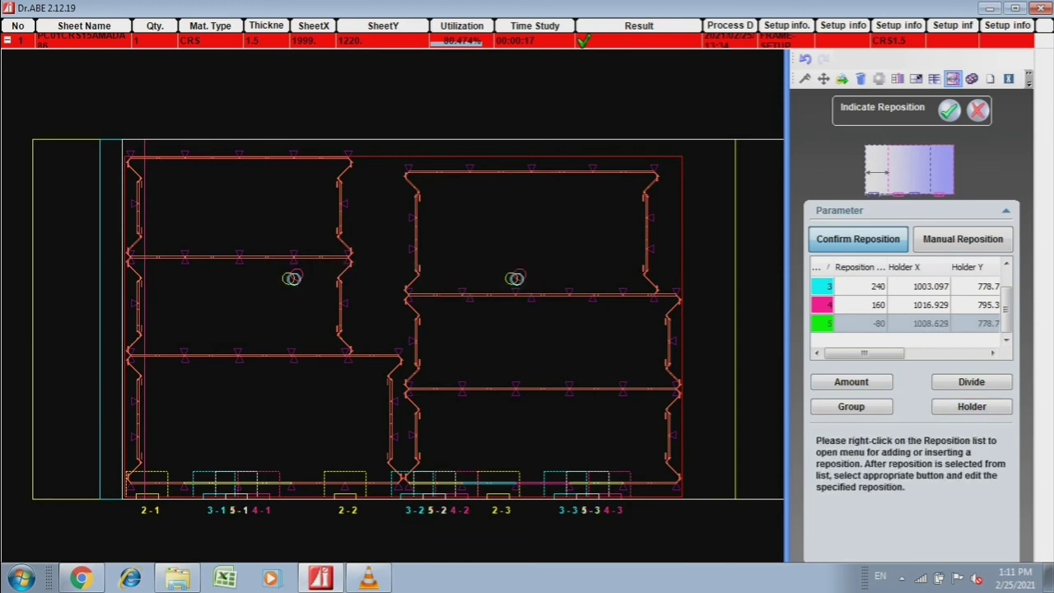
scroll(436, 461, up, 3)
scroll(412, 329, down, 3)
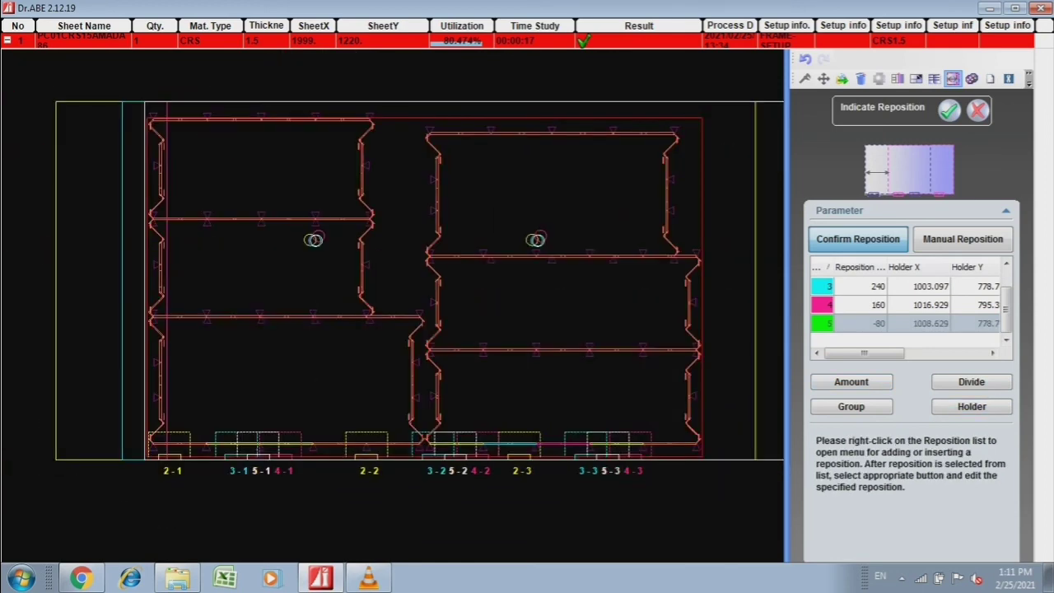
key(Return)
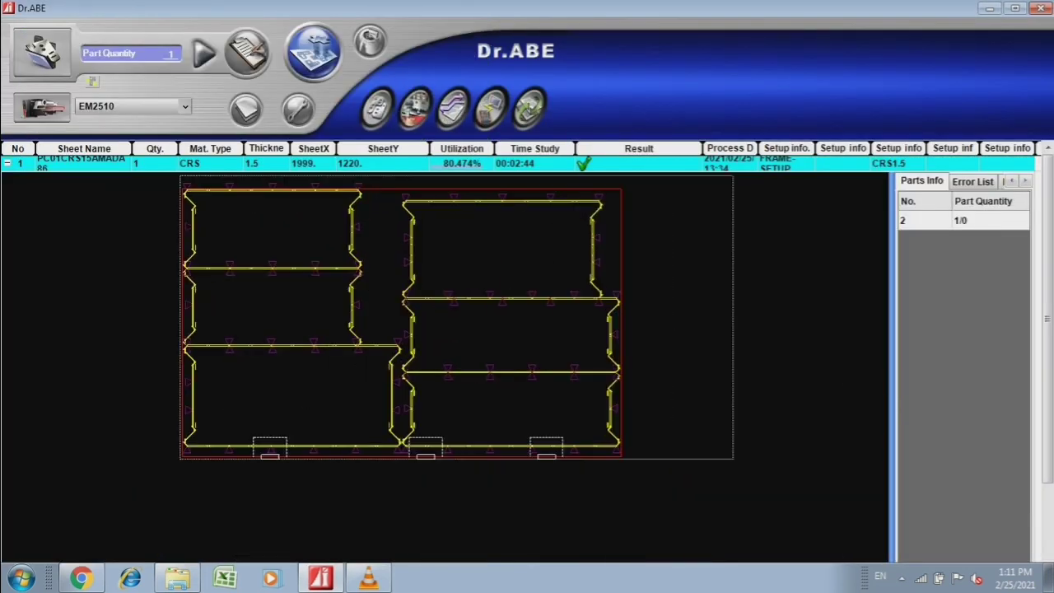
In Explorer's Accessories program folder, rename the AC-FD159 file.
click(177, 576)
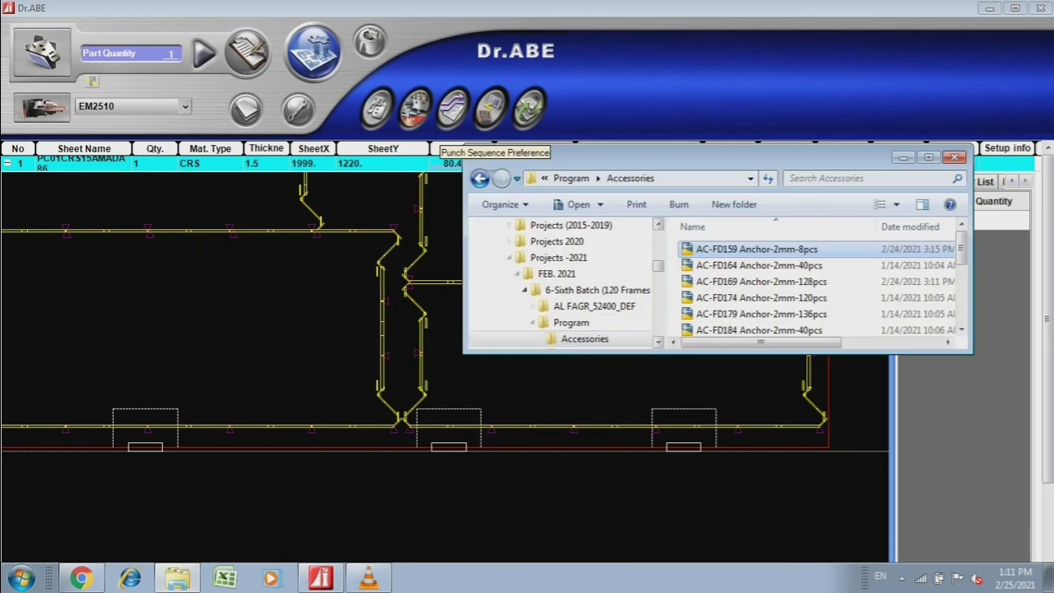
right_click(756, 248)
click(815, 530)
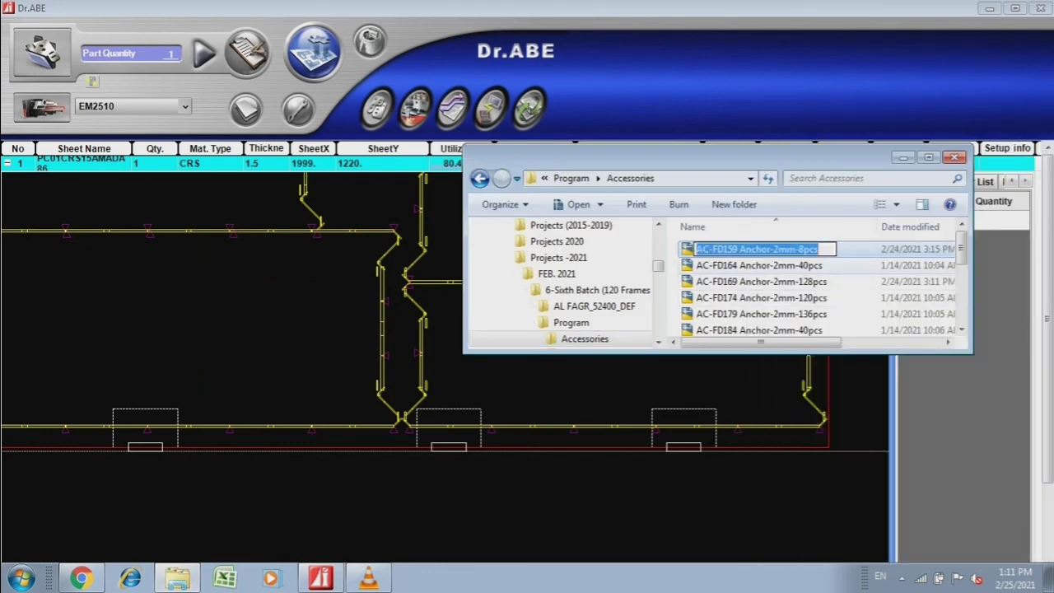
key(Return)
Re-edit the AC-FD159 file name, then bring up the Dr.ABE nesting view's actions menu.
right_click(825, 252)
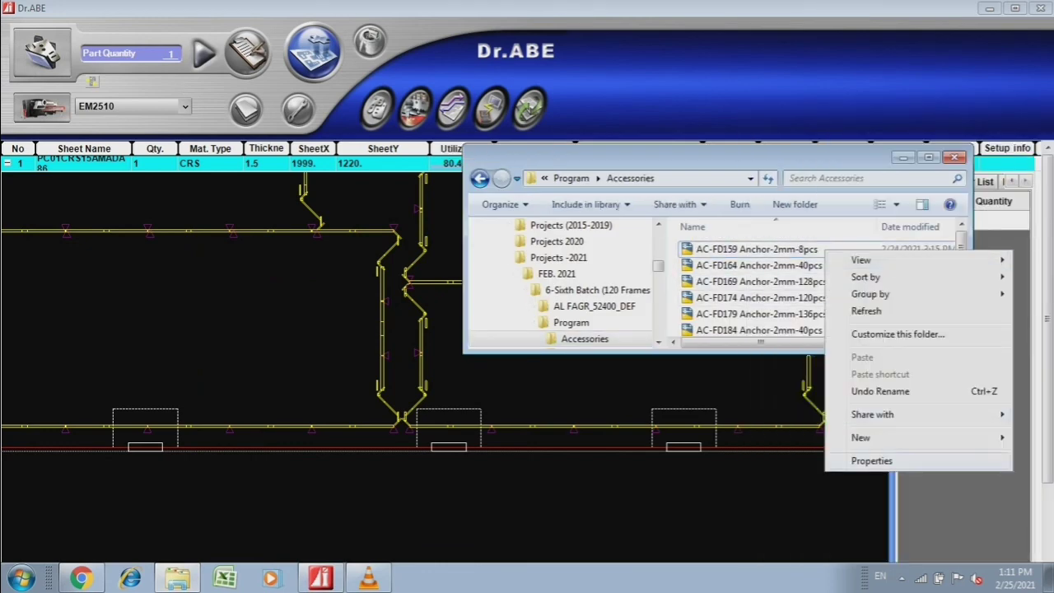
click(746, 249)
right_click(746, 248)
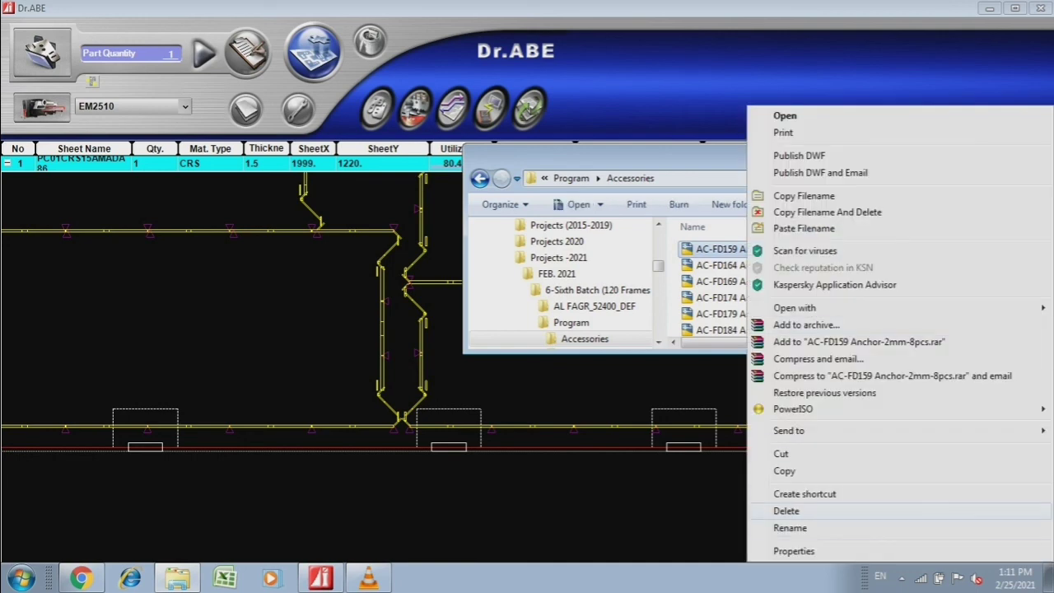
click(791, 528)
key(End)
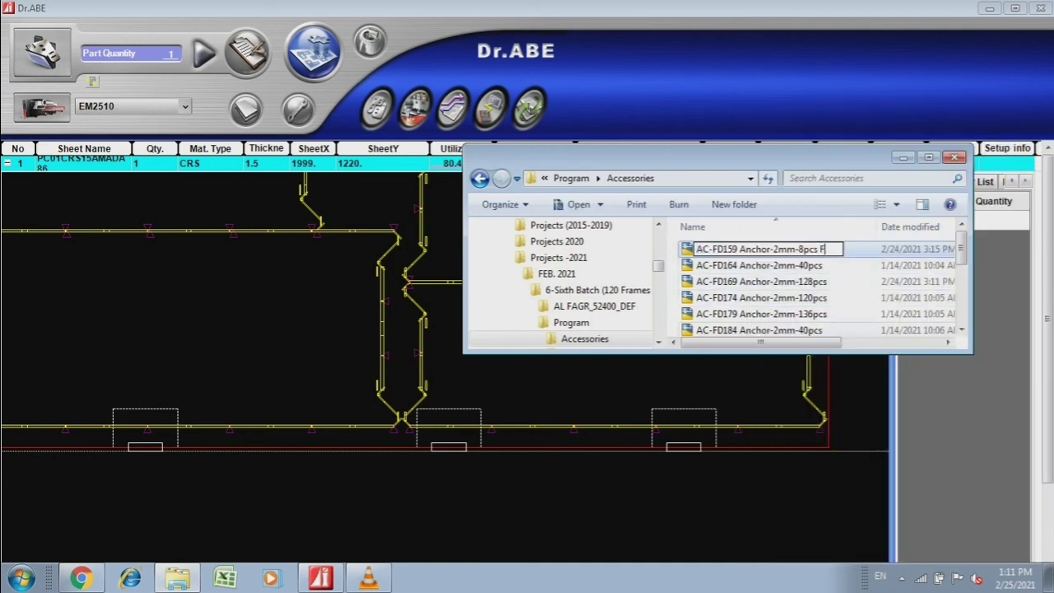
key(alt+Tab)
right_click(277, 296)
Save the NC data with O number 0001, browsing to 6-Sixth Batch > Program > Frame-1.5mm.
click(342, 312)
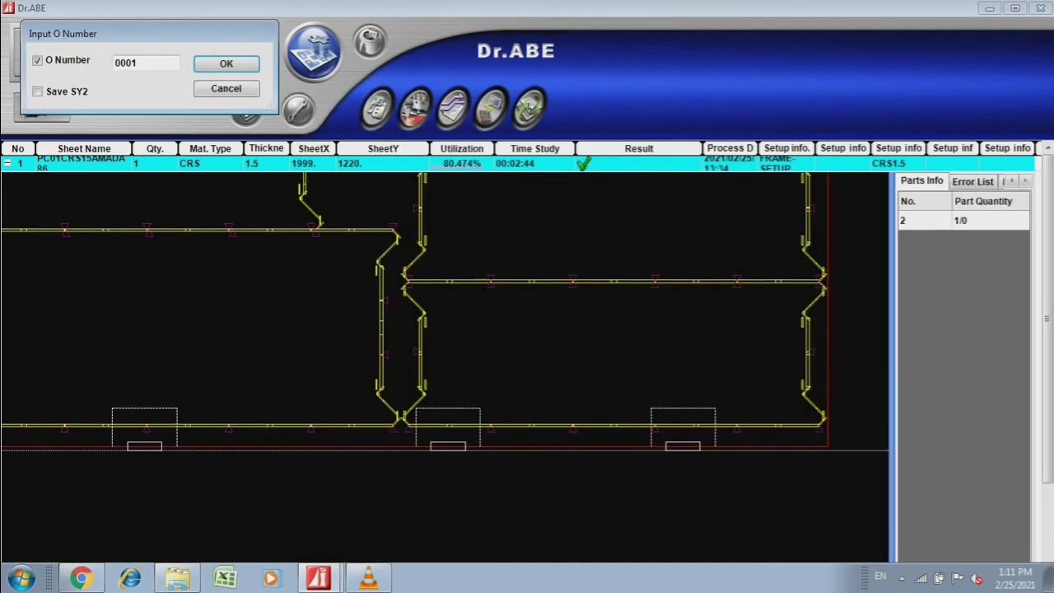
key(Return)
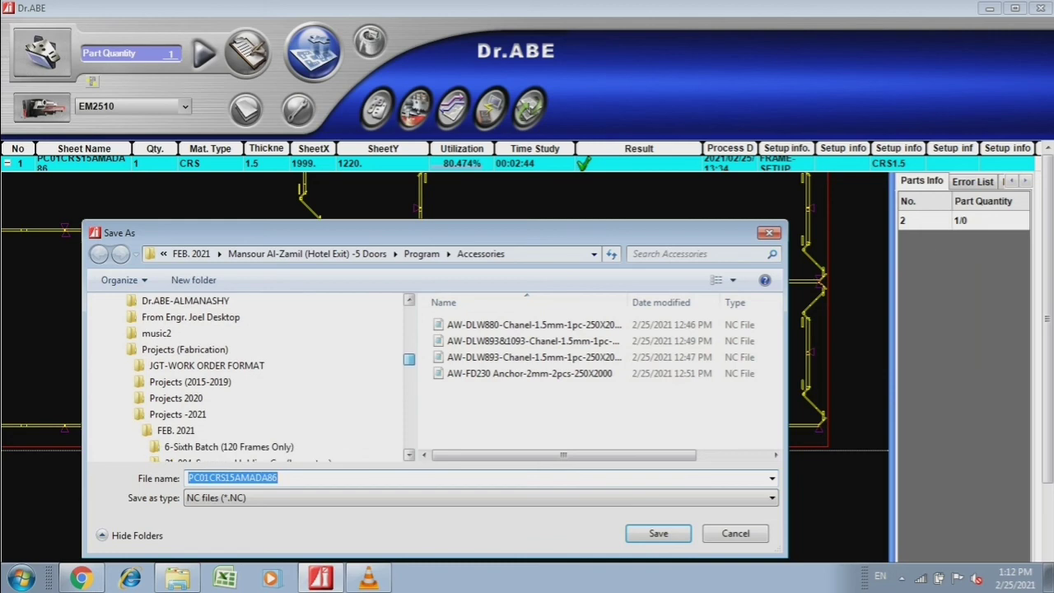
click(228, 446)
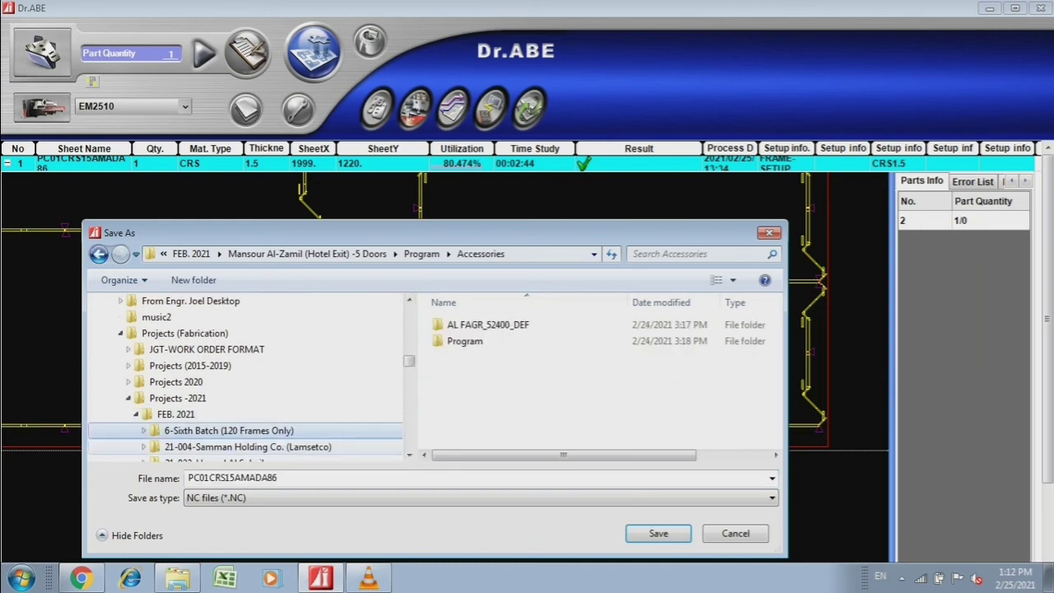
click(464, 341)
double_click(464, 341)
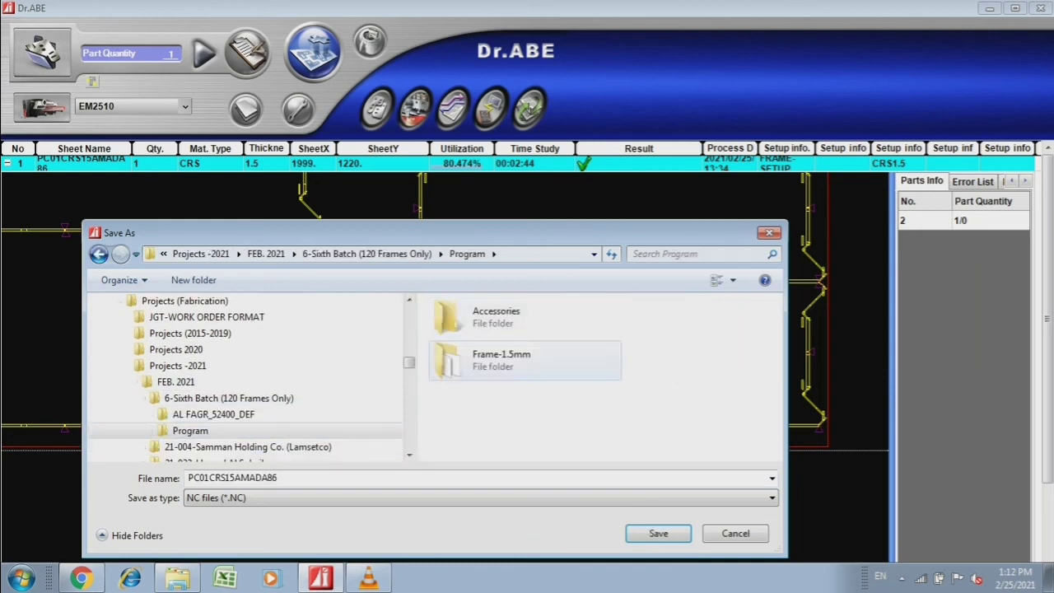
double_click(461, 352)
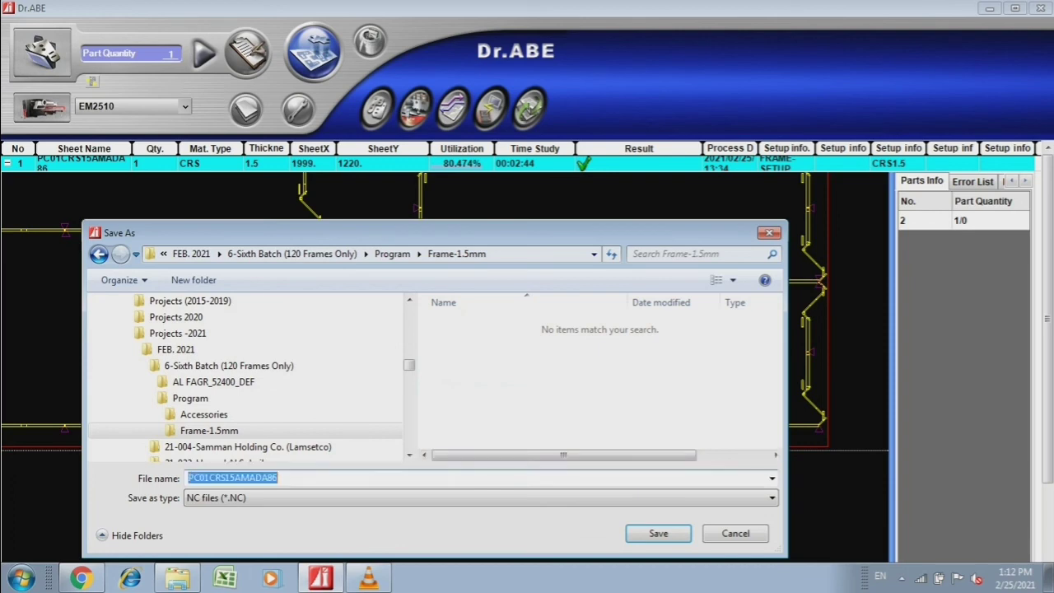
Look up the first frame drawing's file name in Explorer's Frame-1.5mm folder.
text(AC-FD159 Anchor-2mm-8pcs)
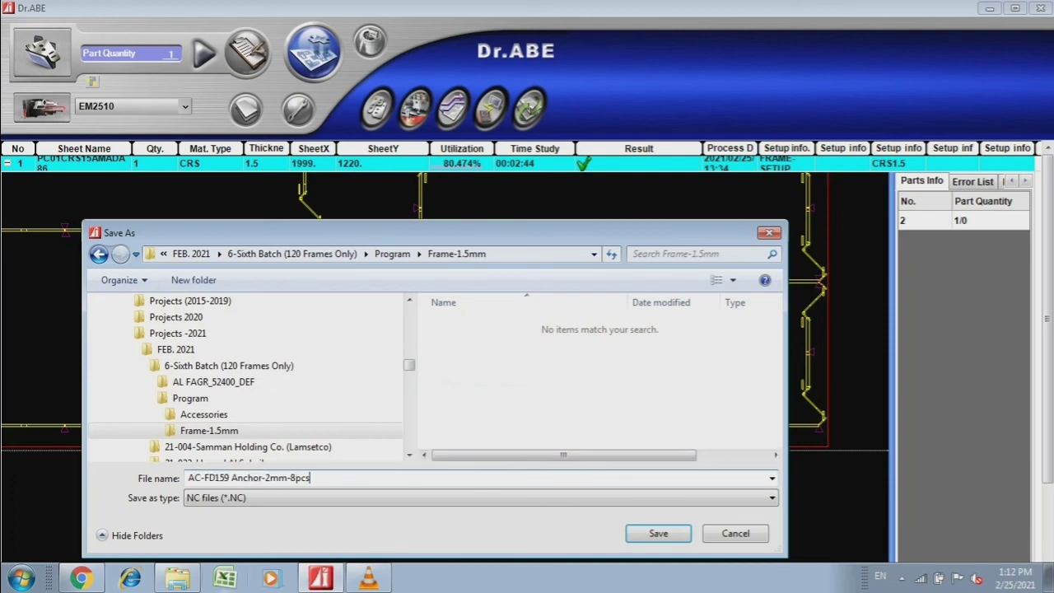
click(177, 578)
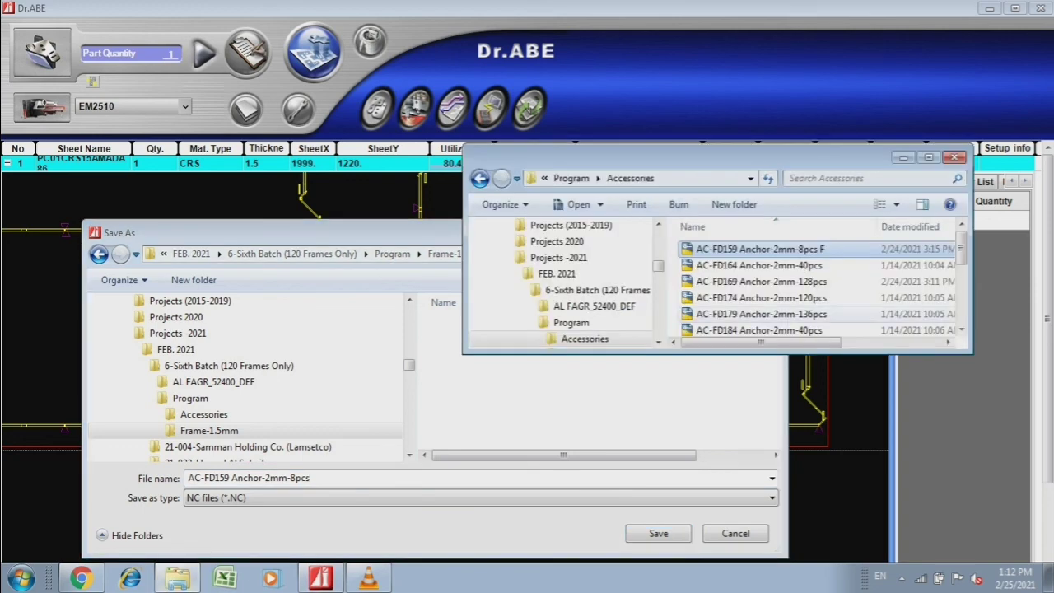
key(alt+Up)
key(Down)
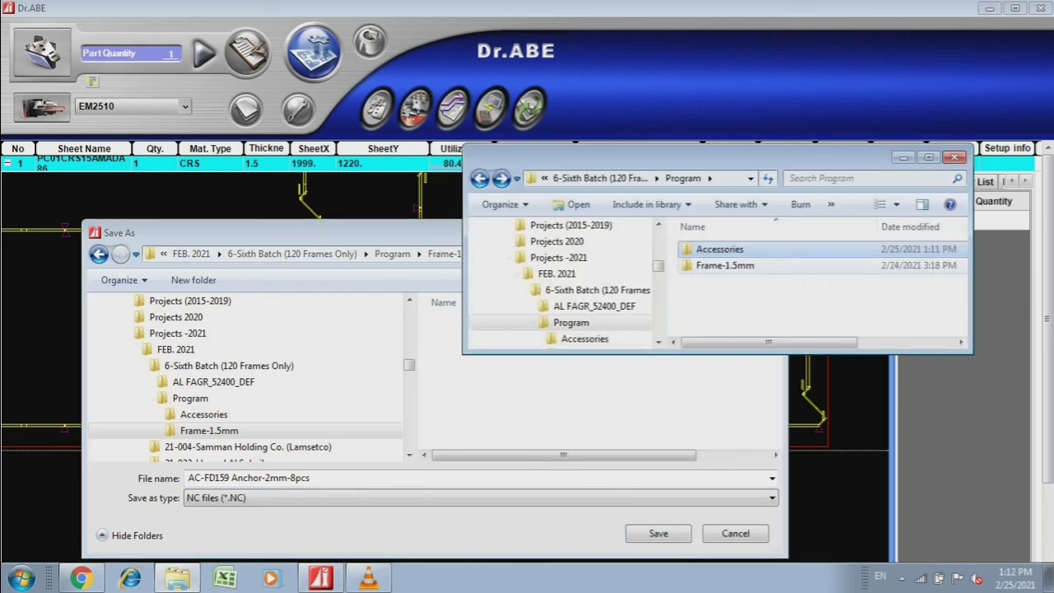
key(Return)
right_click(697, 249)
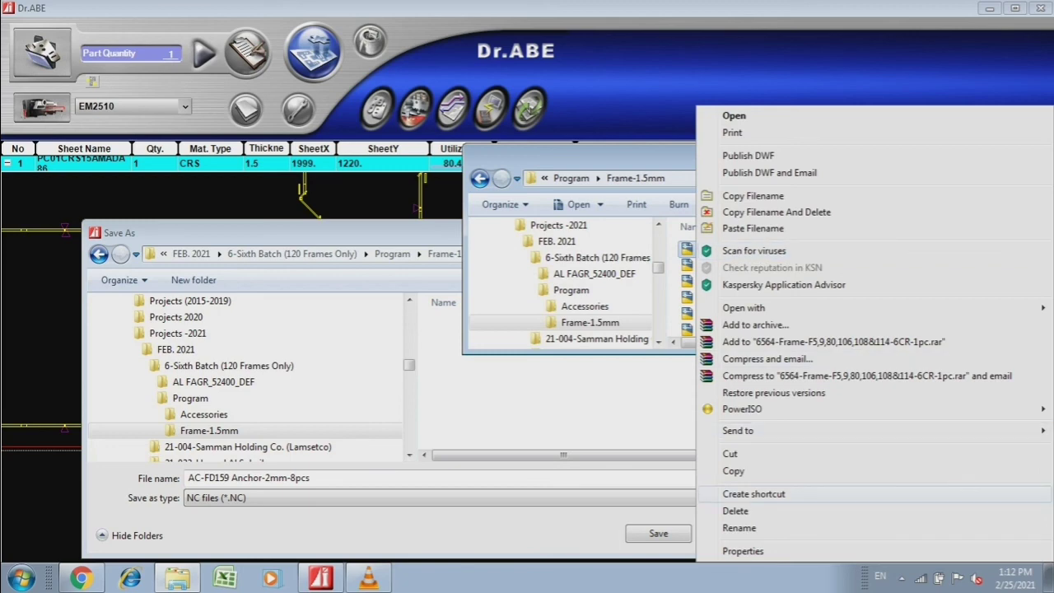
click(724, 548)
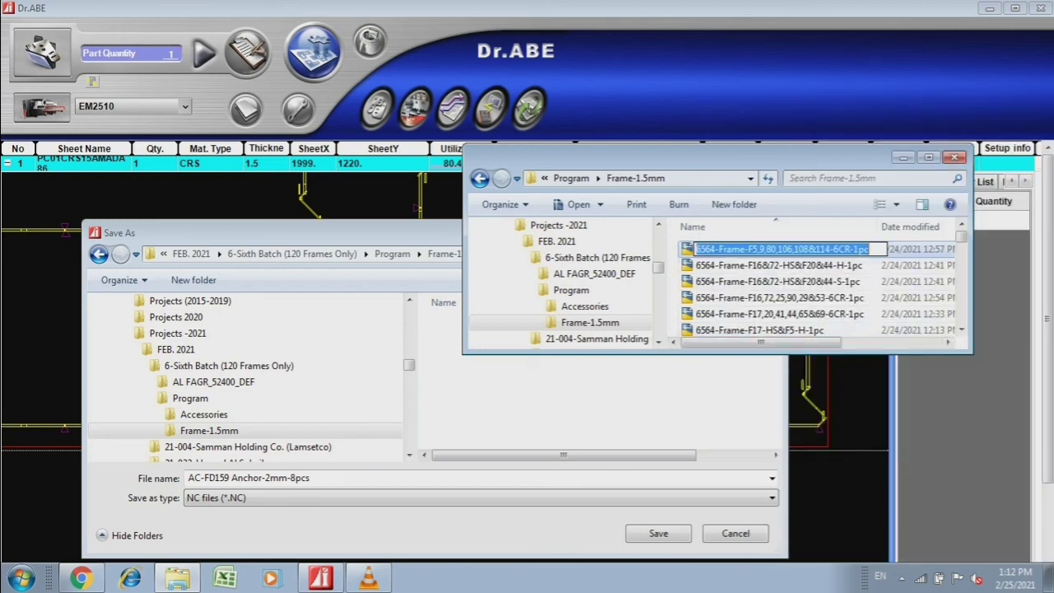
Save the NC file as 6564-Frame-F5,9,80,106,108&114-6CR-1pc-1220X2 in Frame-1.5mm.
click(870, 248)
text(F)
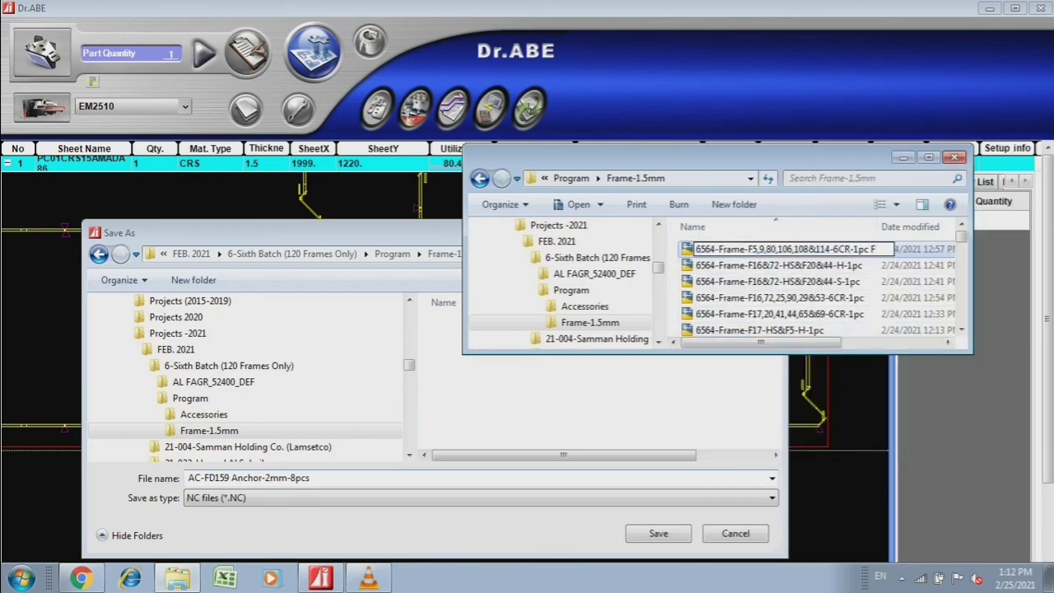
key(alt+Tab)
text(6564-Frame-F5,9,80,106,108&114-6CR-1pc)
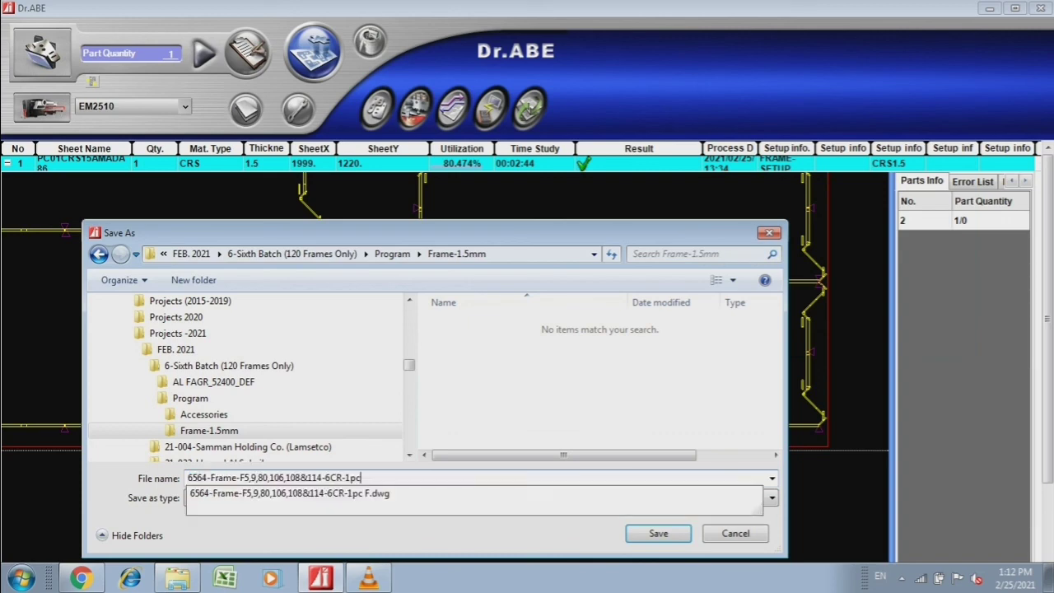
text(-1220X2000)
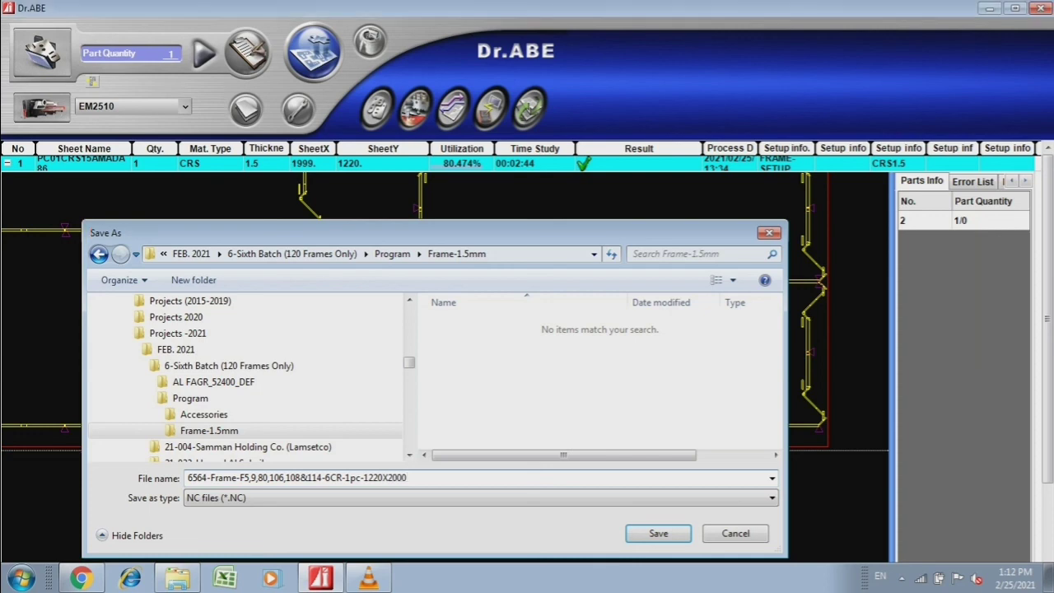
key(Return)
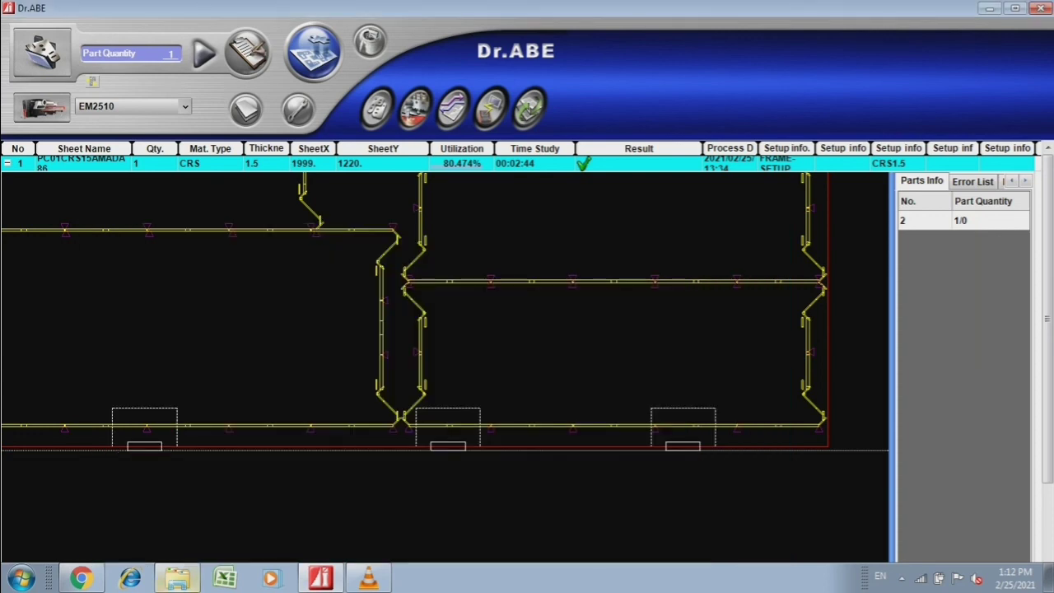
Sort the maximized Frame-1.5mm folder by type and open the new 4.77 KB NC file in Notepad.
click(177, 578)
click(935, 158)
right_click(820, 226)
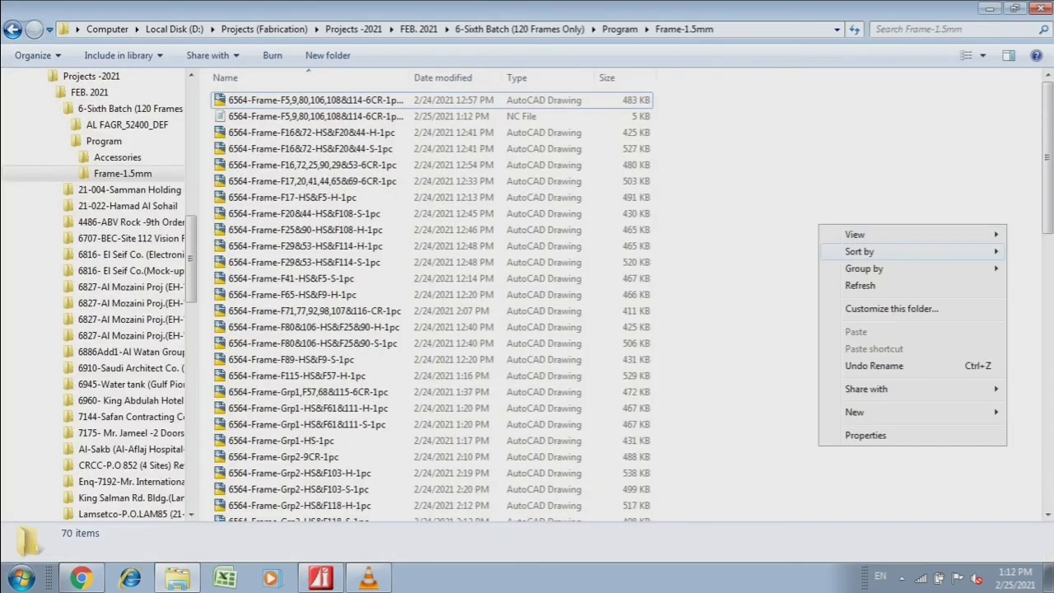
click(717, 304)
scroll(428, 305, down, 10)
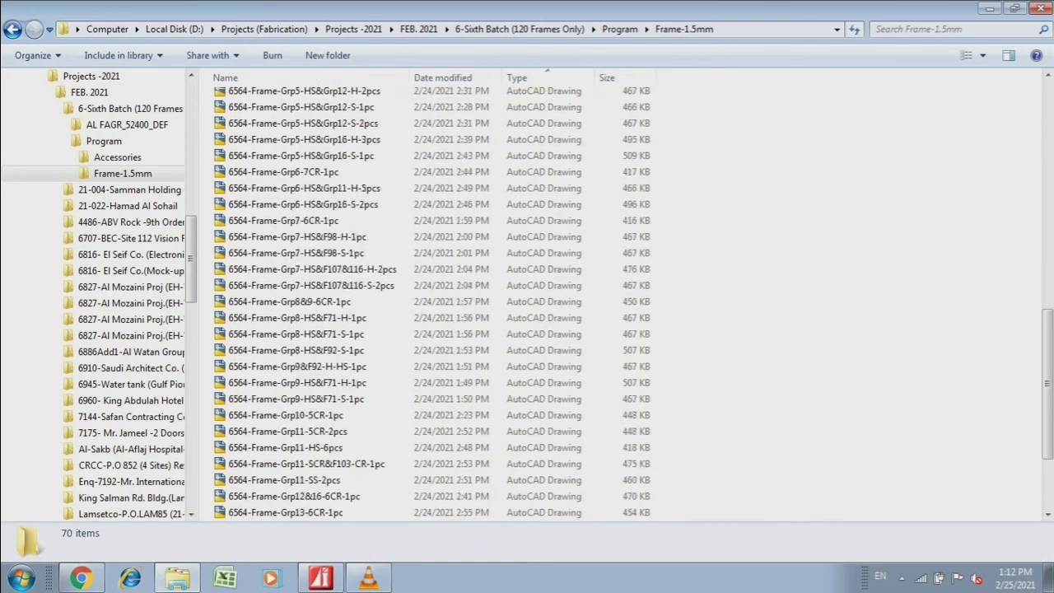
scroll(429, 296, down, 3)
click(313, 510)
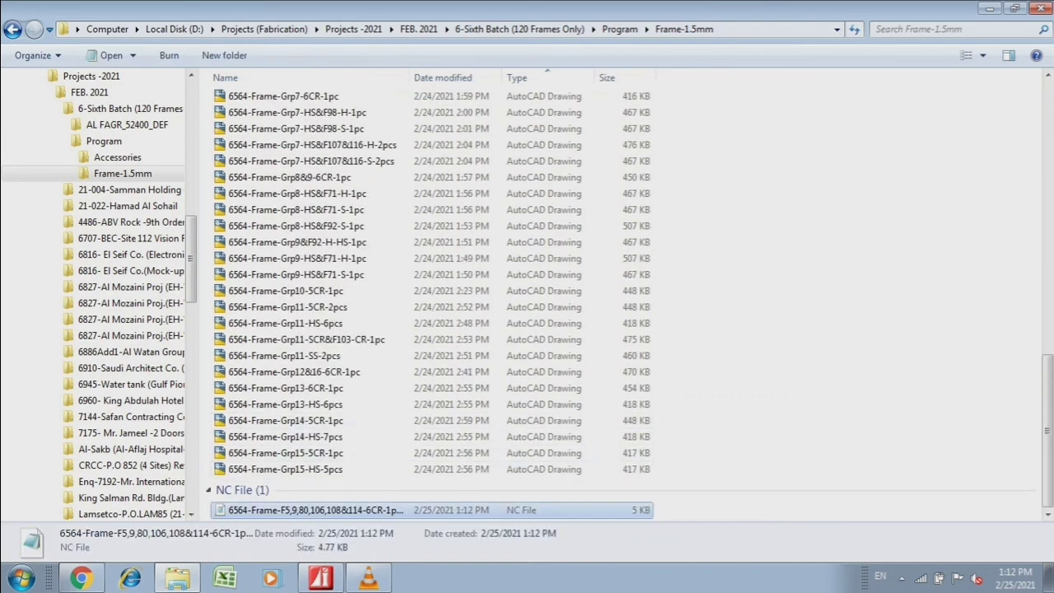
key(Return)
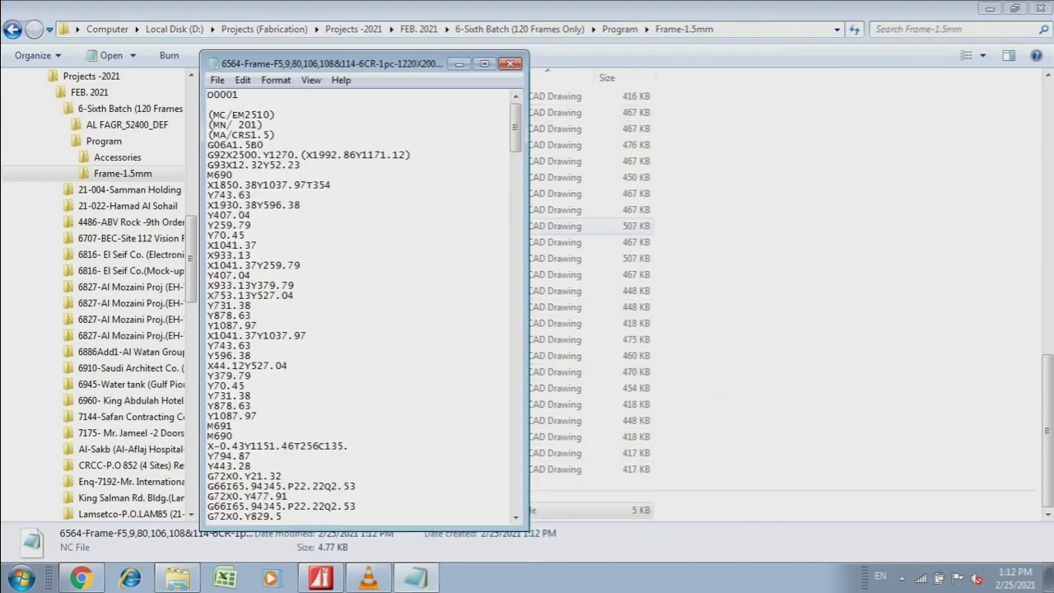
Read NC program O0001 down to its SET-UP SHEET, then close Notepad and return to Dr.ABE.
click(485, 64)
scroll(527, 296, down, 5)
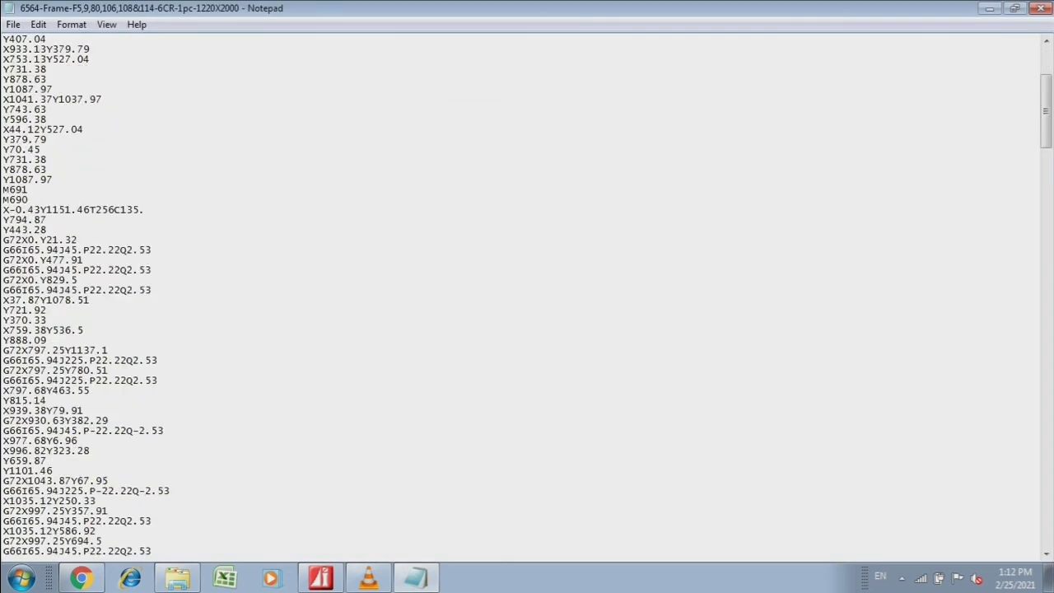
scroll(527, 297, down, 5)
scroll(527, 297, down, 5)
scroll(527, 297, down, 10)
scroll(527, 296, down, 10)
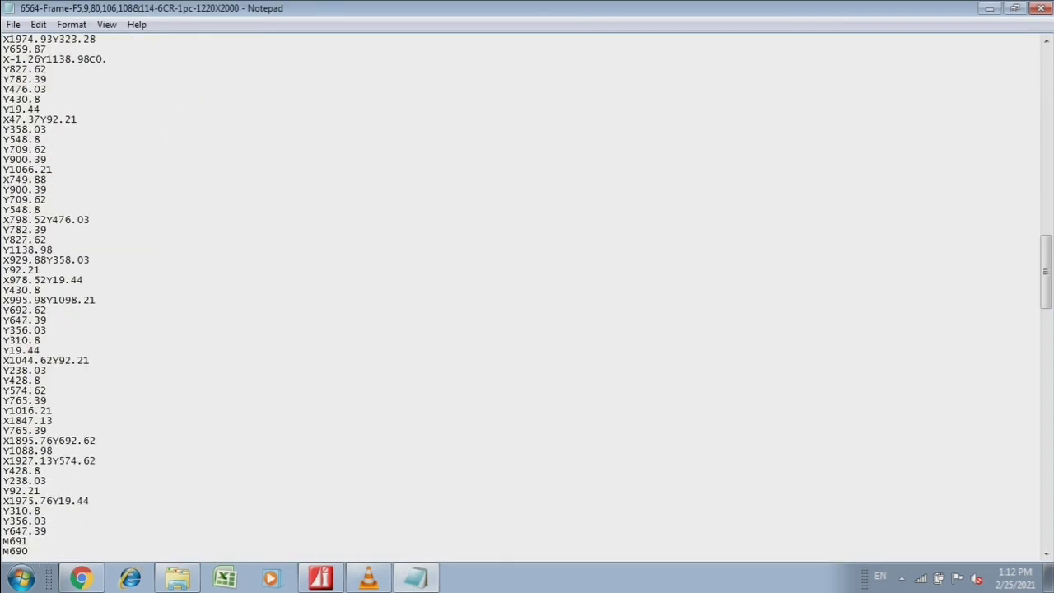
scroll(527, 296, down, 10)
scroll(527, 296, down, 10)
scroll(527, 296, down, 10)
scroll(527, 297, down, 10)
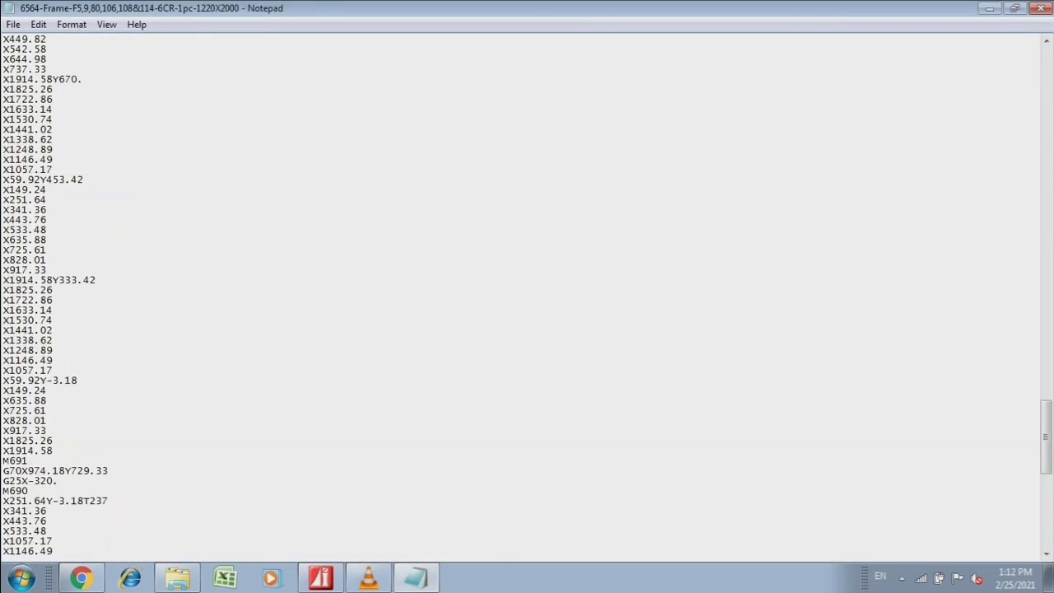
scroll(527, 296, down, 10)
scroll(527, 297, down, 10)
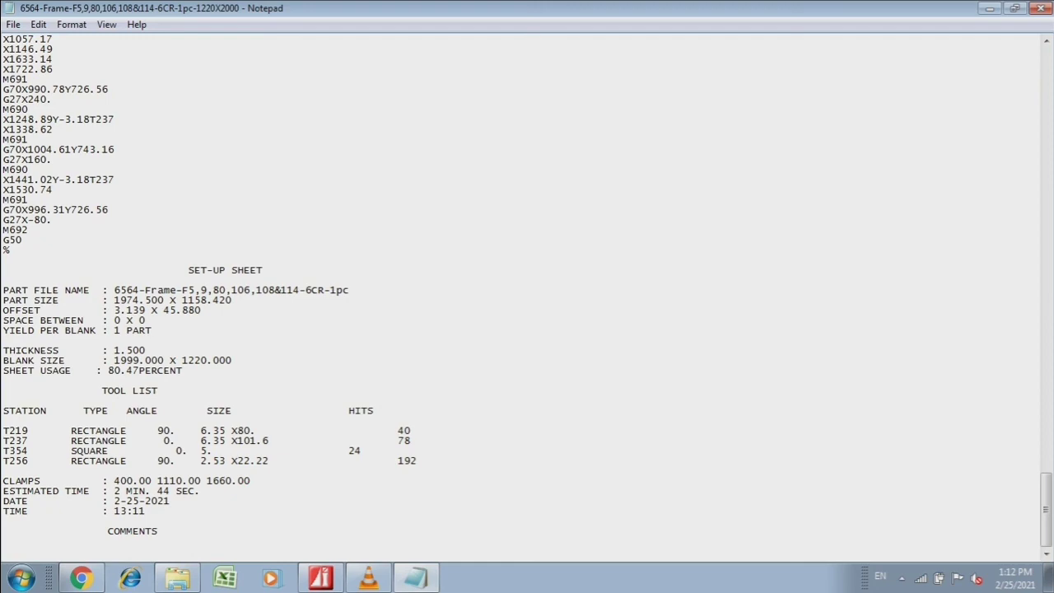
click(1041, 8)
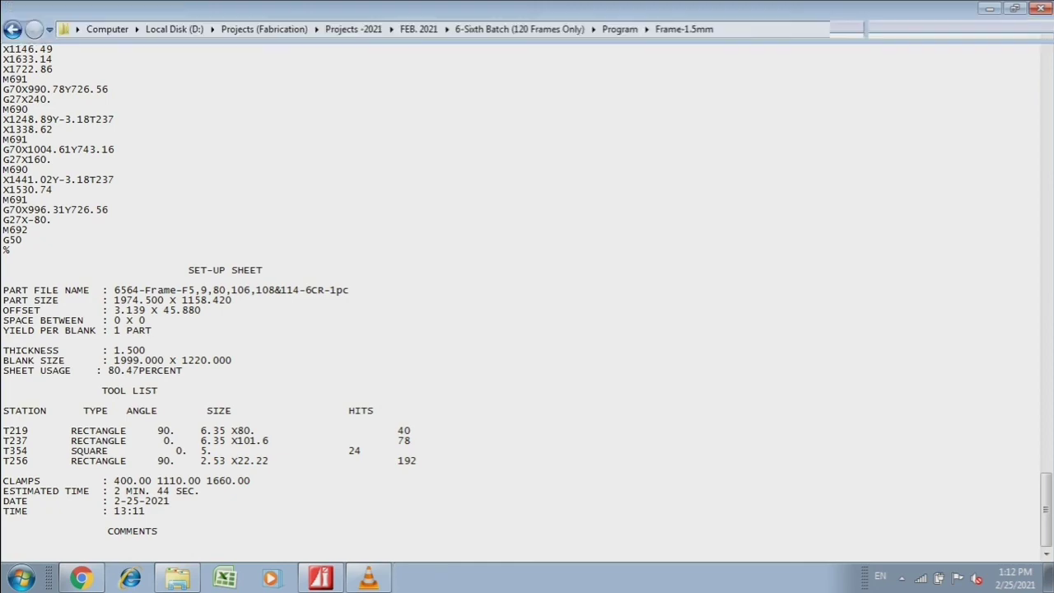
click(321, 578)
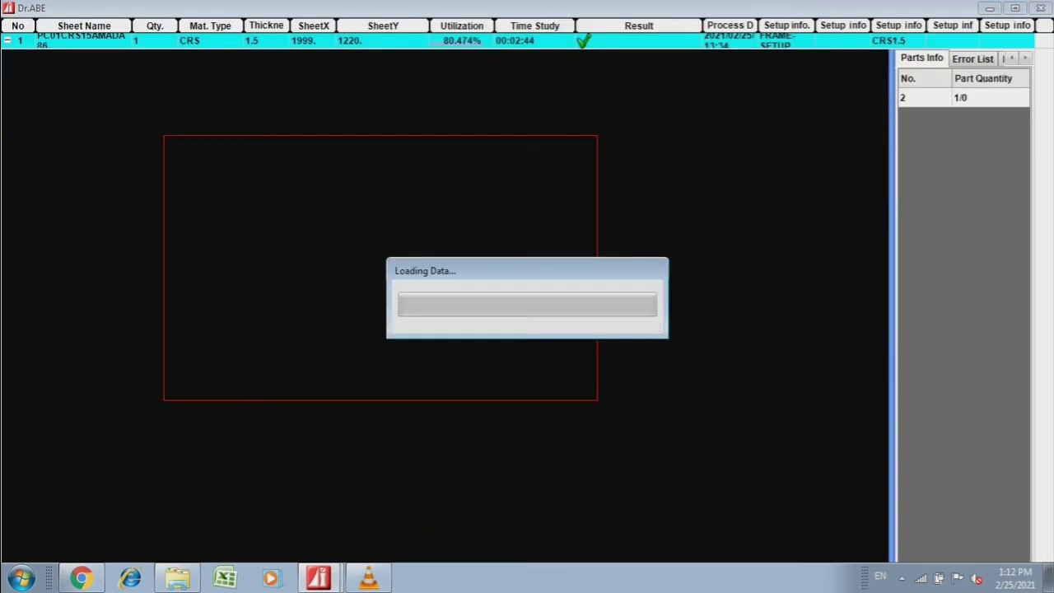
Window-select every nested frame part with Delete Part and delete them, emptying the 1999×1220 sheet.
key(Delete)
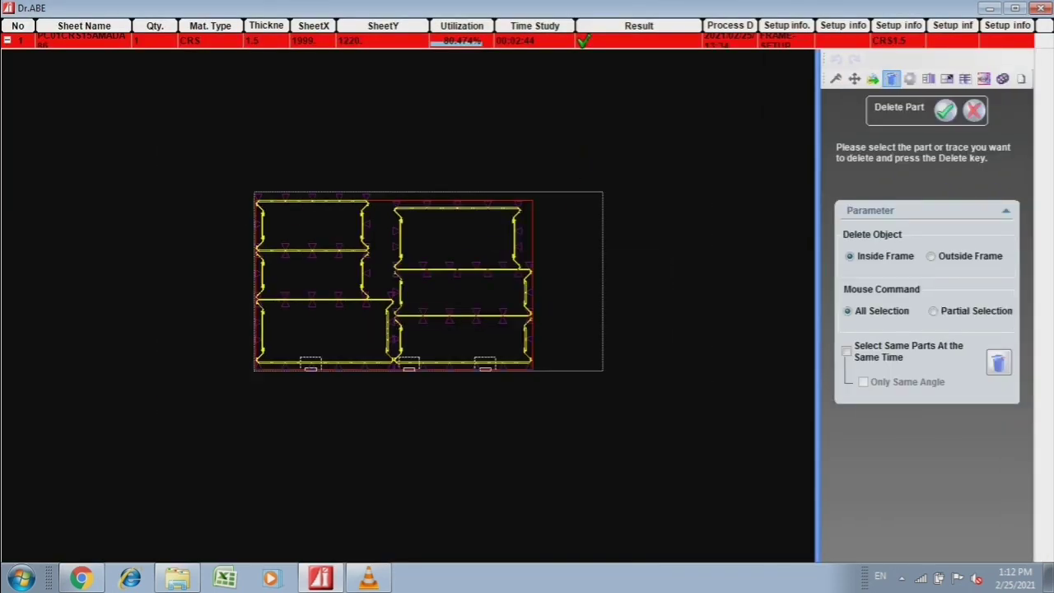
drag(193, 130, 563, 420)
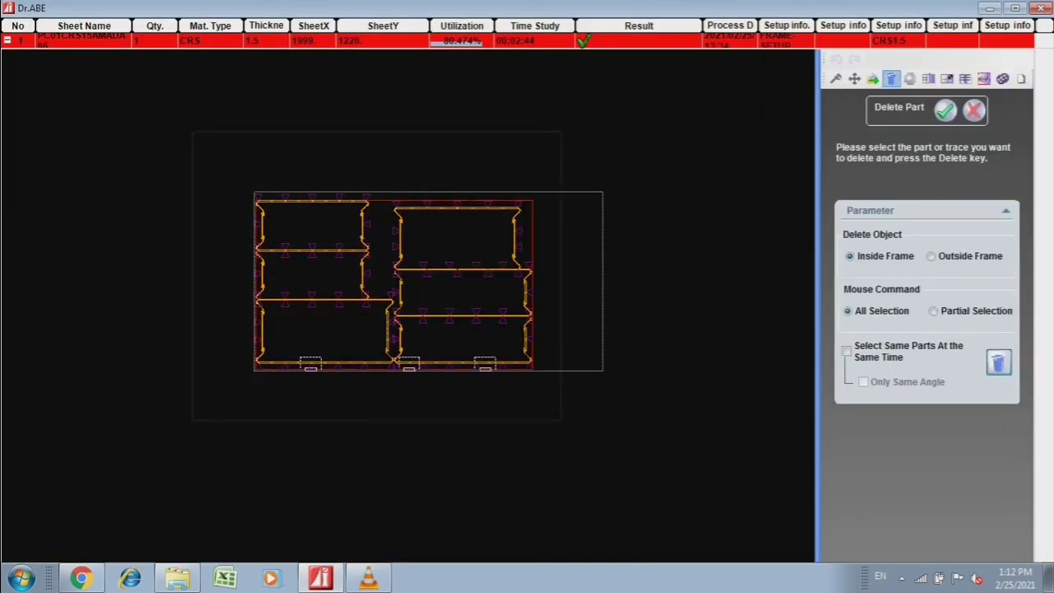
click(998, 363)
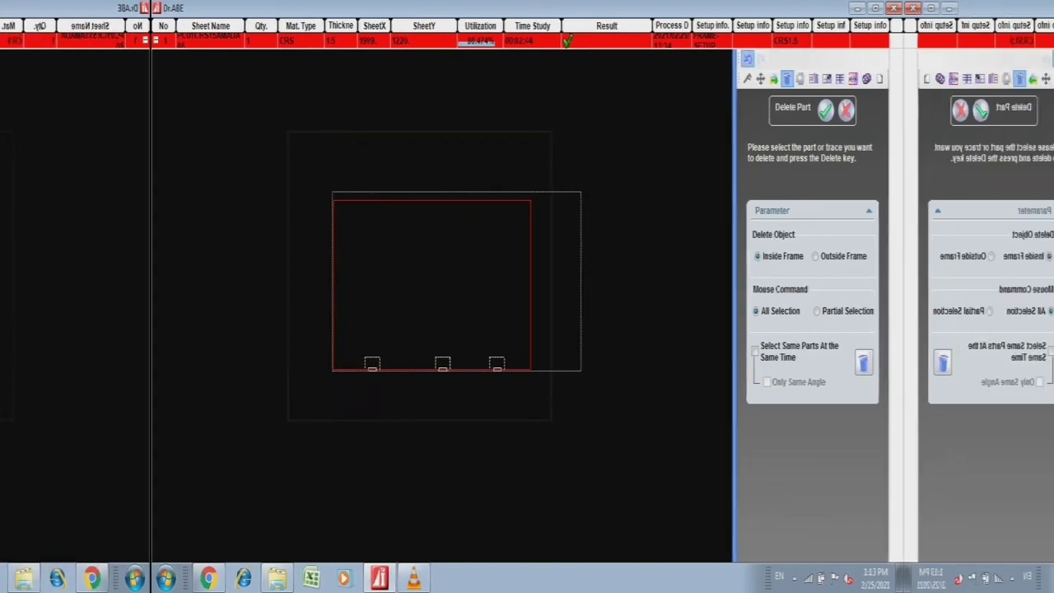